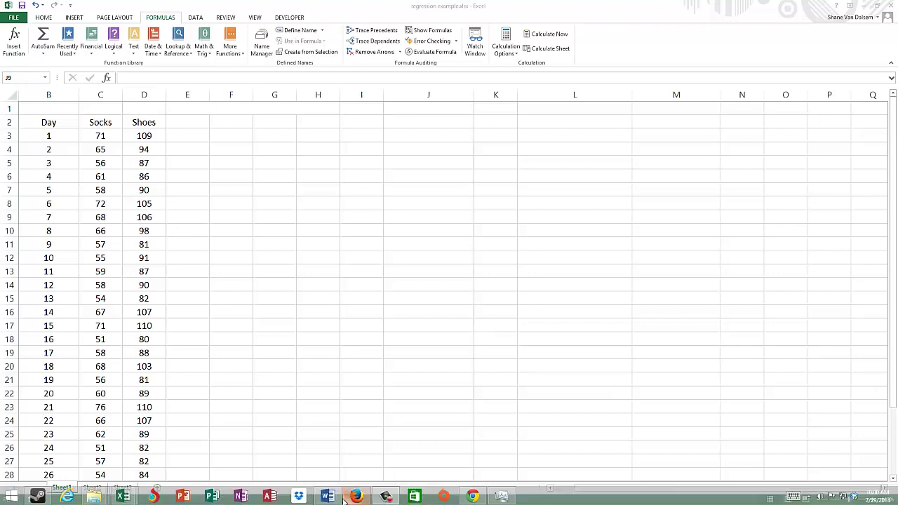
Step: Switch to the Regression Equations document to review the variable definitions, and look through the daily socks and shoes data in the workbook
left_click(326, 497)
left_click(472, 364)
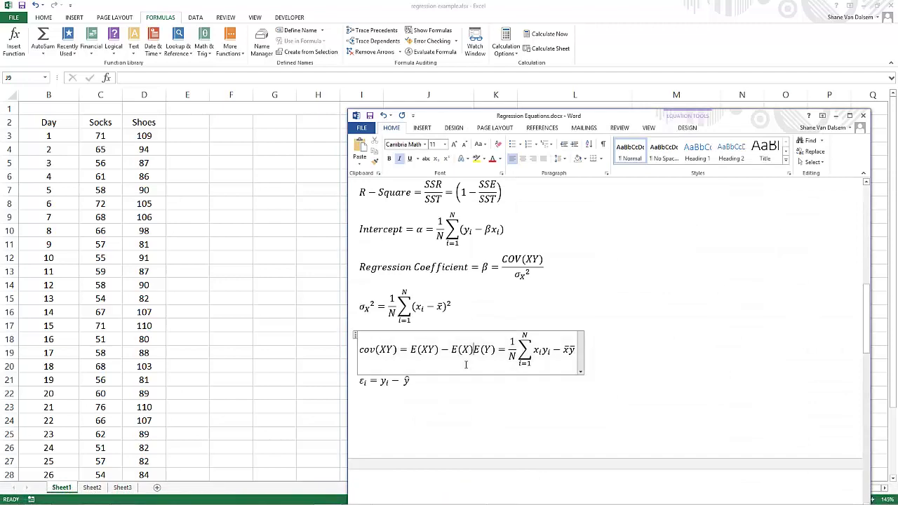
scroll(469, 330, "up", 10)
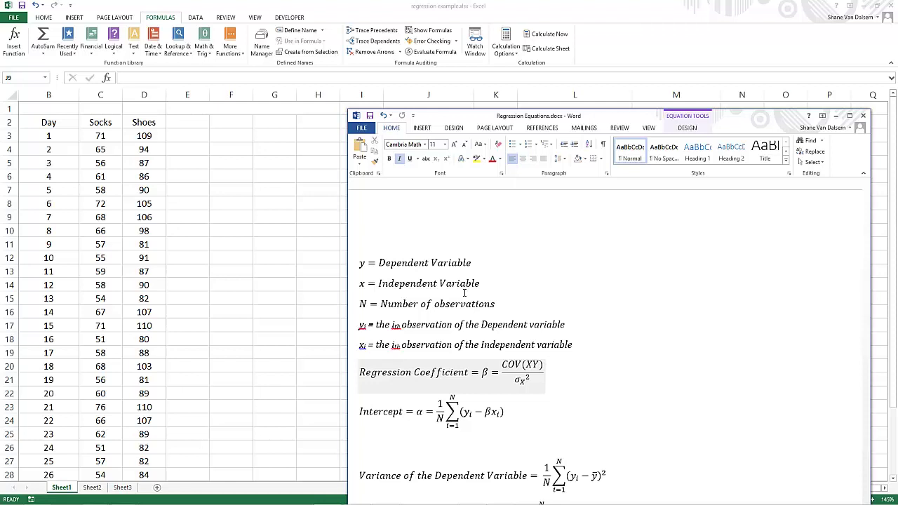
left_click(168, 193)
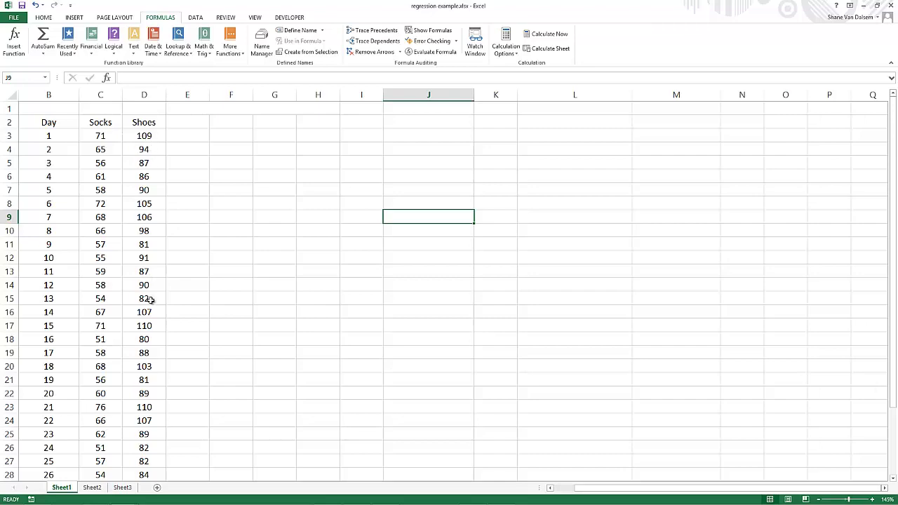
scroll(150, 302, "down", 5)
scroll(150, 302, "up", 5)
scroll(210, 423, "down", 3)
scroll(209, 421, "up", 3)
Step: Compare the definitions of y, x, N and the ith observations in the Word document with the Day, Socks and Shoes data in Excel
left_click(340, 496)
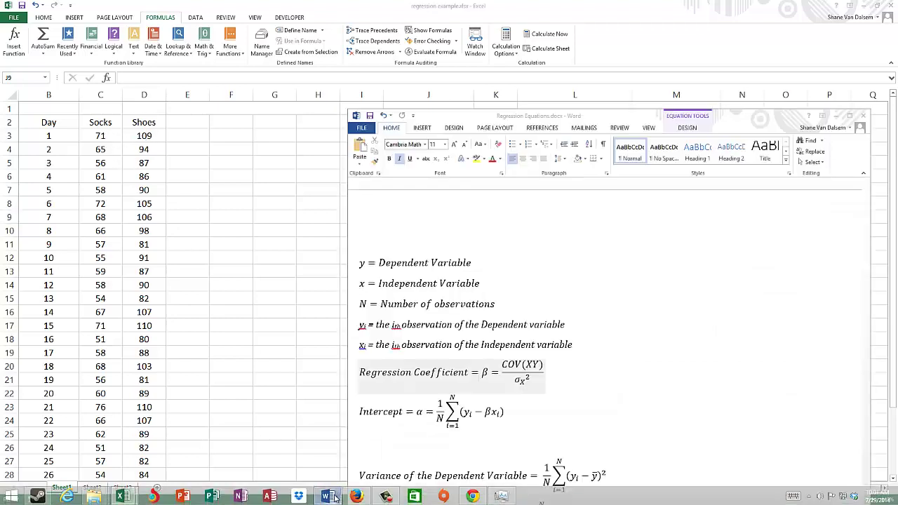
left_click(333, 19)
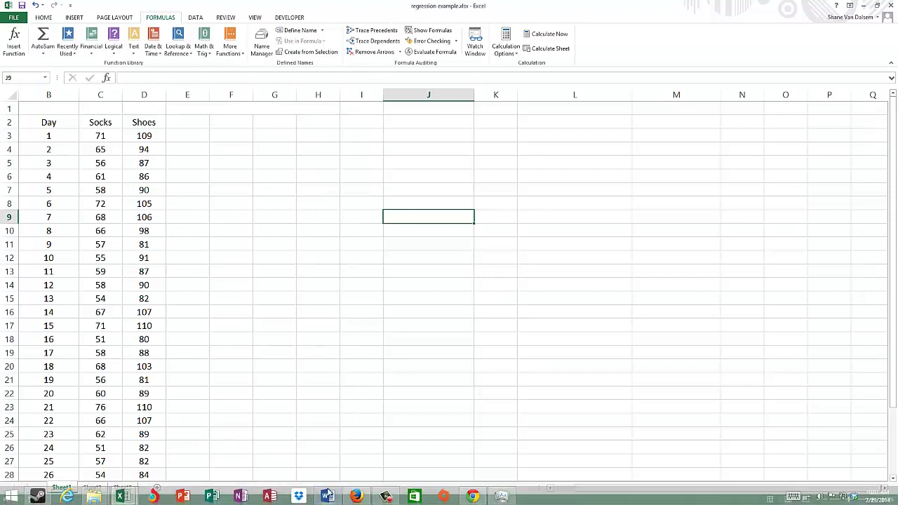
left_click(328, 495)
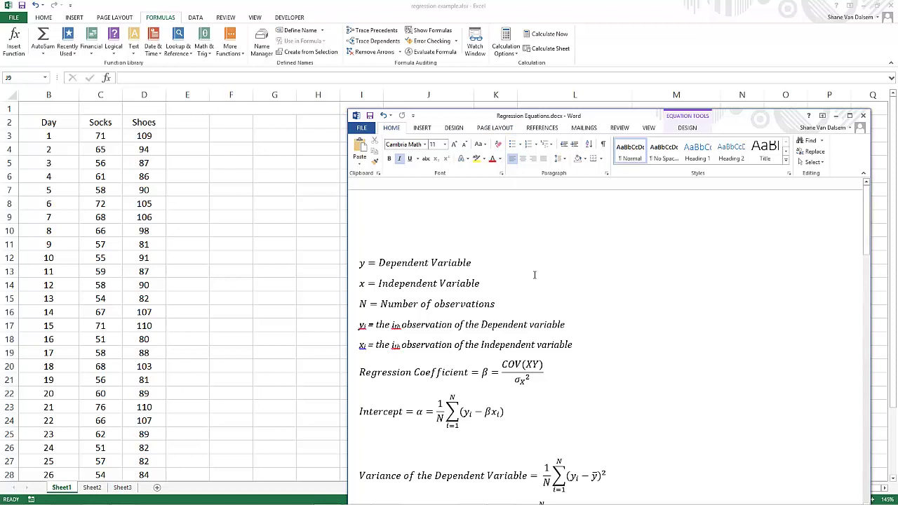
scroll(535, 275, "down", 1)
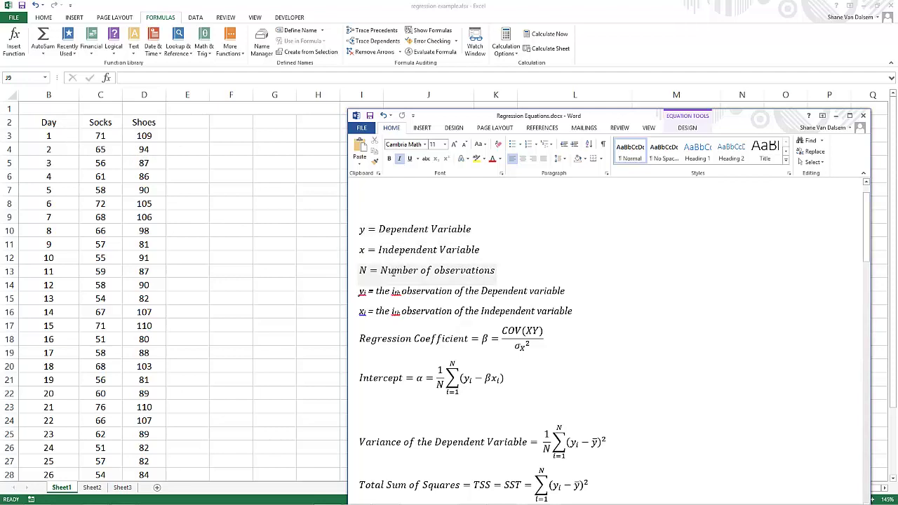
left_click(260, 288)
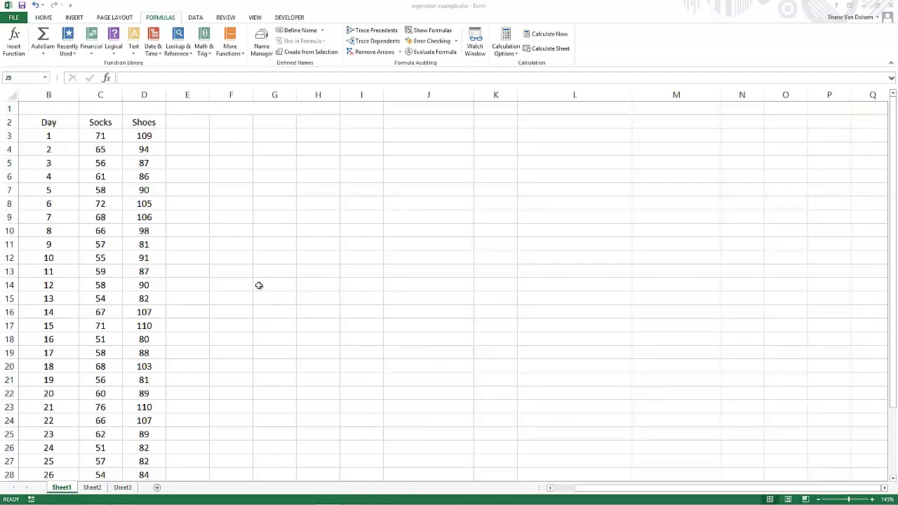
scroll(258, 282, "down", 5)
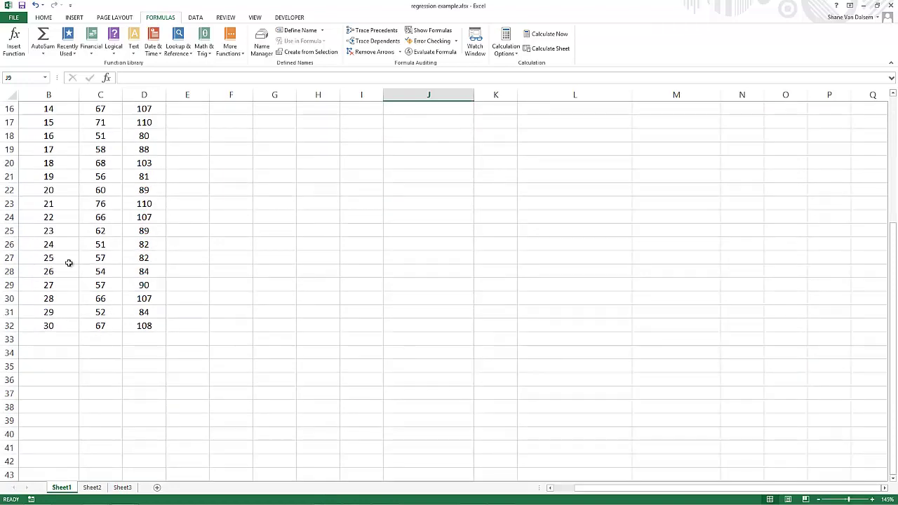
mouse_move(167, 504)
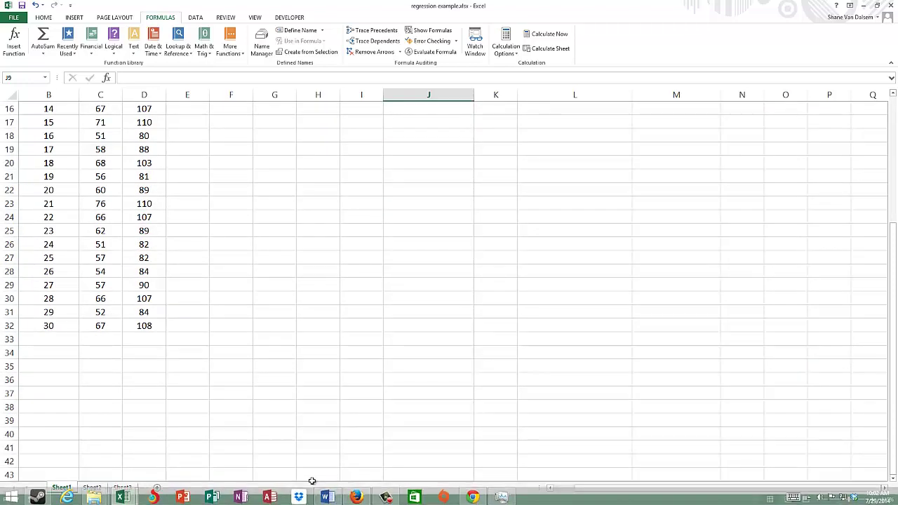
left_click(327, 497)
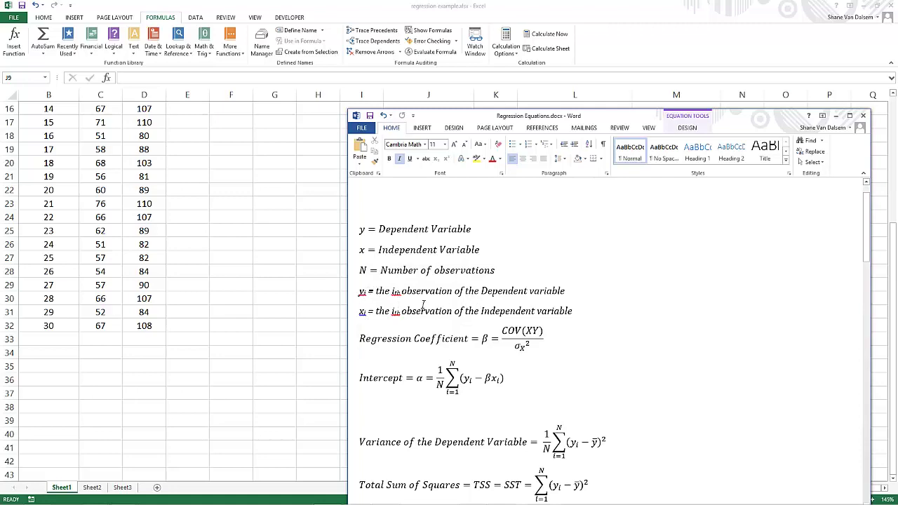
key("alt+Tab")
scroll(283, 267, "up", 5)
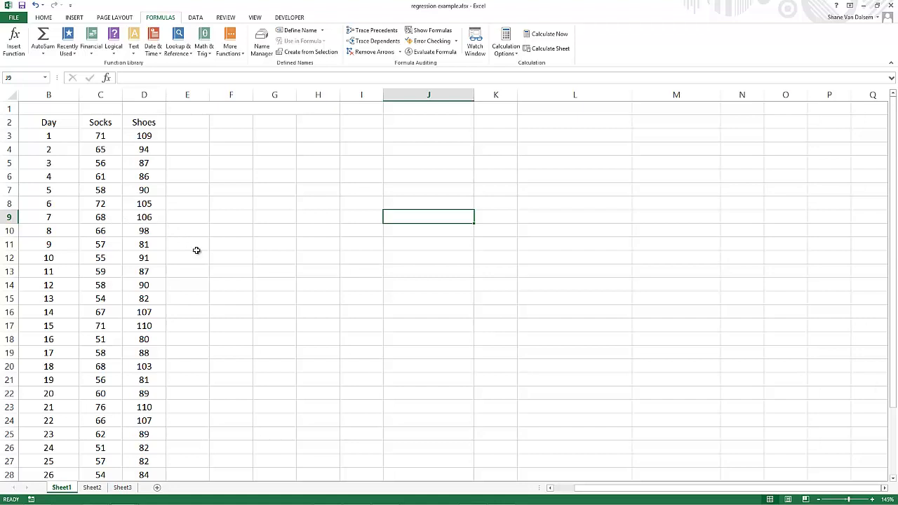
Step: Switch to the Word document and examine the regression coefficient equation, highlighting β, COV(XY) and the variance of x in turn
left_click(334, 499)
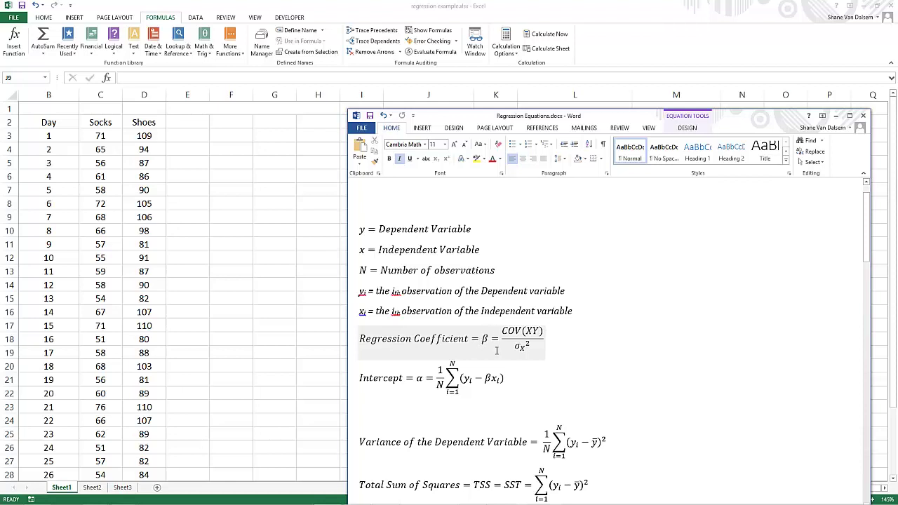
left_click_drag(482, 344, 485, 347)
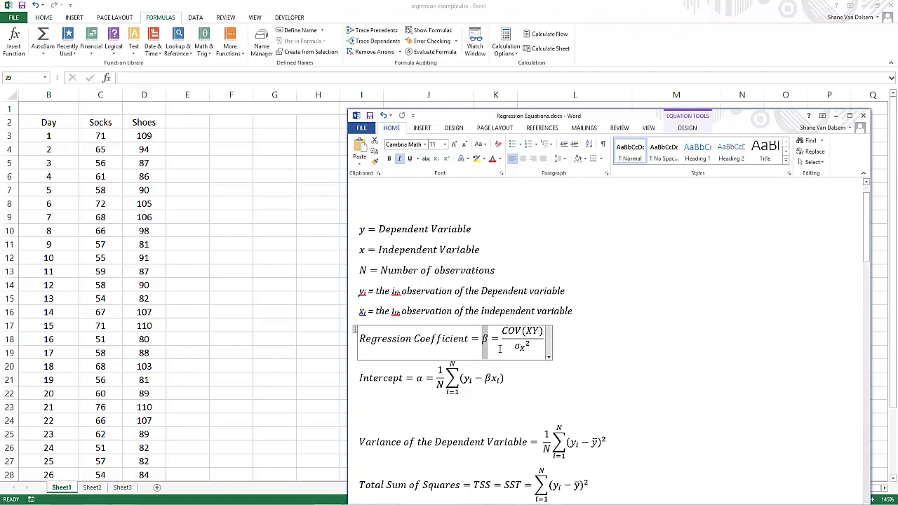
left_click(522, 376)
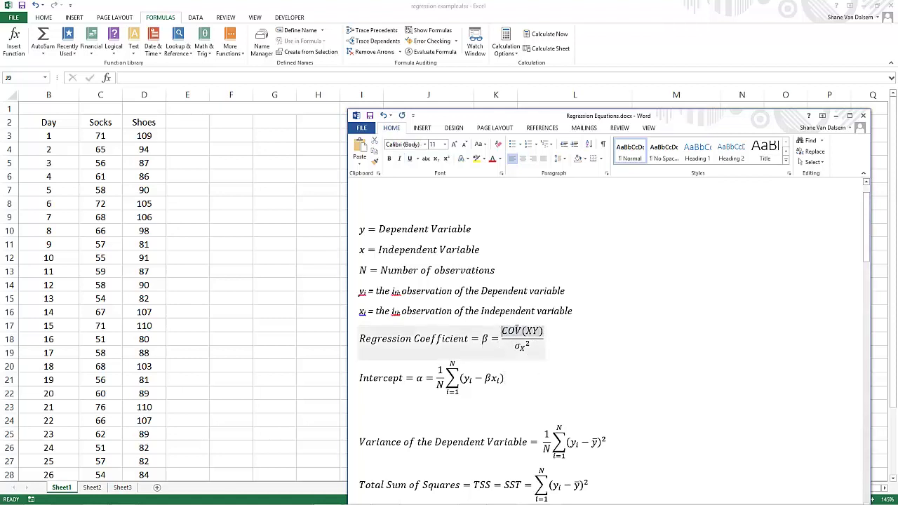
left_click_drag(504, 331, 546, 330)
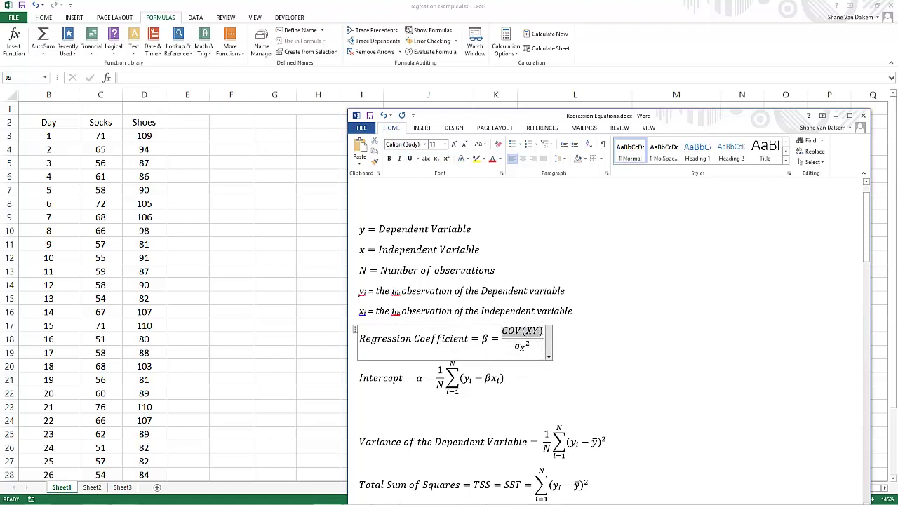
left_click(527, 346)
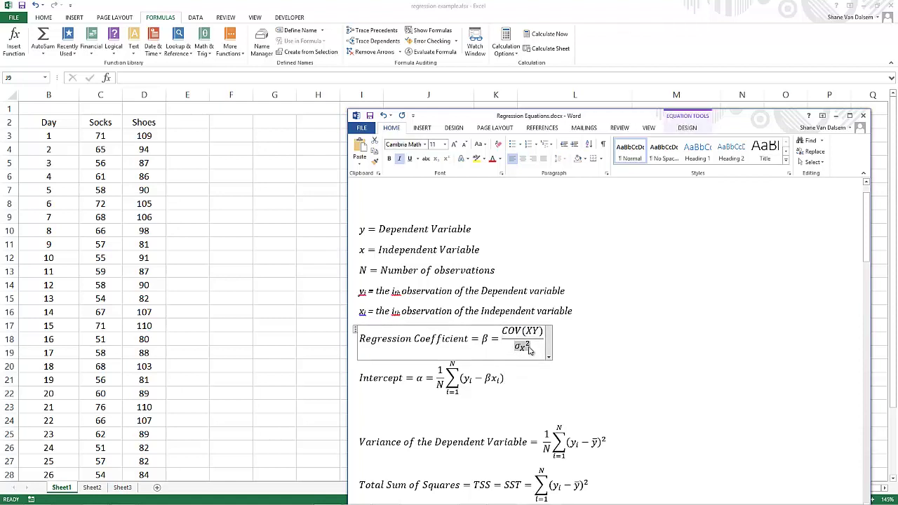
left_click(594, 355)
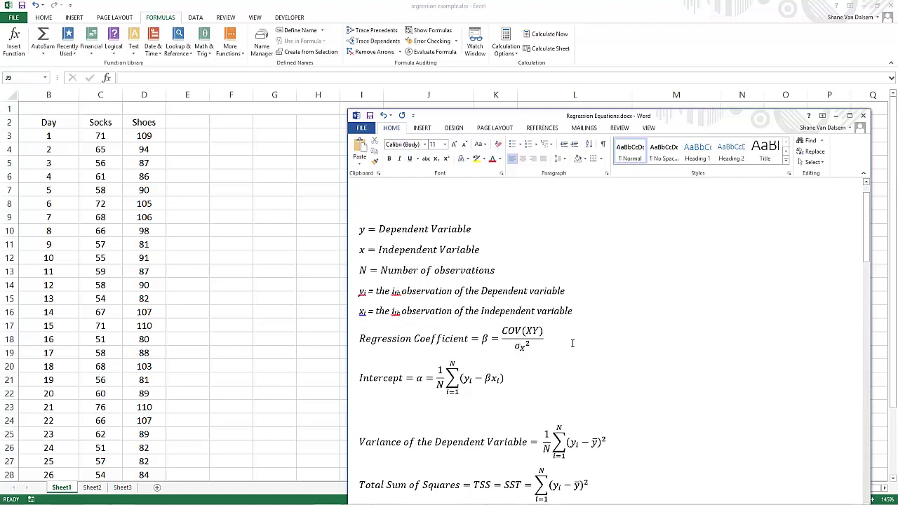
Step: Examine the formulas for the variance of x and cov(XY) near the end of the equations document
scroll(572, 343, "down", 3)
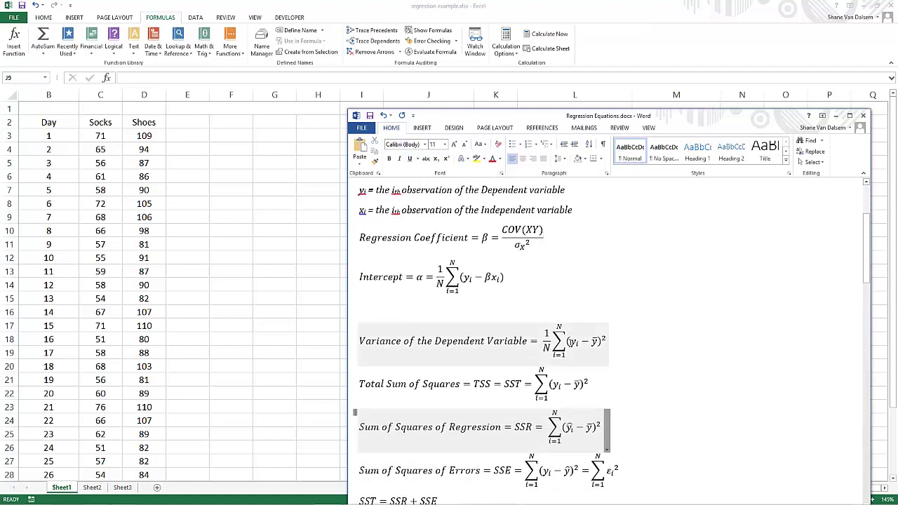
scroll(564, 341, "up", 3)
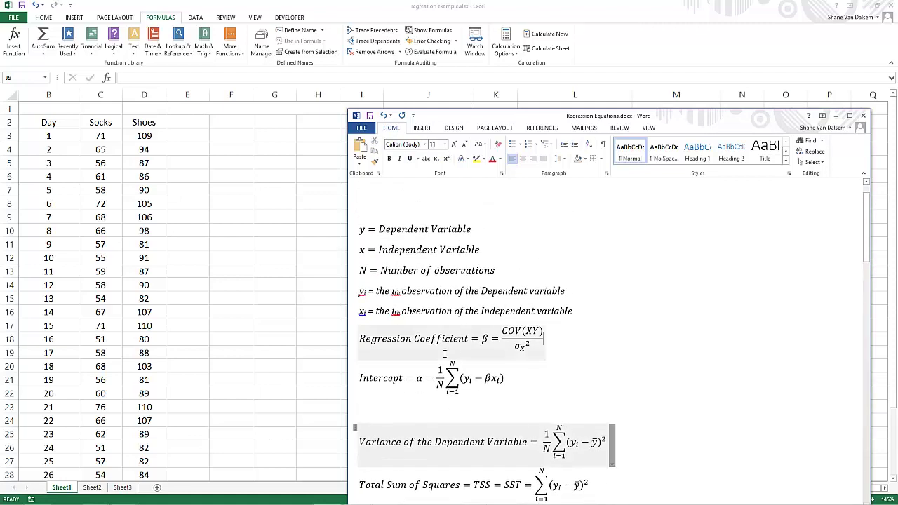
scroll(501, 344, "down", 4)
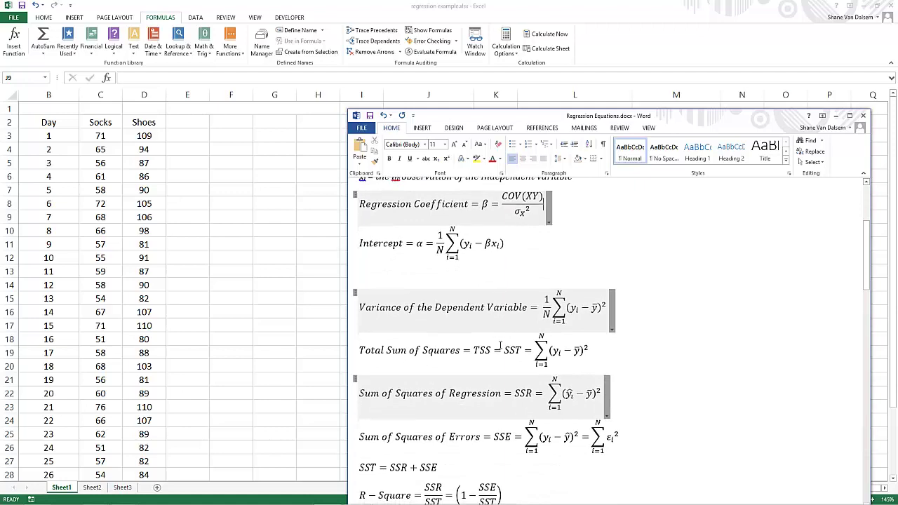
scroll(500, 344, "down", 4)
scroll(500, 344, "down", 4)
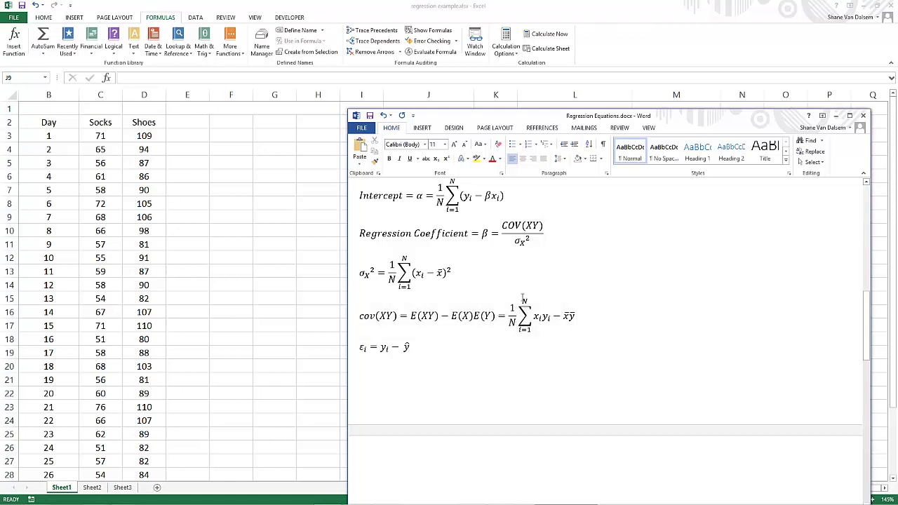
left_click(522, 332)
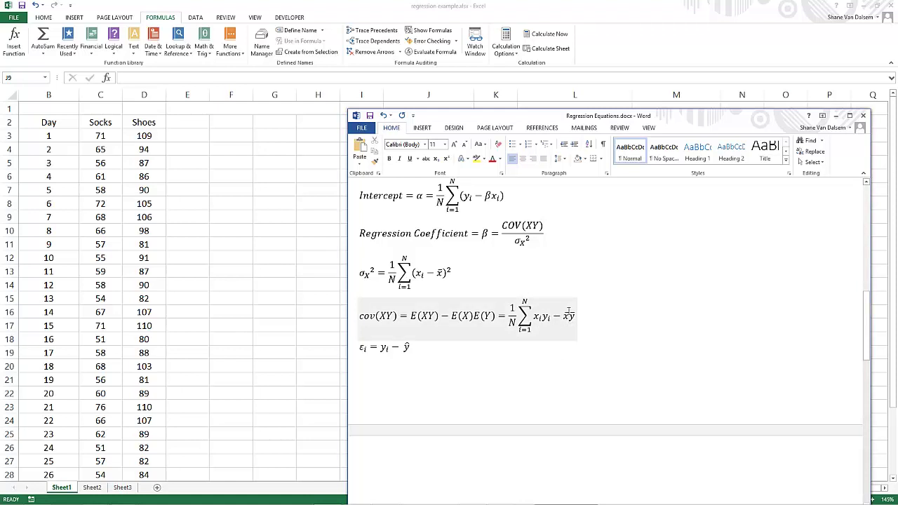
left_click(590, 311)
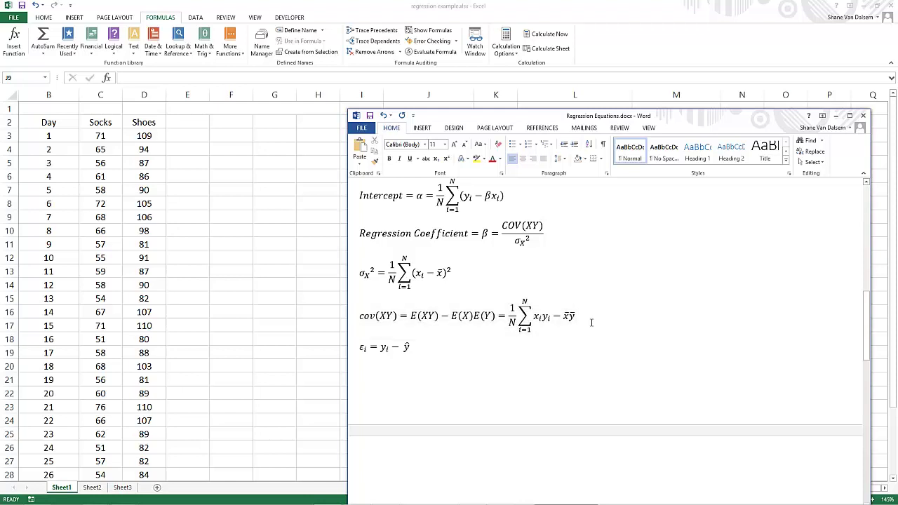
Step: Switch back to the regression example workbook and name the Socks data range C3:C32 "socks"
key("alt+Tab")
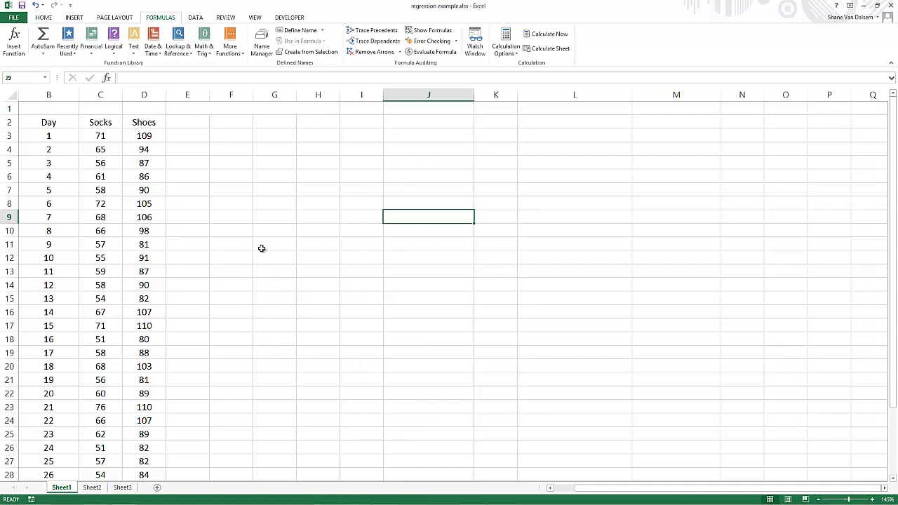
left_click(103, 132)
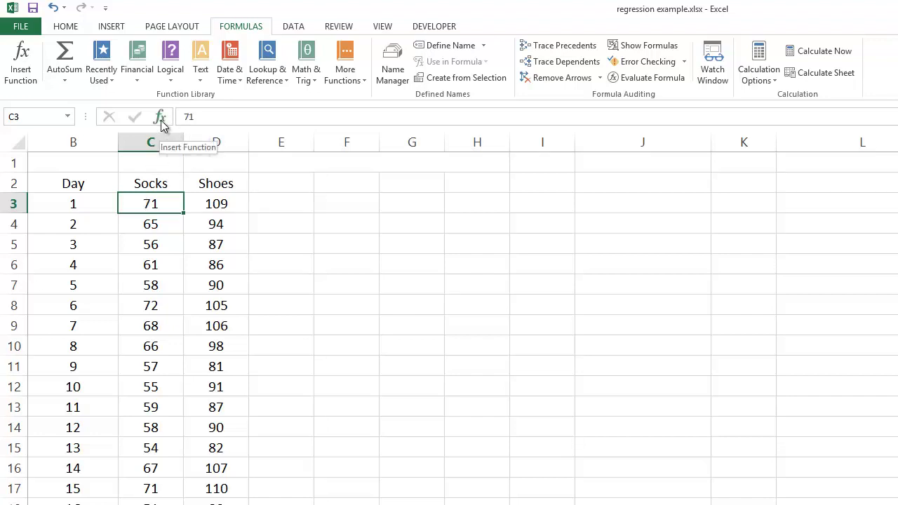
key("ctrl+shift+Down")
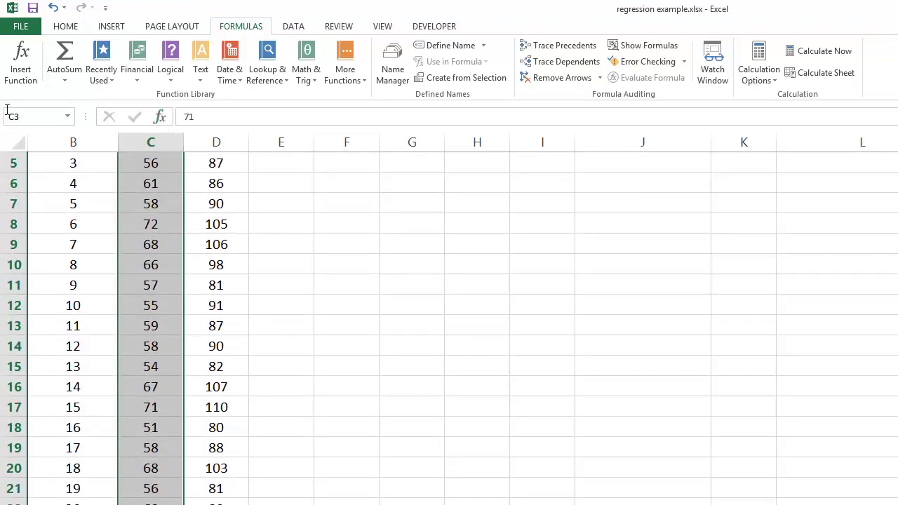
left_click(29, 117)
type("socks")
key("Return")
Step: Name the Shoes data range D3:D32 "shoes"
key("Right")
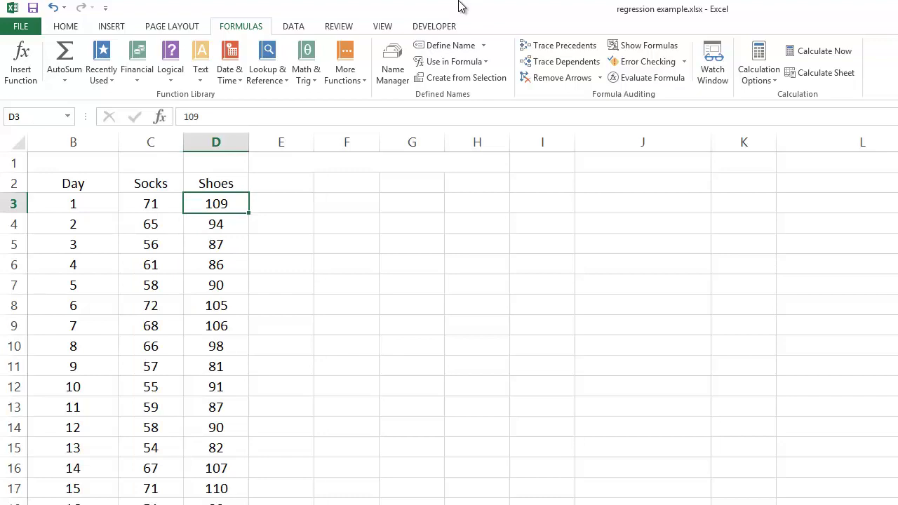
key("ctrl+shift+Down")
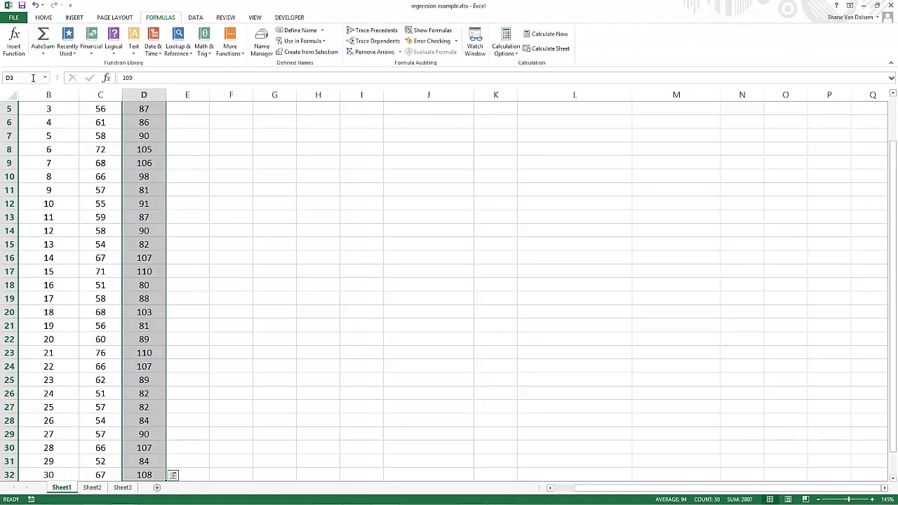
left_click(33, 78)
type("shoes")
key("Return")
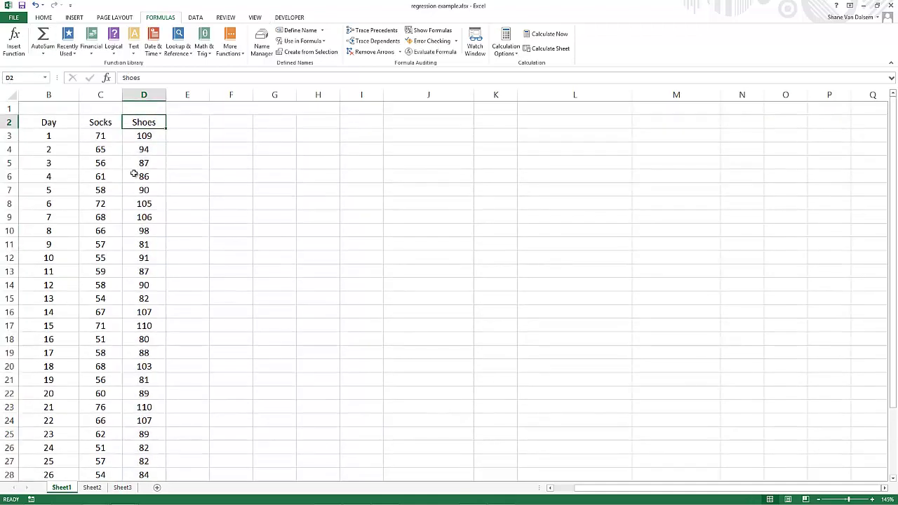
left_click(104, 136)
left_click_drag(104, 137, 93, 458)
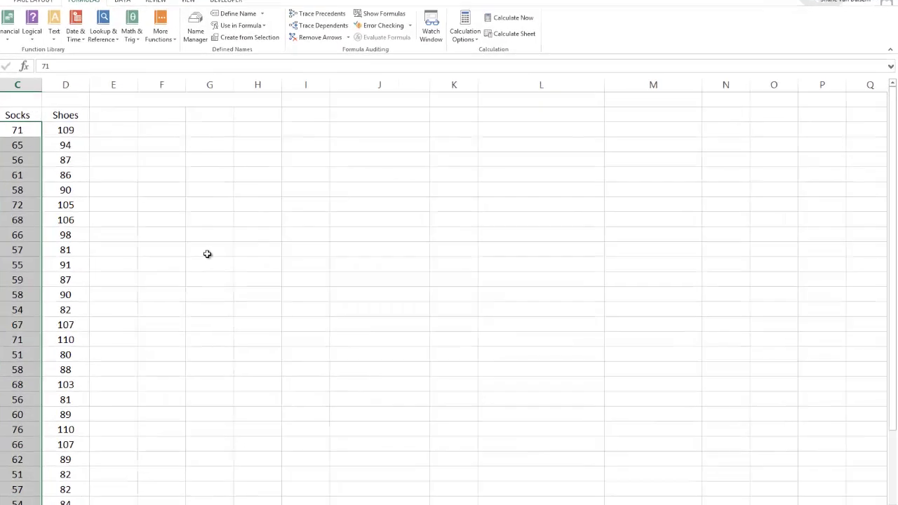
Step: Enter the label "Daily Average of Socks" in cell L2
left_click(436, 102)
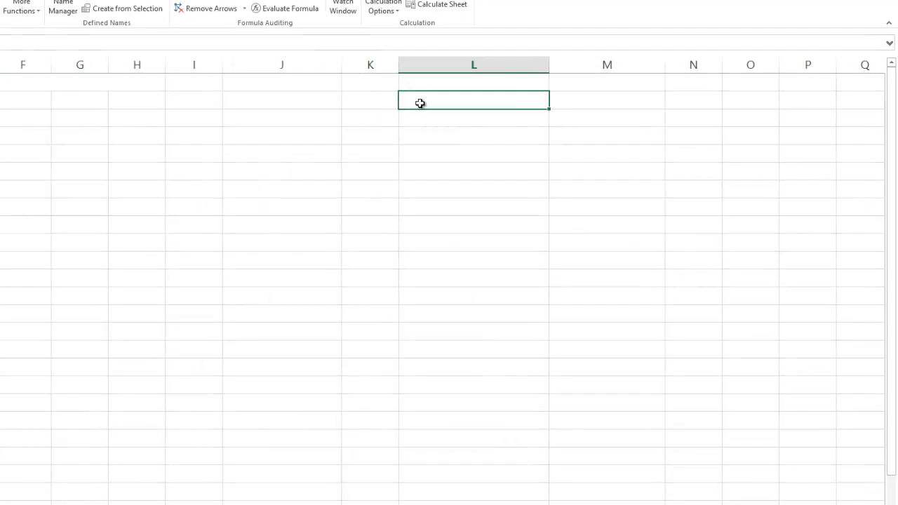
double_click(421, 103)
type("M")
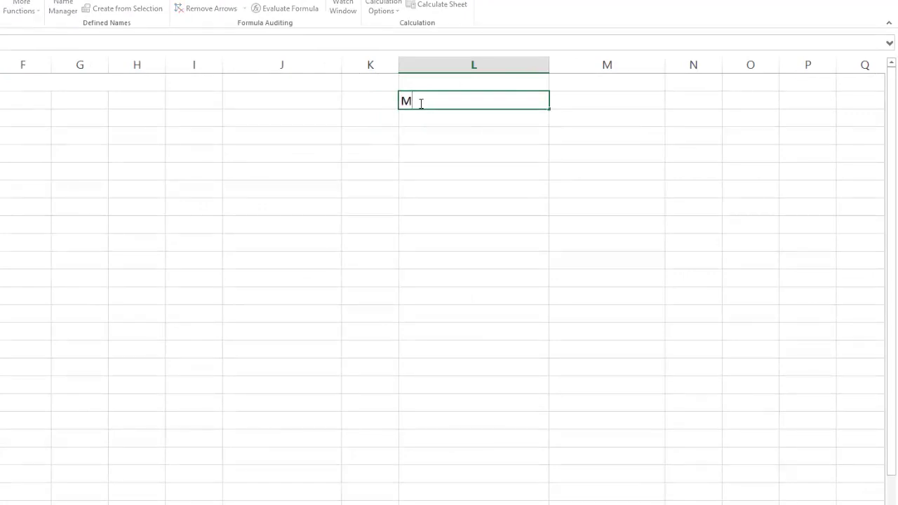
key("BackSpace")
type("Daily Average ")
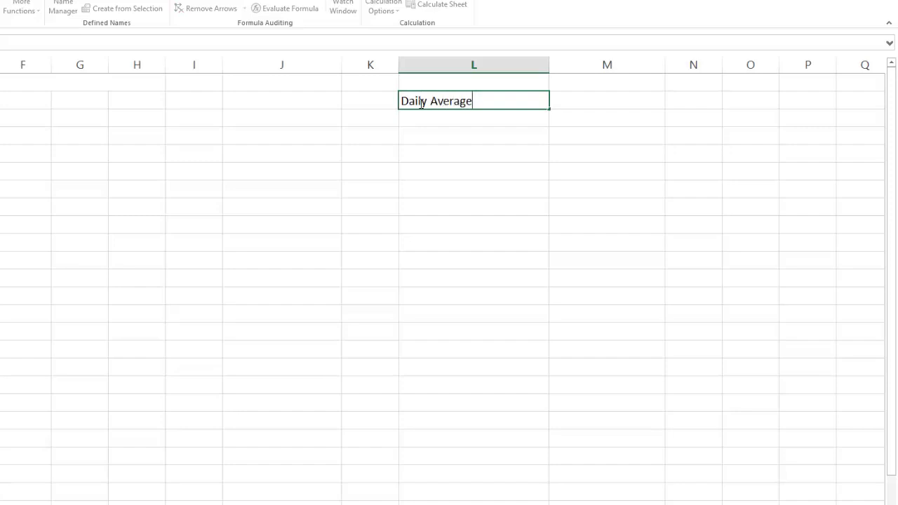
type("of Socks")
key("Return")
Step: Enter the label "Daily Average of Shoes" in cell L3
type("D")
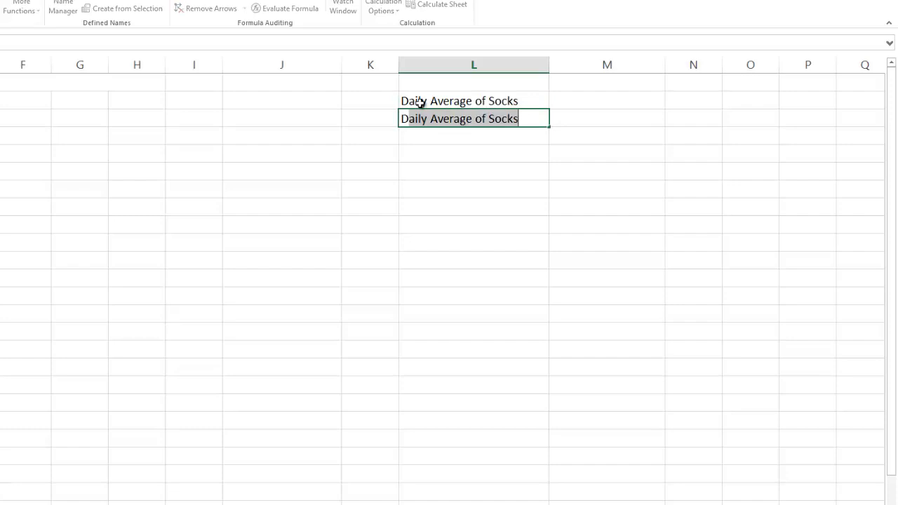
type("aily average")
key("BackSpace")
key("BackSpace")
key("BackSpace")
key("BackSpace")
key("BackSpace")
key("BackSpace")
key("BackSpace")
key("BackSpace")
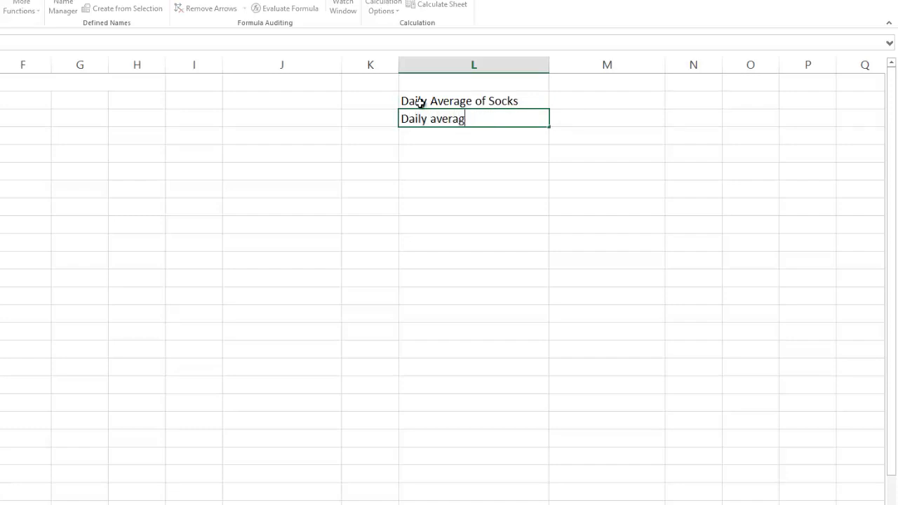
key("BackSpace")
type("Av")
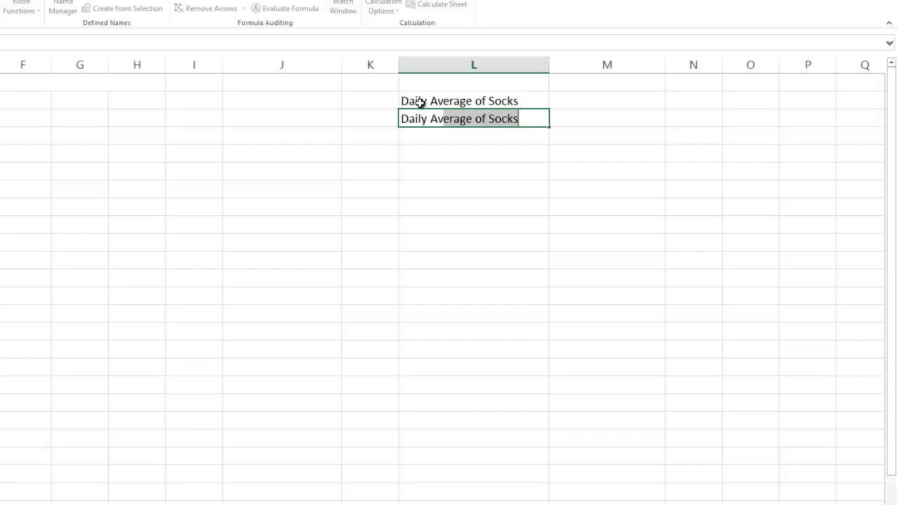
type("erage of Shoes")
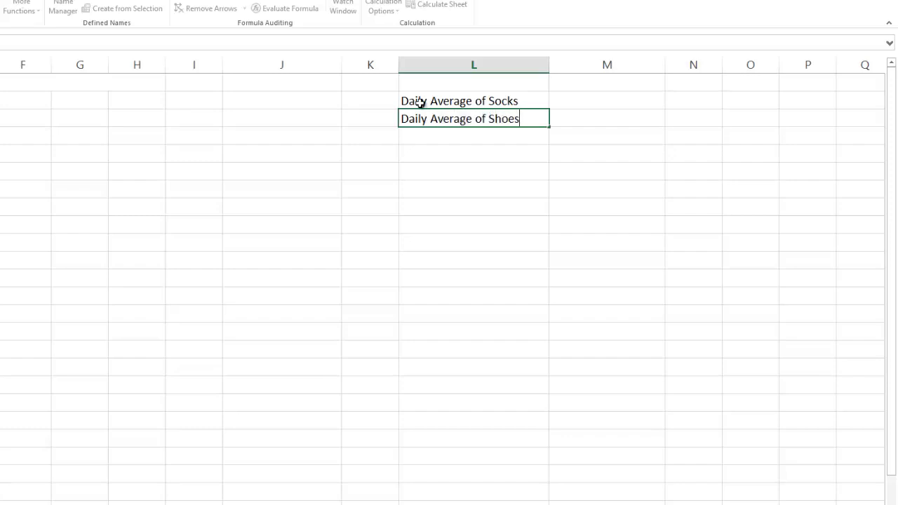
key("Tab")
key("Return")
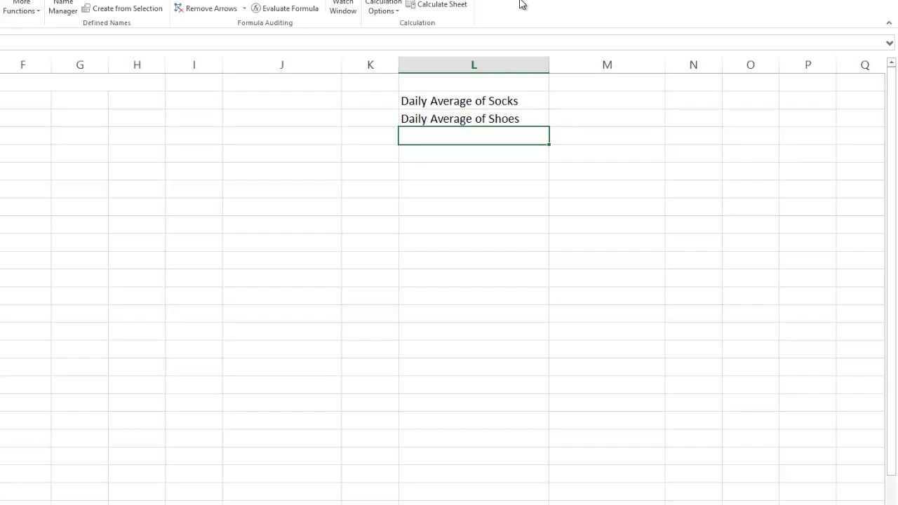
Step: Enter the label "N" in cell L4 and the number of observations, 30, in cell M4
type("N")
key("Tab")
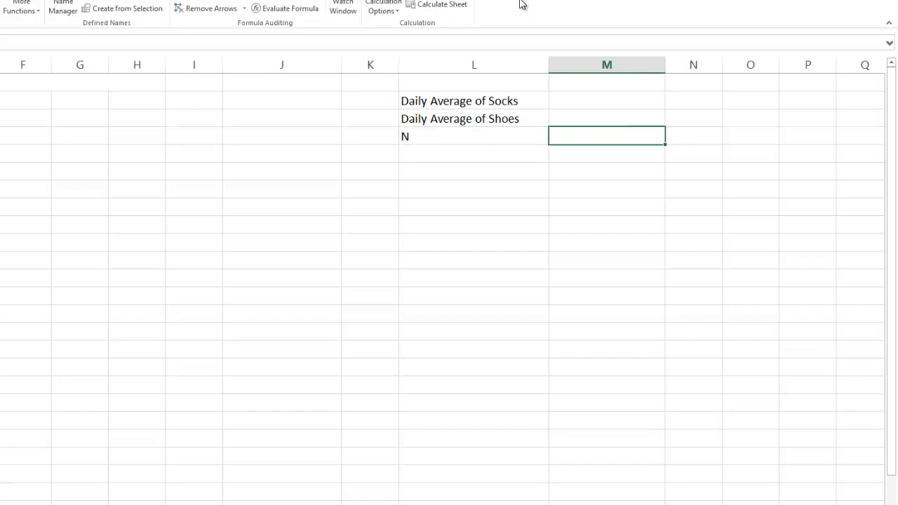
key("Up")
key("Up")
key("Down")
key("Down")
type("30")
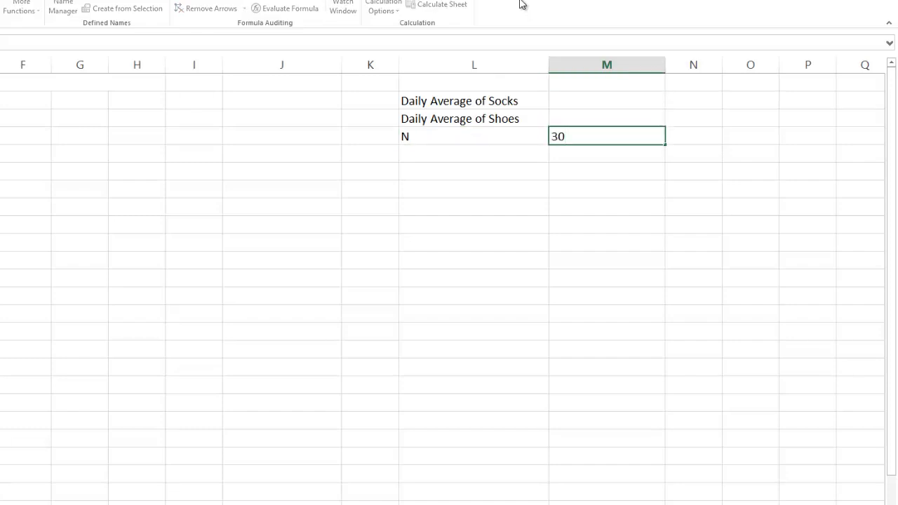
key("ctrl+Return")
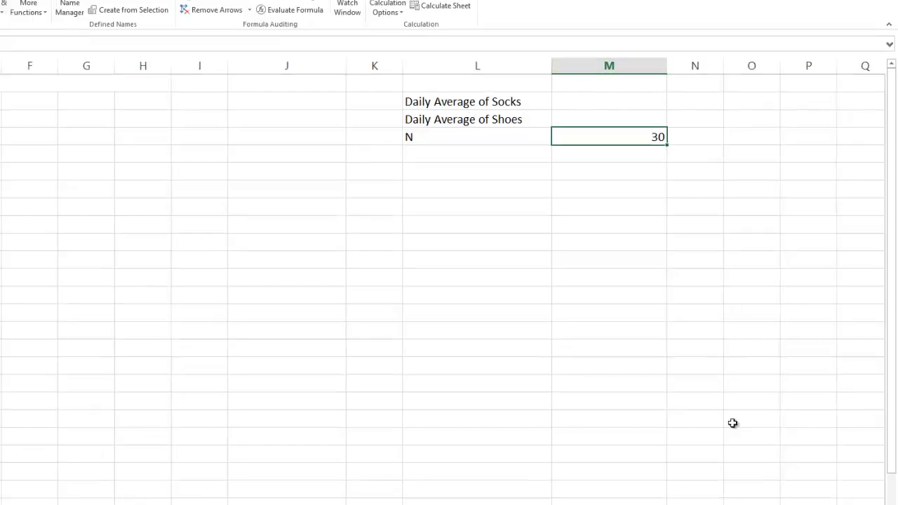
Step: Name cell M4, which holds the number of observations, "obs"
left_click(34, 76)
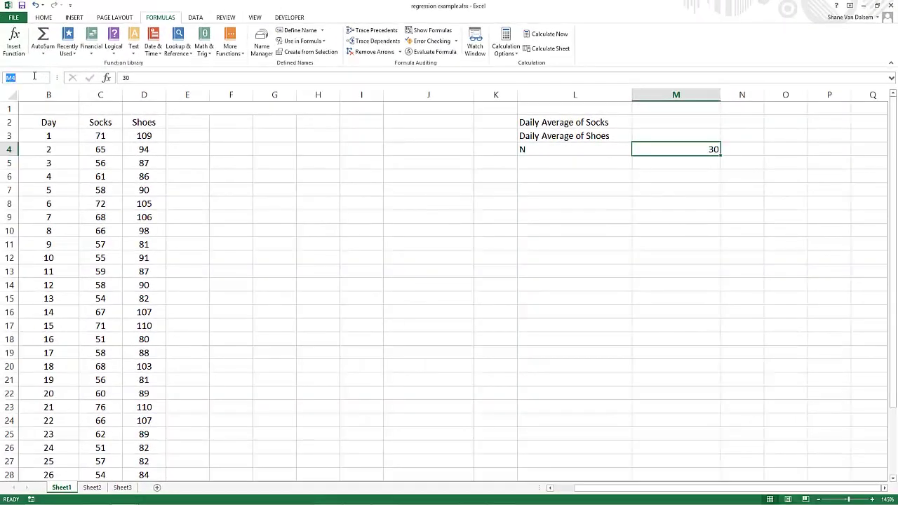
type("ob")
key("Return")
Step: Calculate the daily average of socks in cell M2 with the formula =1/obs*sum(socks)
key("Up")
key("Up")
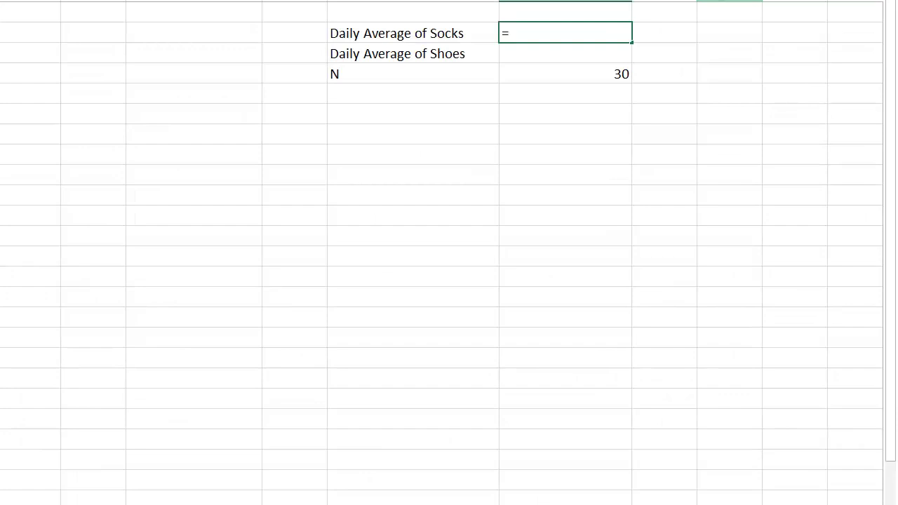
type("1/ob")
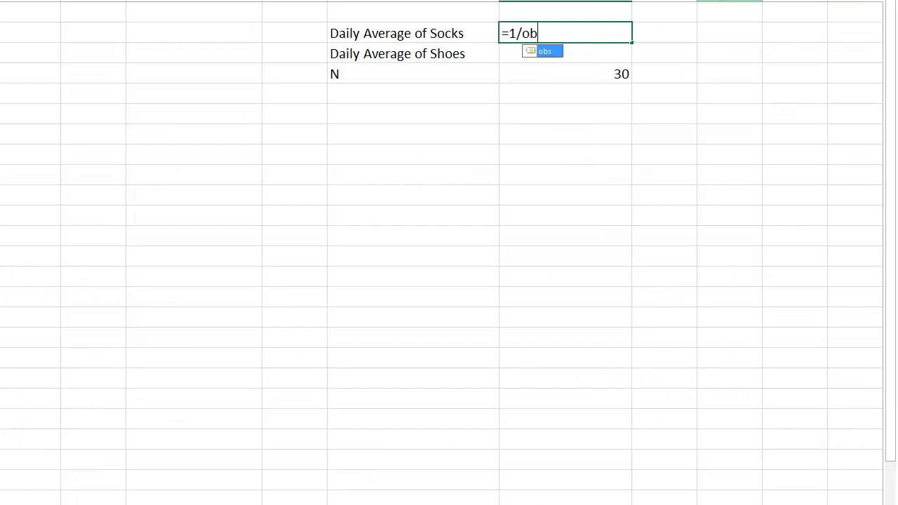
type("s*")
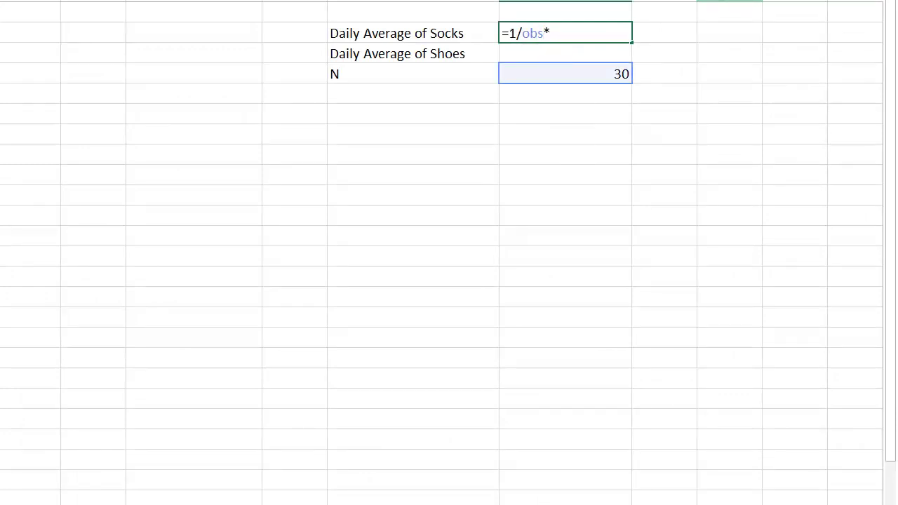
type("sum")
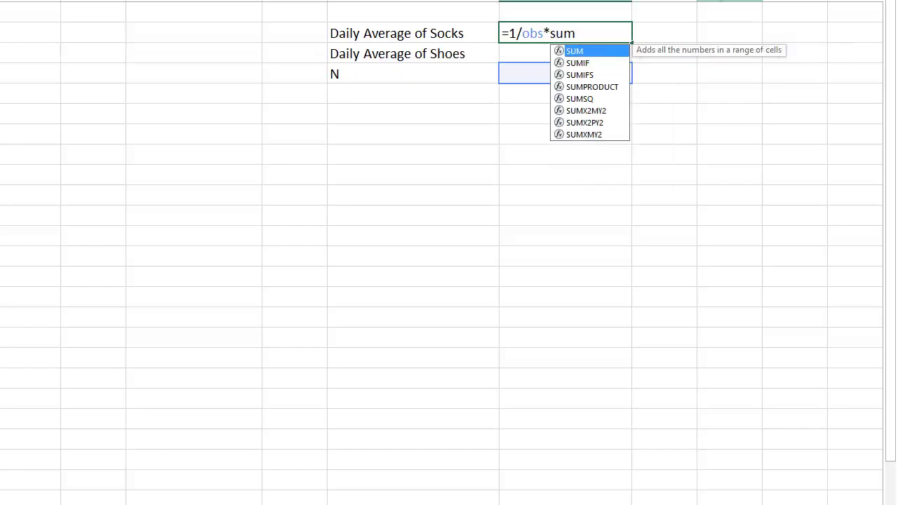
type("(socks)")
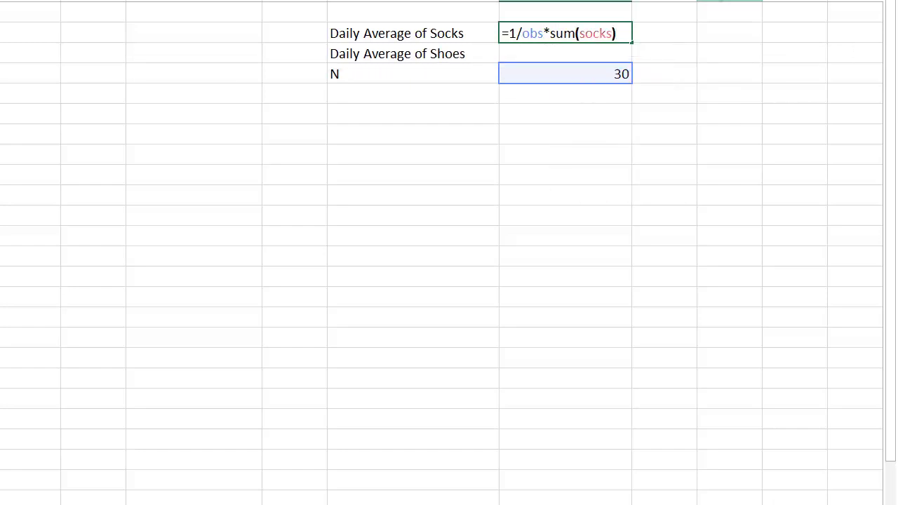
key("Return")
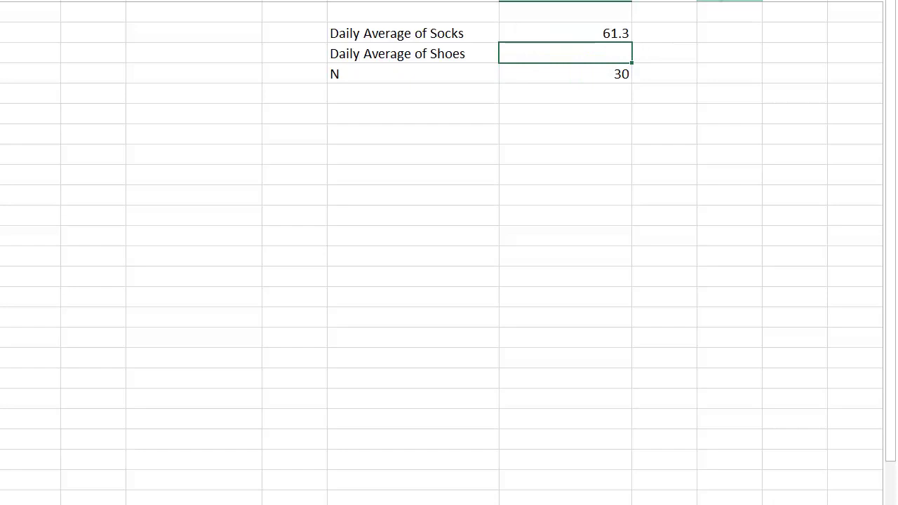
Step: Calculate the daily average of shoes in cell M3 with the formula =1/obs*sum(shoes)
type("=1/obs")
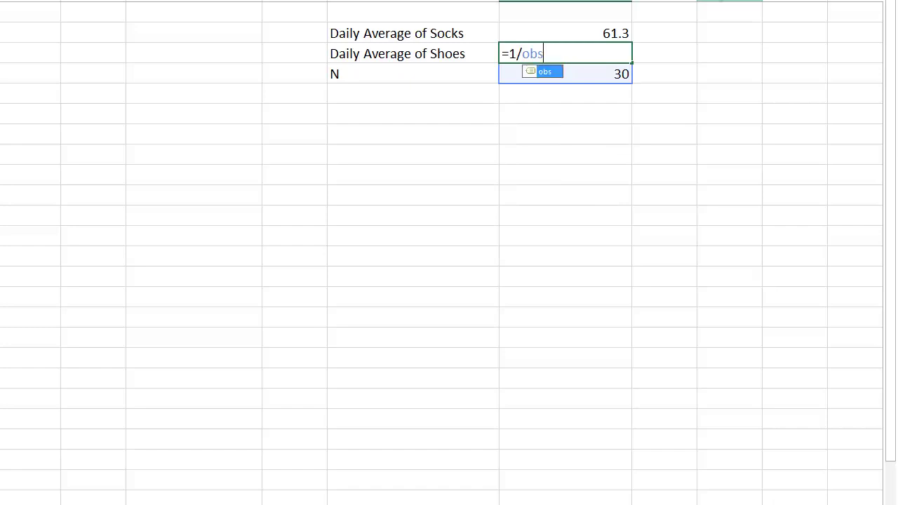
type("*sum")
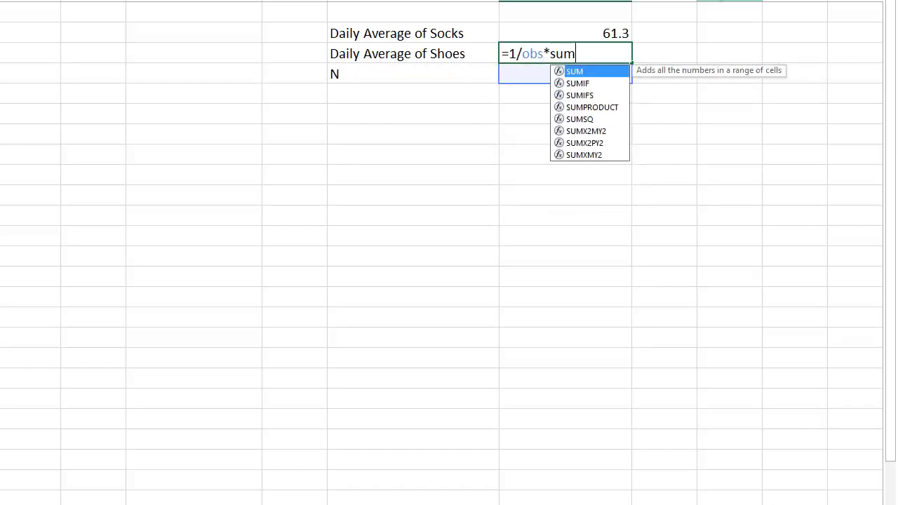
type("(shoes)")
key("Return")
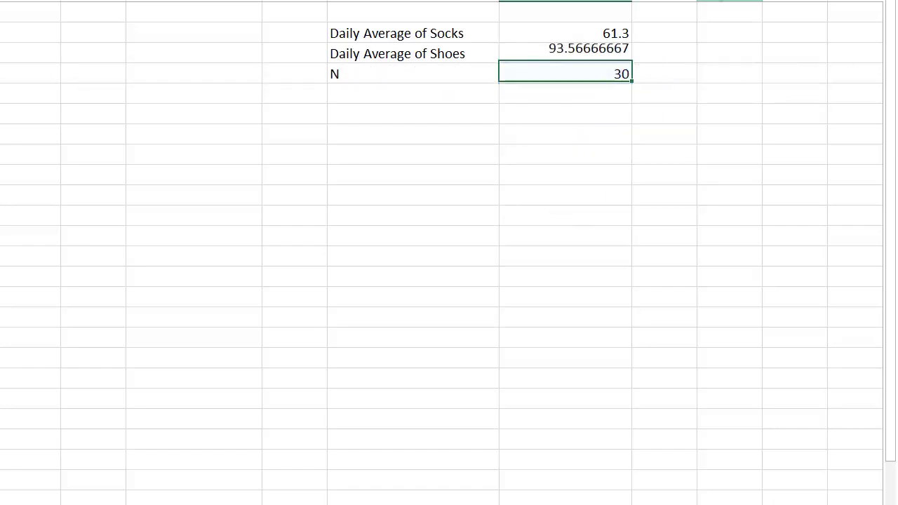
key("Up")
key("Up")
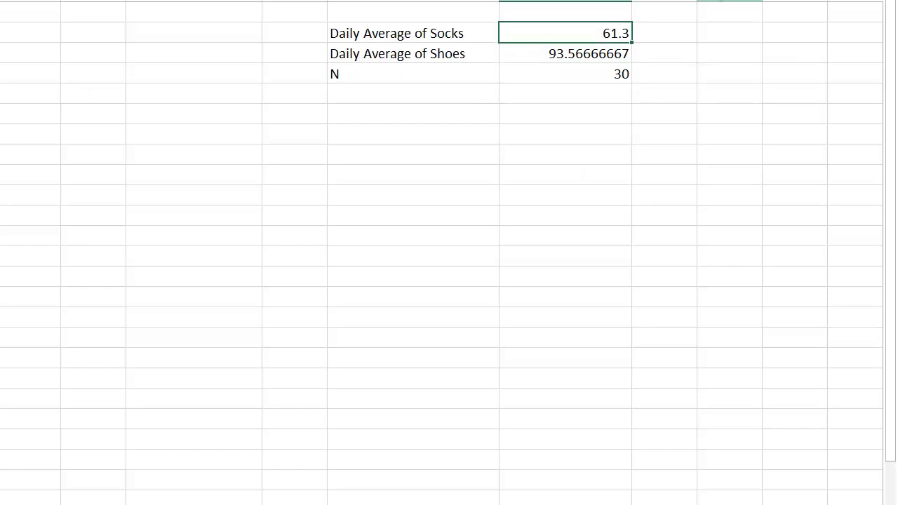
key("Down")
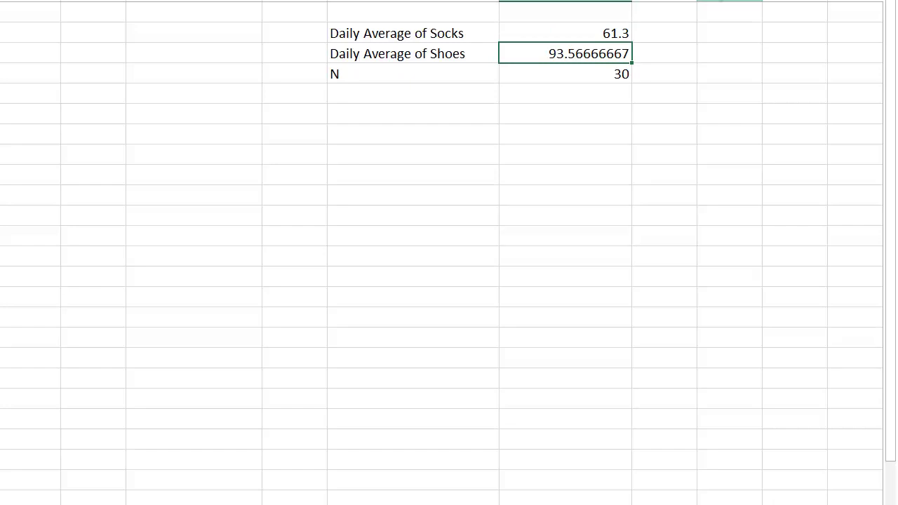
Step: Enter the column heading "Socks*Shoes" in cell E2 and fit the width of column E to it
key("Left")
key("Left")
key("Down")
key("Down")
key("Right")
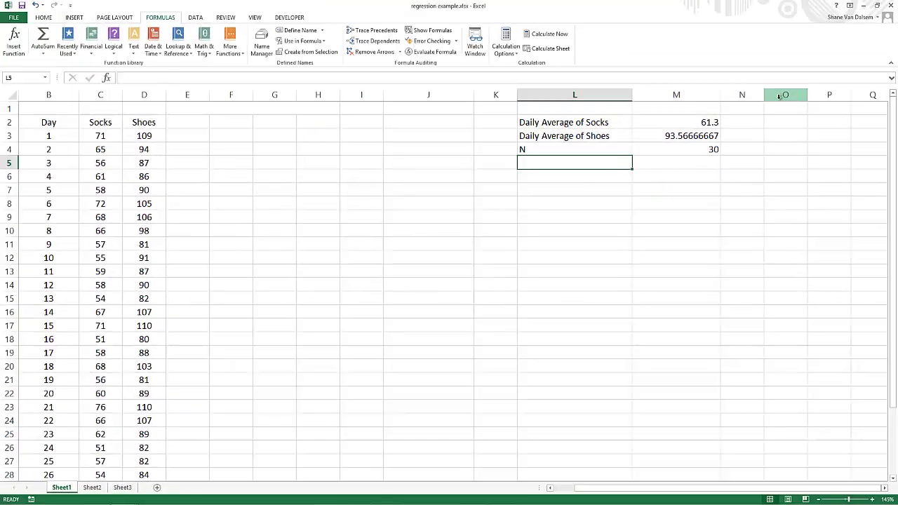
key("Left")
key("Left")
key("Left")
key("Left")
key("Left")
key("Left")
key("Left")
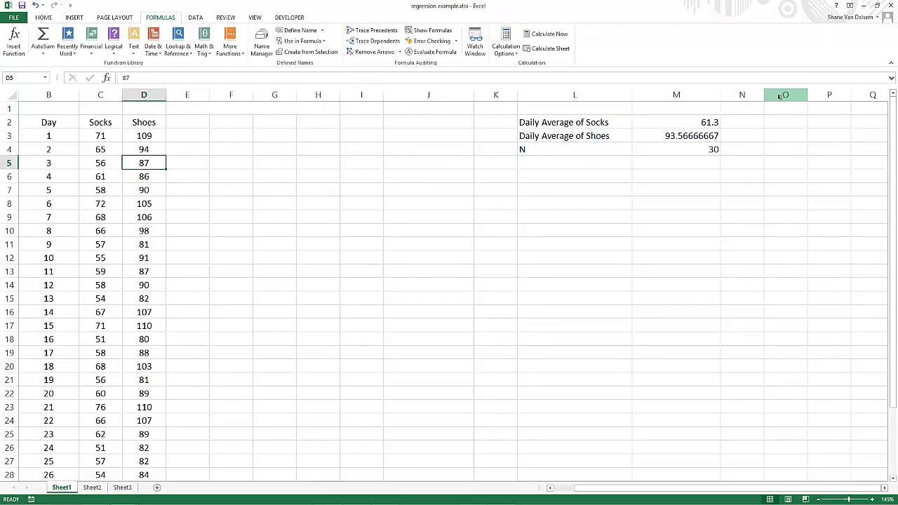
key("Up")
key("Up")
key("Up")
key("Right")
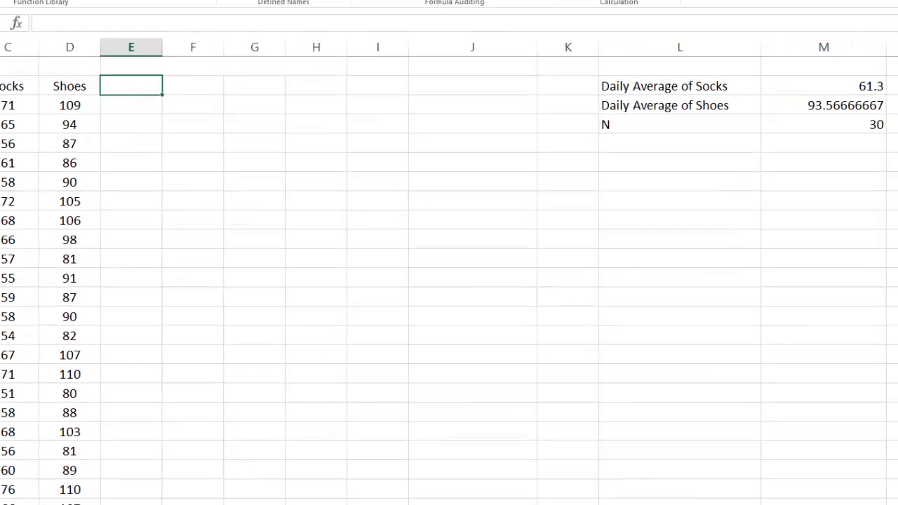
type("Socks*")
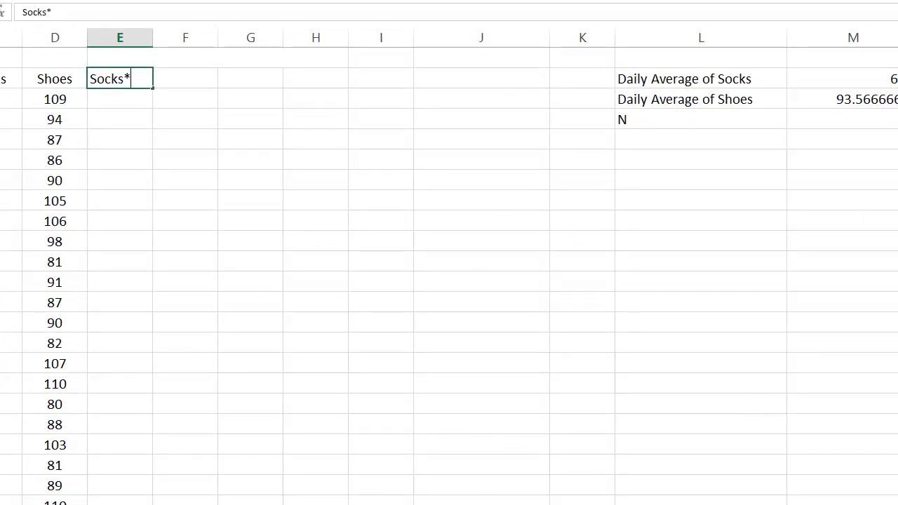
type("Shoes")
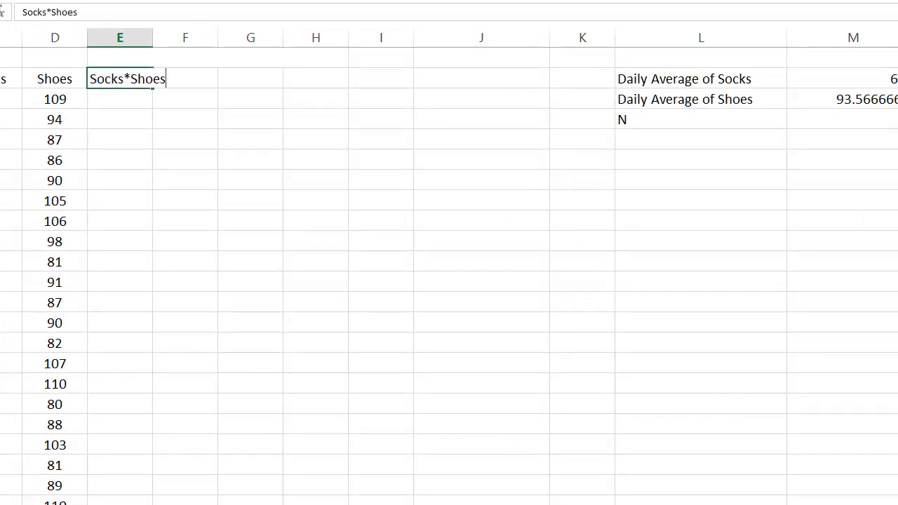
key("Return")
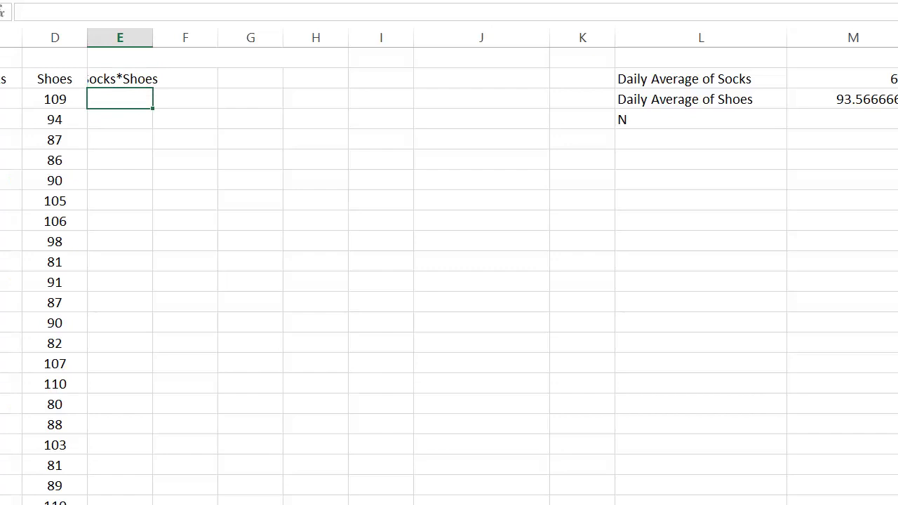
double_click(153, 40)
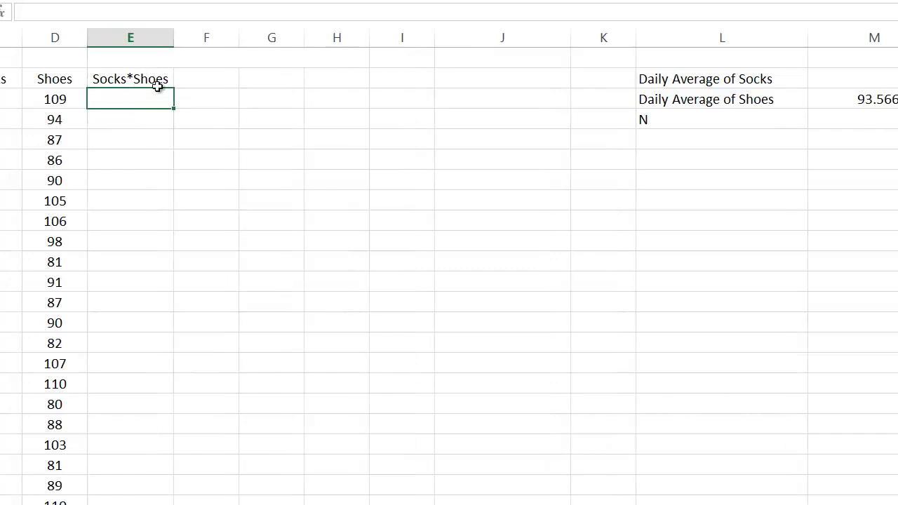
Step: Multiply socks by shoes with the formula =C3*D3 in cell E3 and fill it down through E32
type("=")
key("Left")
key("Left")
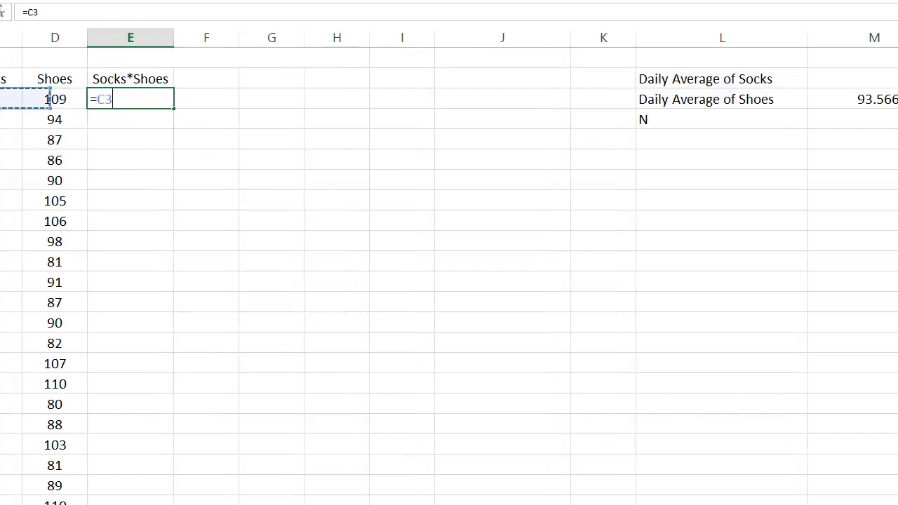
type("*")
key("Left")
key("Return")
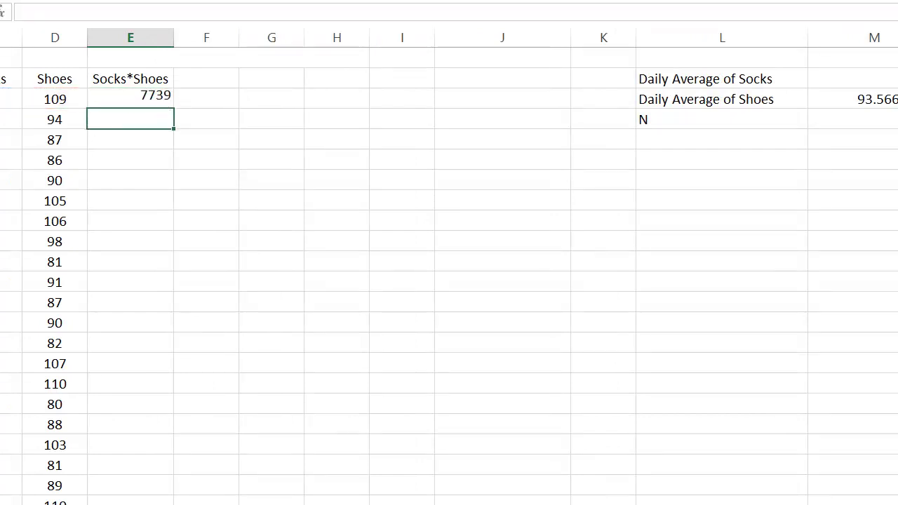
key("Up")
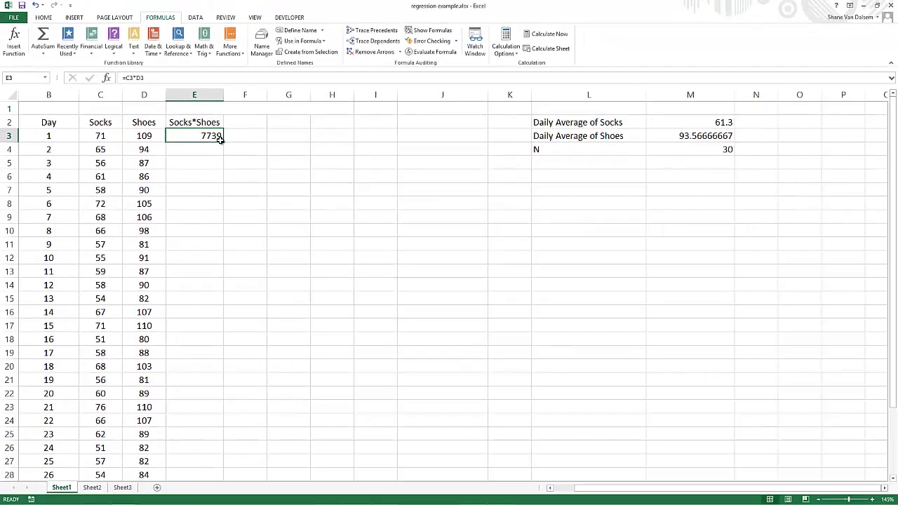
left_click_drag(220, 140, 295, 469)
scroll(477, 288, "up", 2)
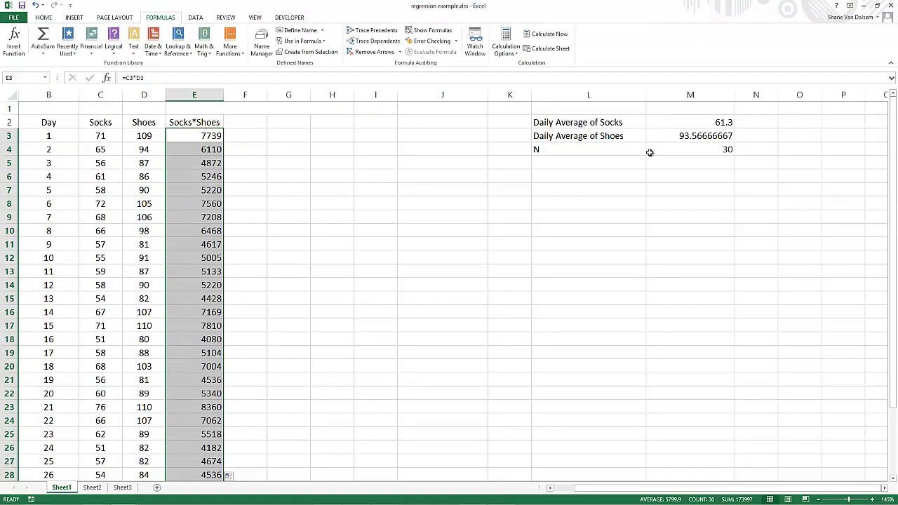
Step: Enter the label "COV(Shoes,Socks)" in cell L5
left_click(594, 166)
type("CO")
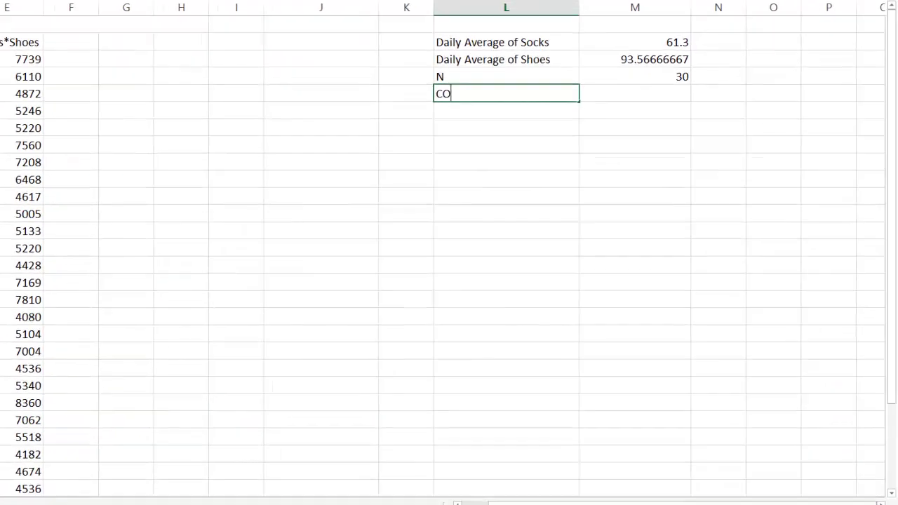
type("V(Shoes")
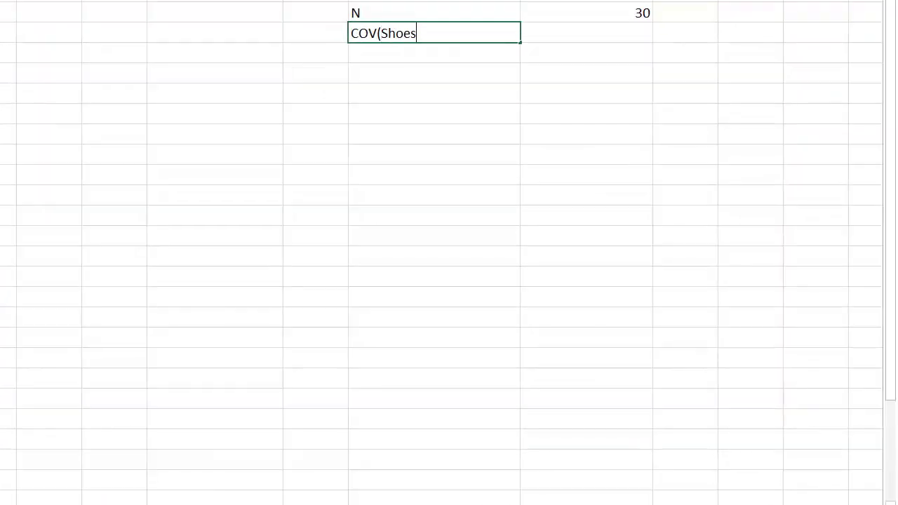
type(",Socks)")
Step: Calculate the covariance of shoes and socks in cell M5 with the formula =1/obs*sum(E3:E32)-M2*M3
left_click(586, 33)
type("=")
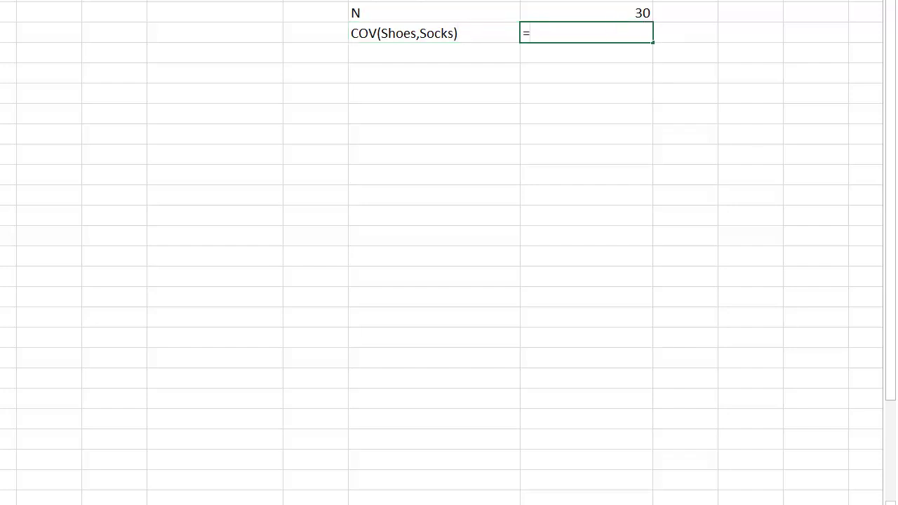
type("1/obs*su")
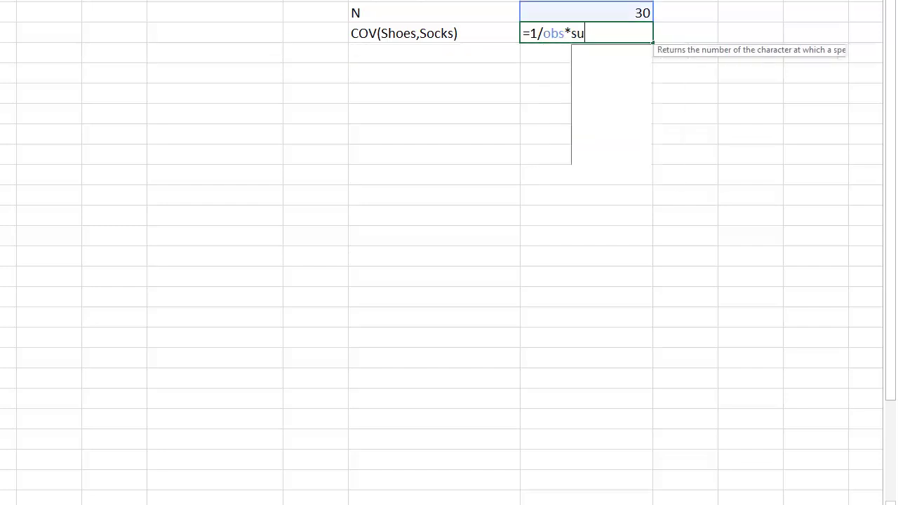
type("m(")
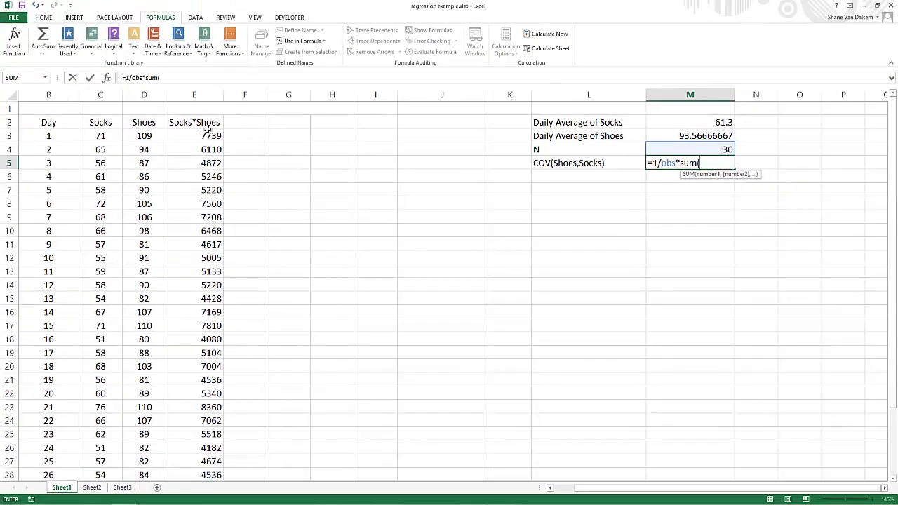
left_click_drag(208, 133, 194, 487)
left_click_drag(195, 477, 205, 448)
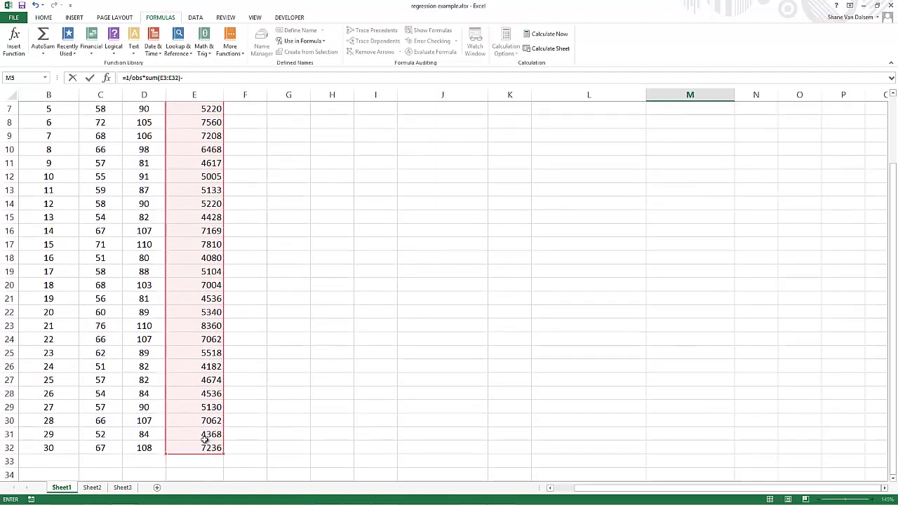
type("-")
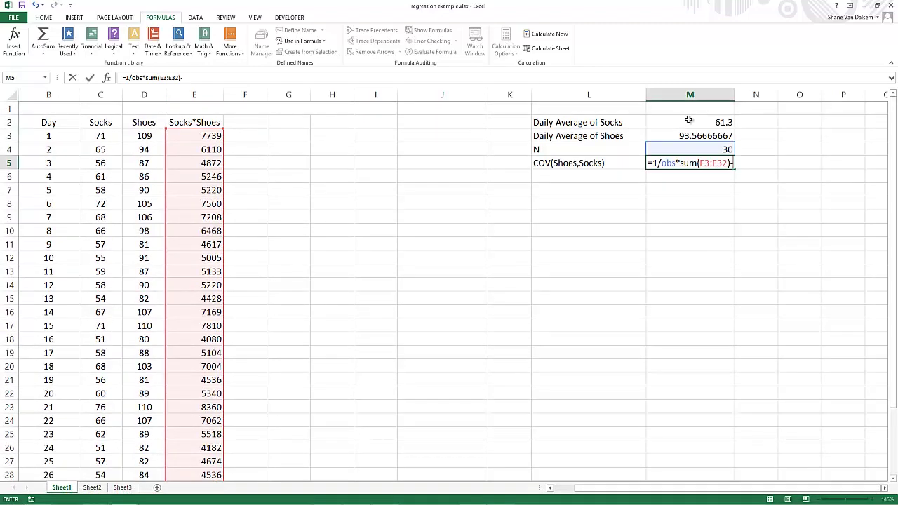
left_click(695, 125)
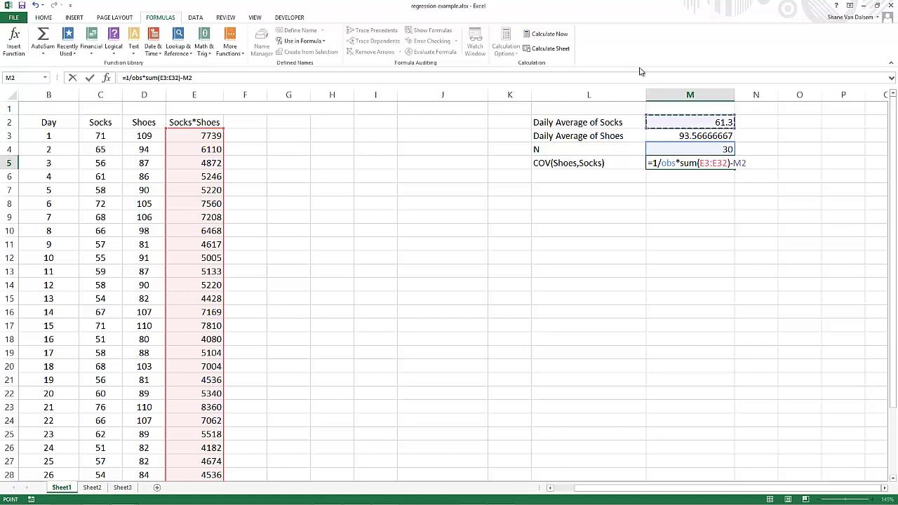
type("*")
left_click(699, 135)
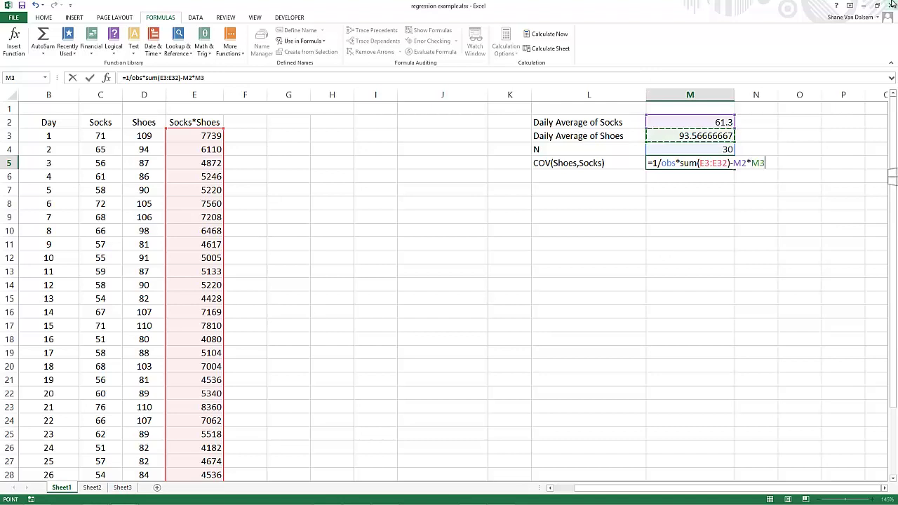
mouse_move(892, 4)
key("Return")
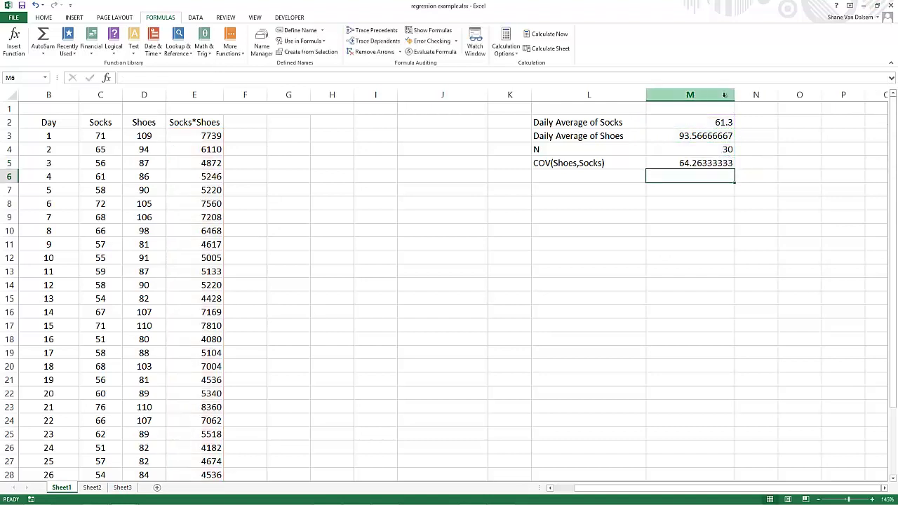
key("Up")
Step: Name the daily average of socks in cell M2 ymean and the daily average of shoes in cell M3 xmean
left_click(706, 124)
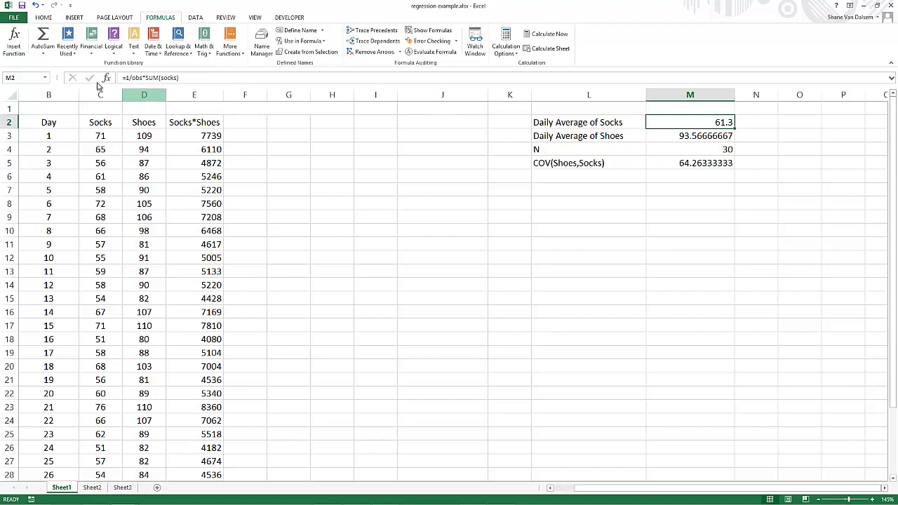
left_click(22, 78)
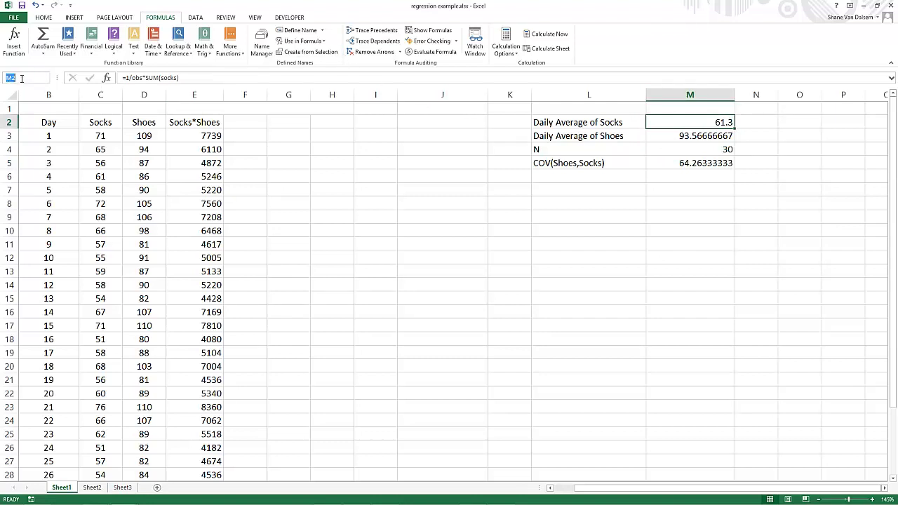
type("ymean")
key("Down")
left_click(22, 78)
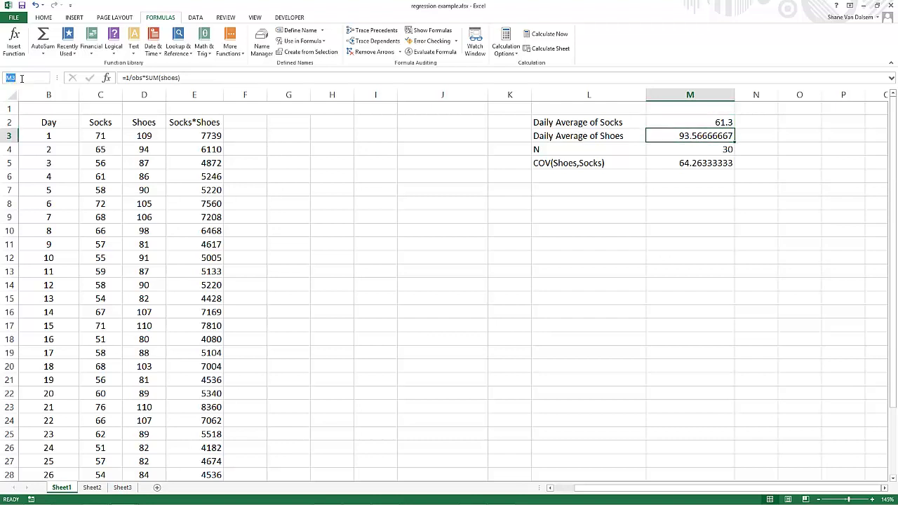
type("xmean")
key("Return")
left_click(341, 191)
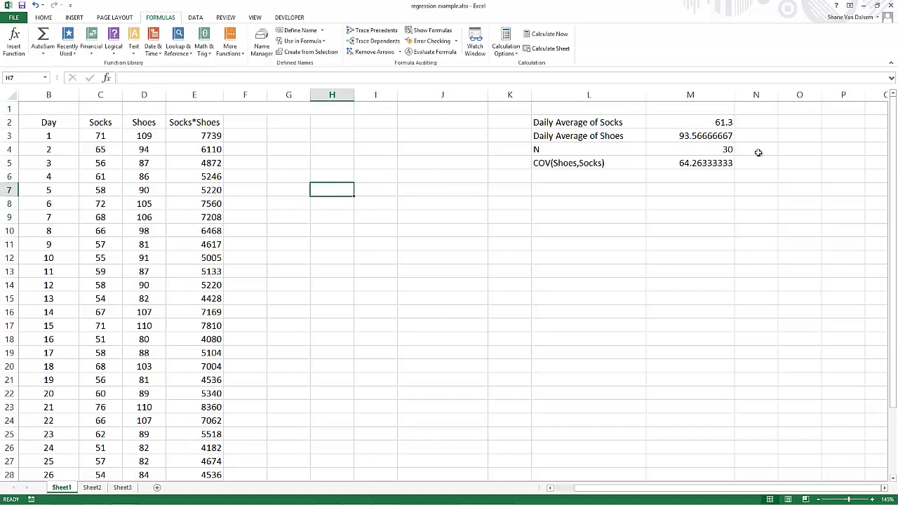
left_click(719, 137)
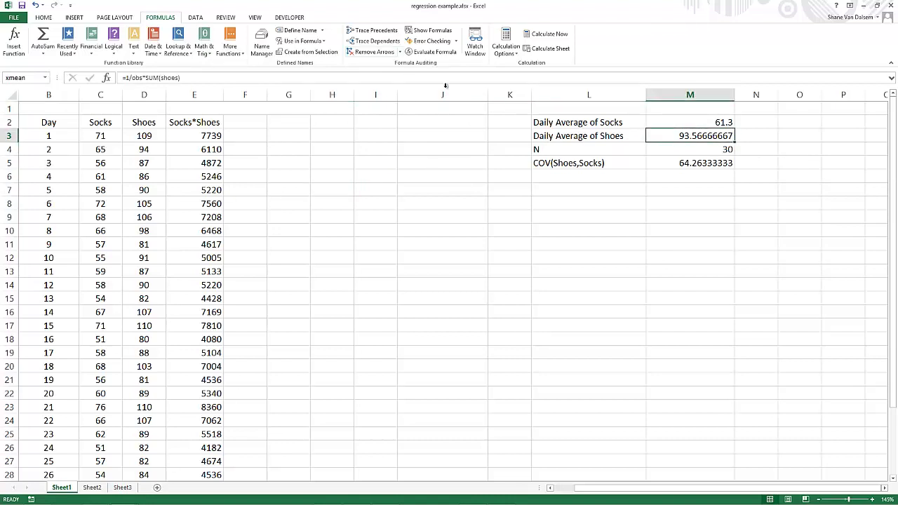
left_click(702, 125)
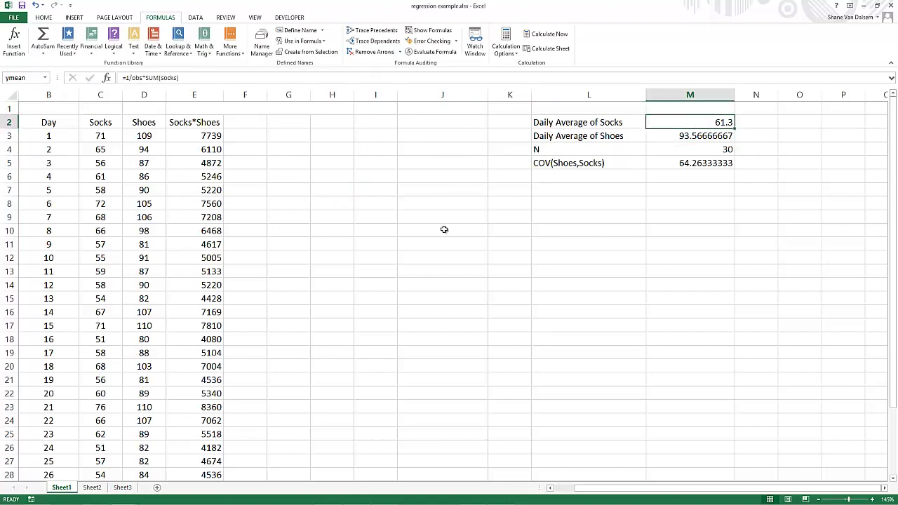
left_click(631, 244)
left_click(660, 164)
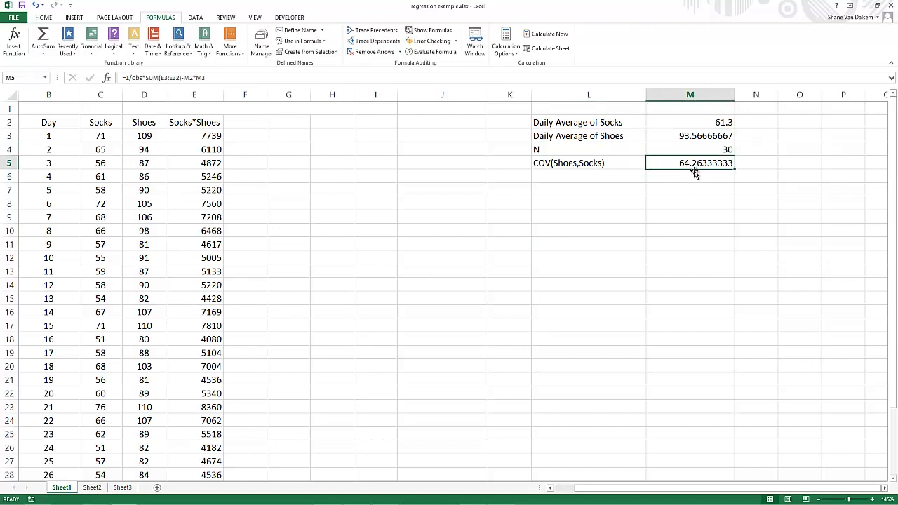
Step: Enter the label "Variance of Shoes" in cell L6
left_click(590, 175)
type("Va")
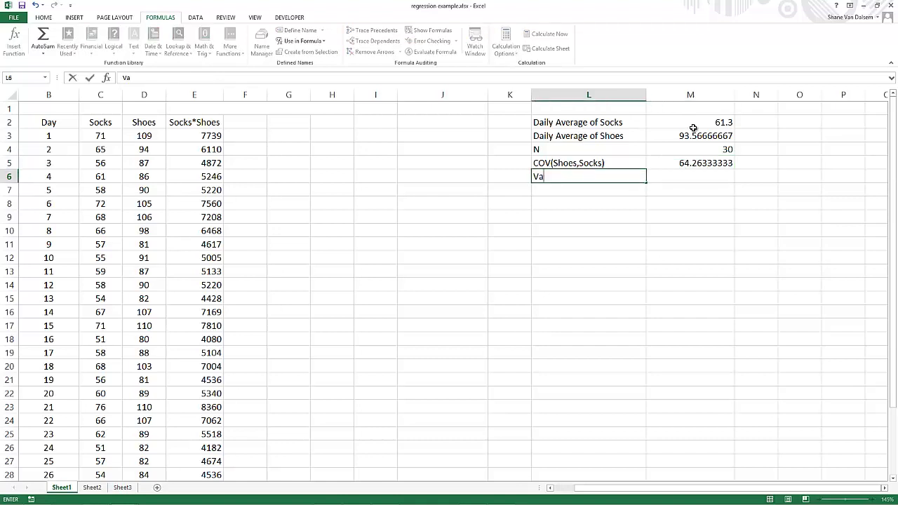
type("riance of Shoes")
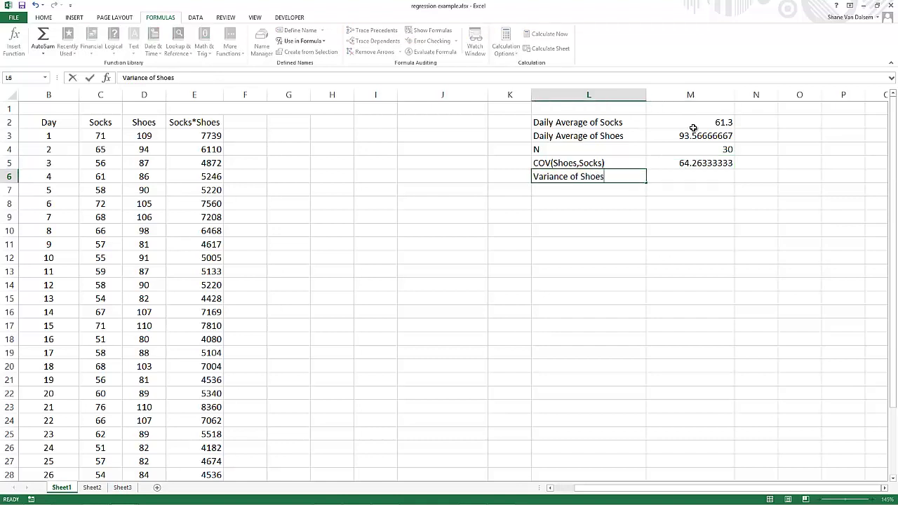
key("Return")
left_click(693, 214)
left_click(577, 176)
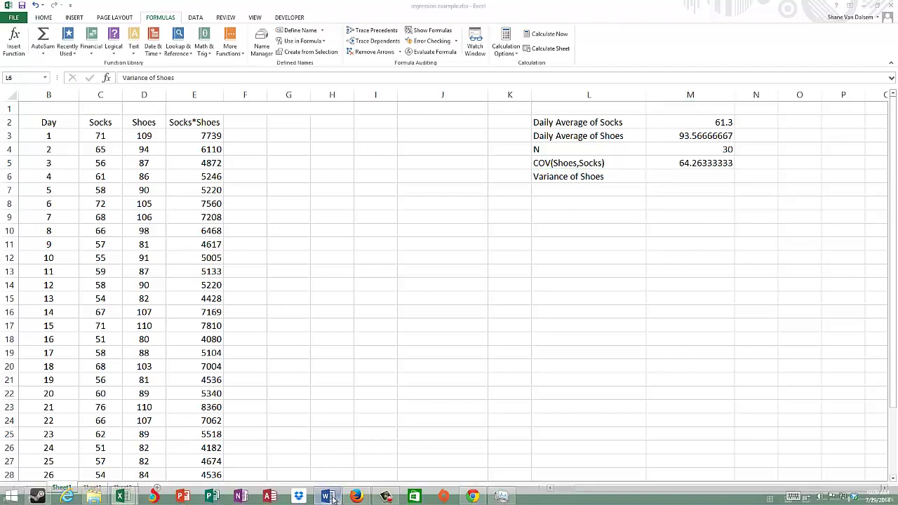
Step: Switch to Regression Equations.docx in Word, highlight the deviation term in the variance of x formula, and return to Excel
left_click(329, 497)
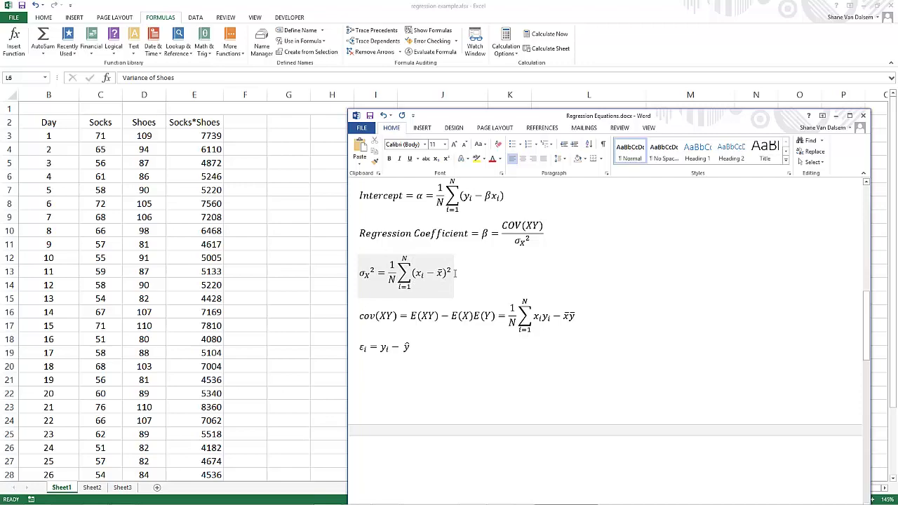
left_click_drag(449, 272, 413, 269)
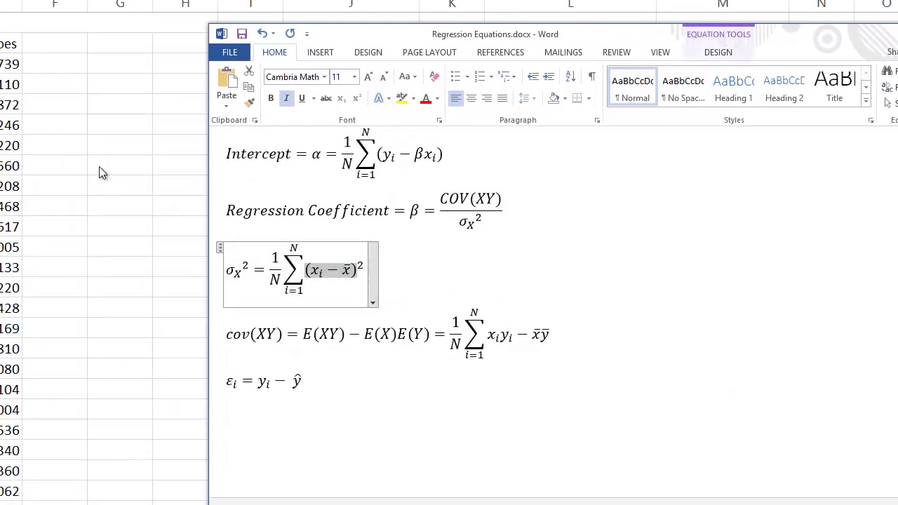
key("alt+Tab")
Step: Enter the column heading "(xi-xmean)^2" in cell F2 and fit the width of column F to it
left_click(66, 43)
type("(")
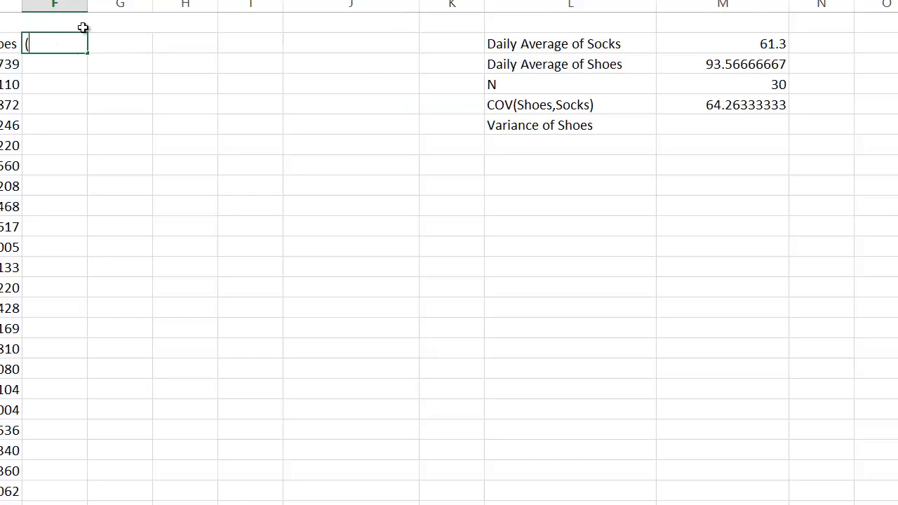
type("xi-xmean)^2")
key("Return")
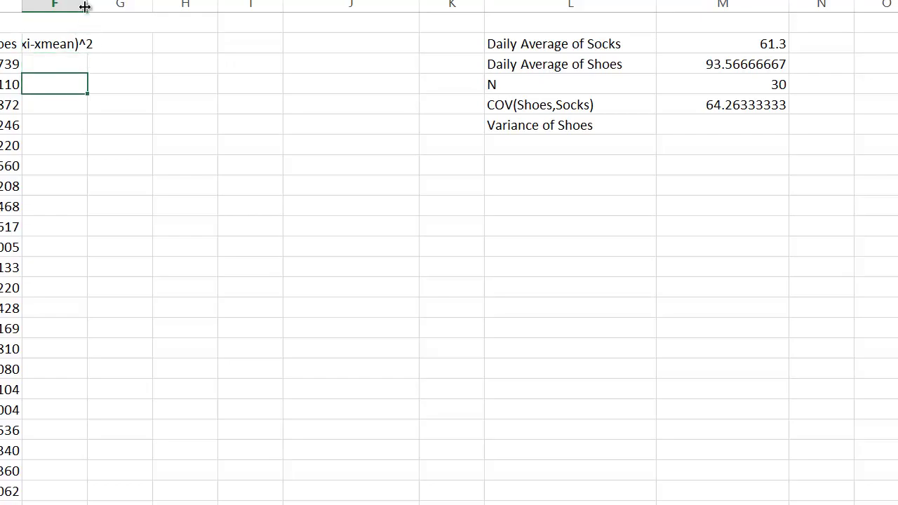
double_click(88, 4)
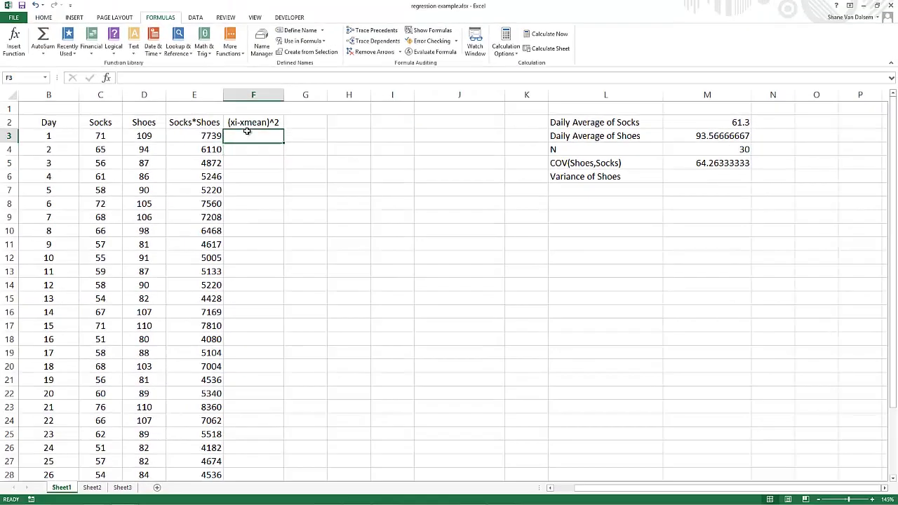
Step: Calculate the squared deviation of shoes with the formula =(D3-xmean)^2 in cell F3 and fill it down through F32
type("=")
key("Left")
key("Left")
key("Left")
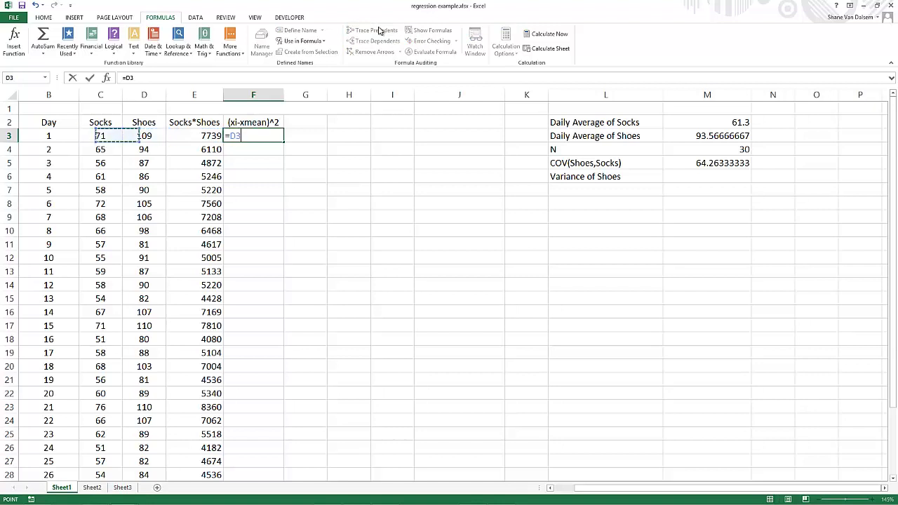
key("Right")
key("BackSpace")
key("BackSpace")
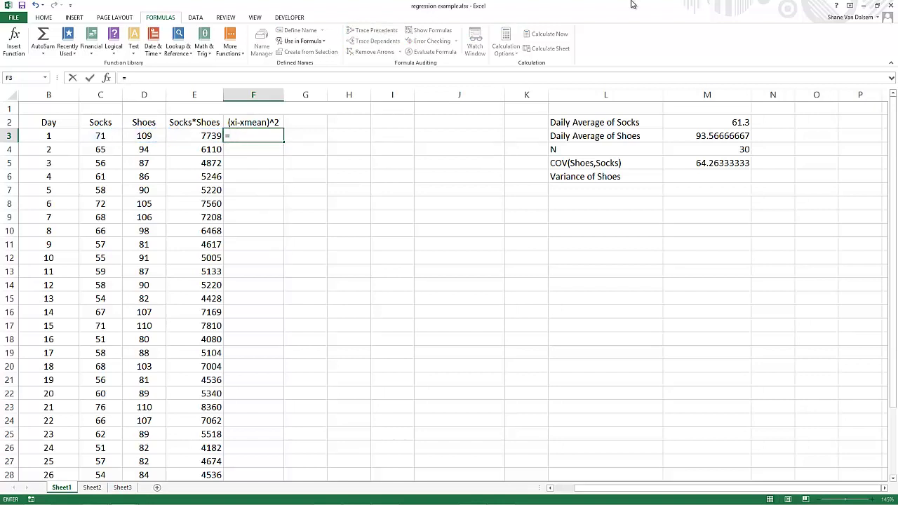
type("(")
key("Left")
key("Left")
type("-")
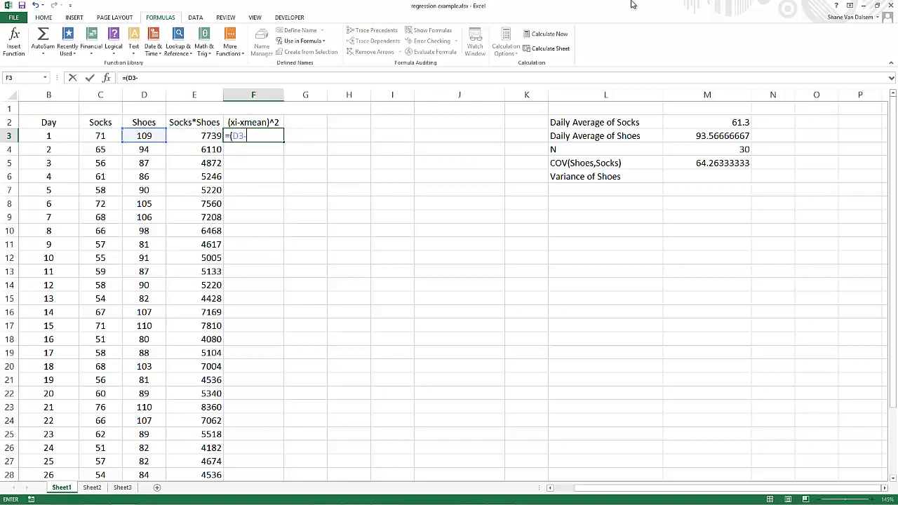
type("x")
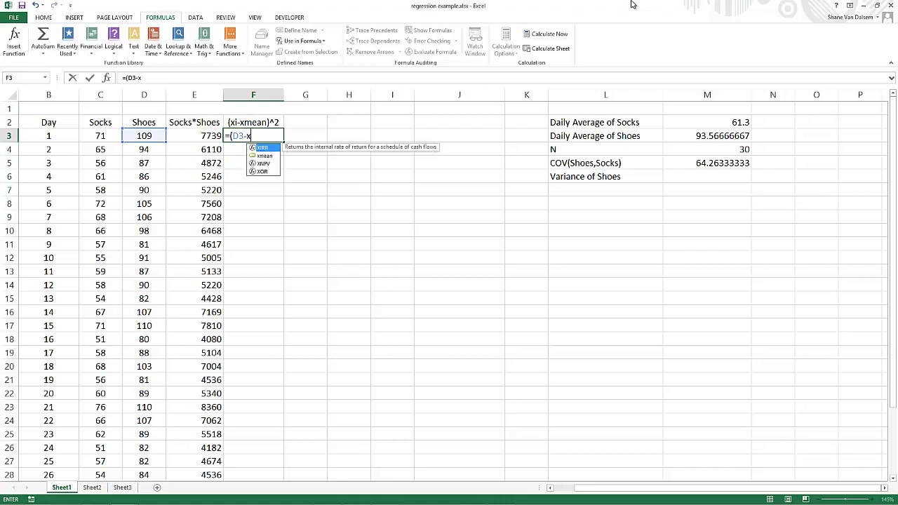
type("mean)^2")
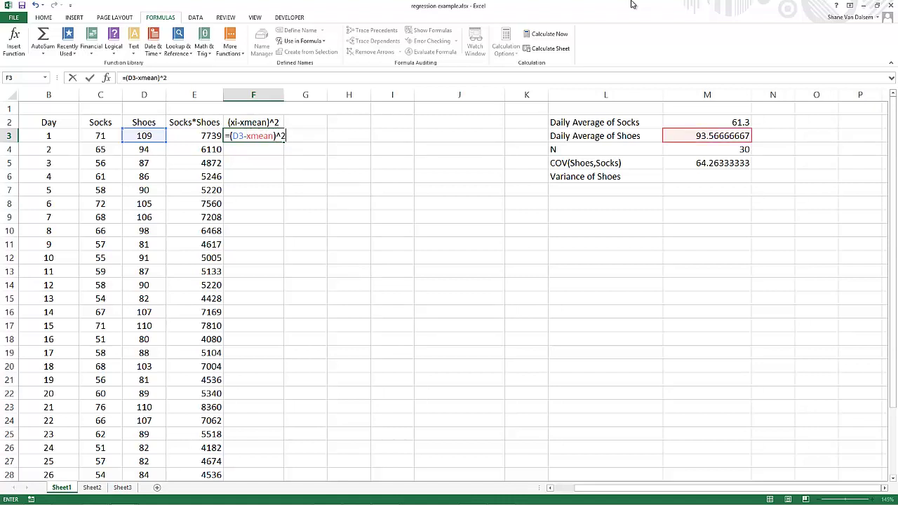
key("ctrl+Return")
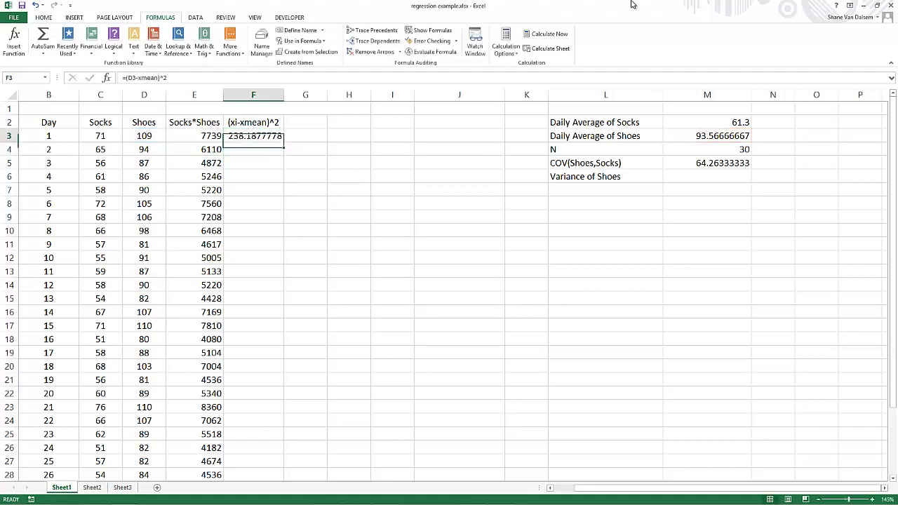
left_click_drag(283, 143, 297, 462)
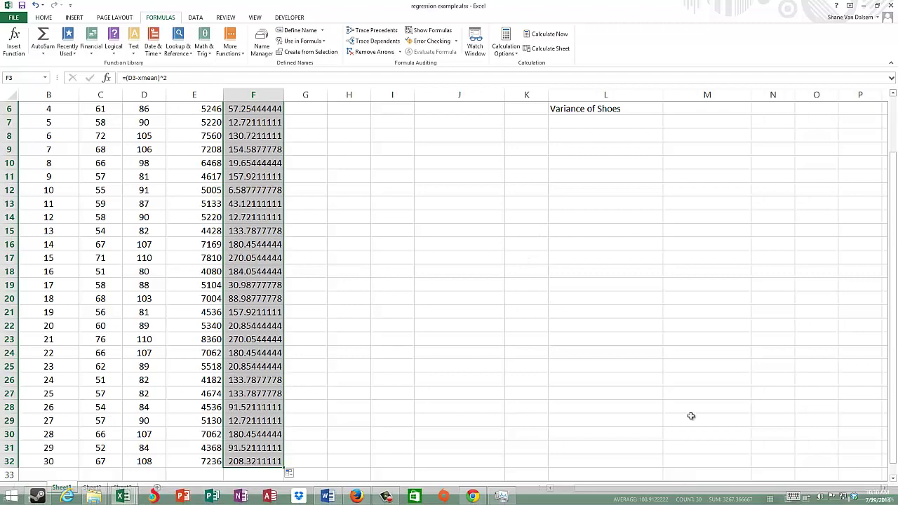
Step: Calculate the variance of shoes in cell M6 with the formula =1/obs*SUM(F3:F32)
scroll(699, 378, "up", 2)
left_click(696, 175)
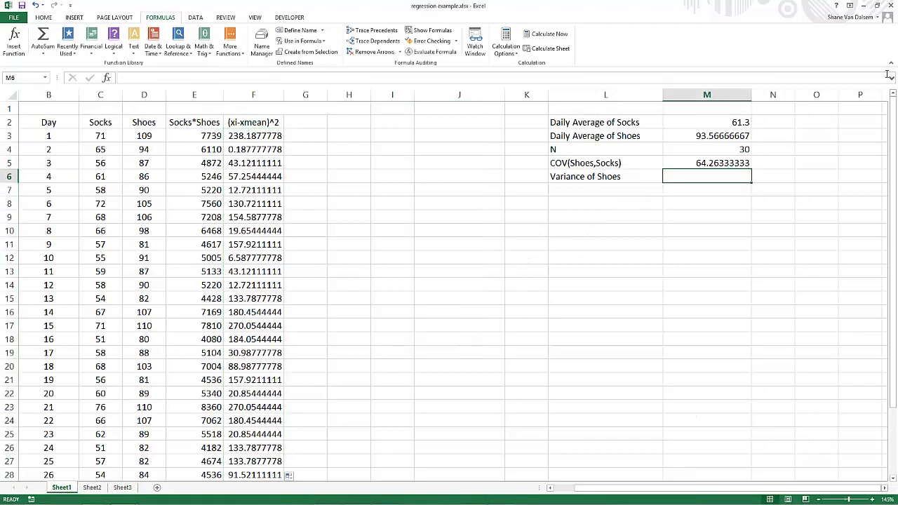
type("=1")
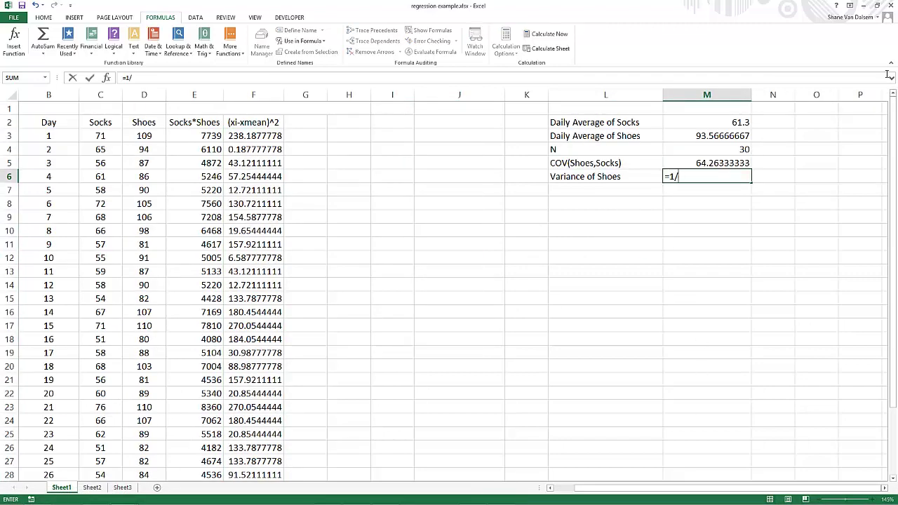
type("/obs")
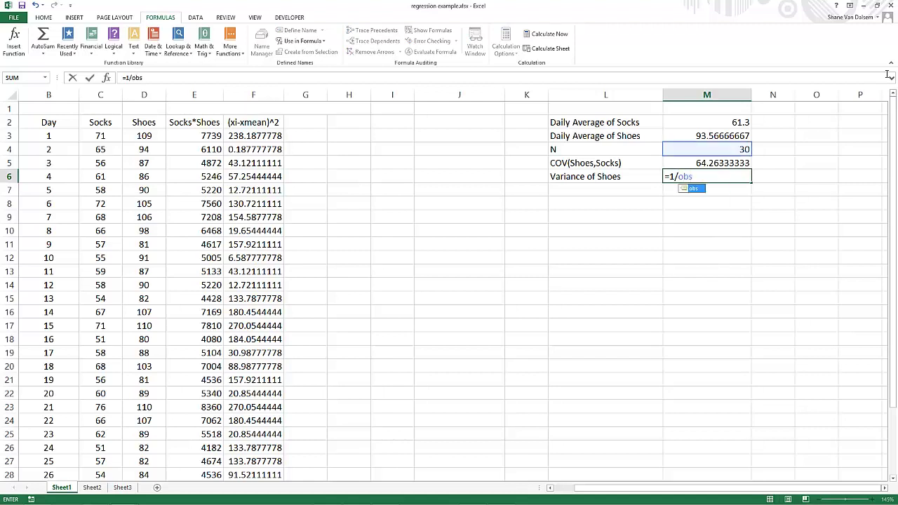
type("*sum(")
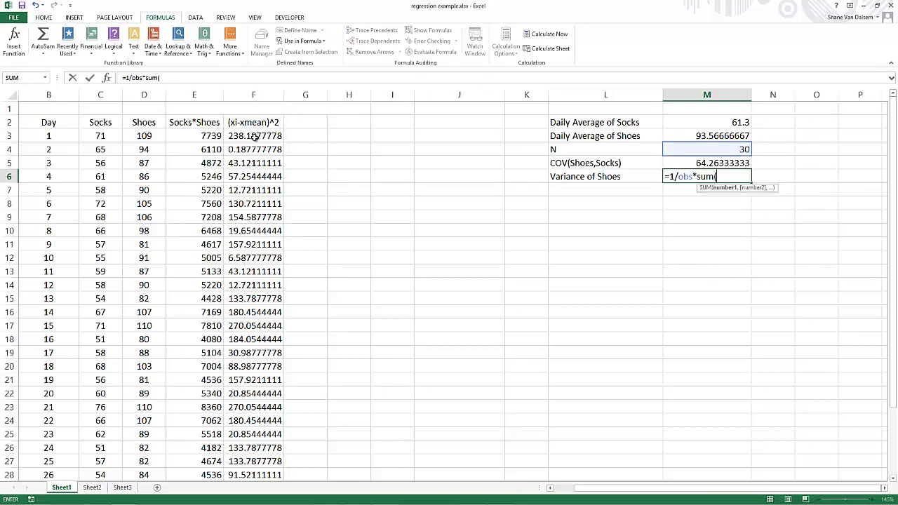
left_click_drag(255, 137, 282, 462)
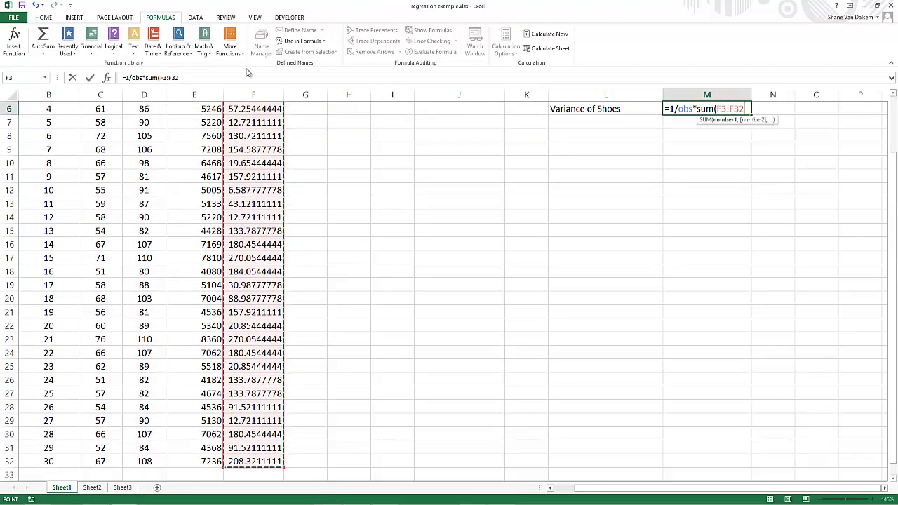
type(")")
key("Return")
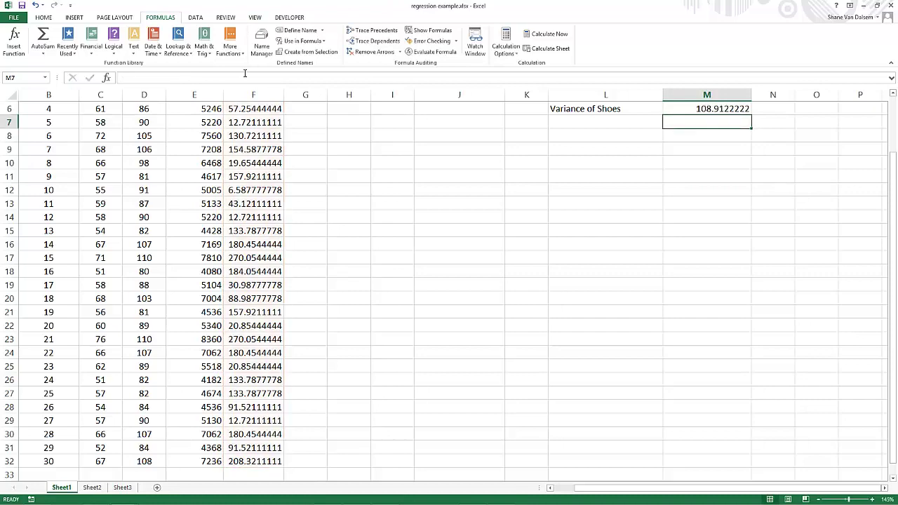
Step: Enter the label "Beta" in cell L7, below the Variance of Shoes label
key("Up")
key("Up")
key("Up")
key("Up")
key("Up")
key("Down")
key("Down")
key("Down")
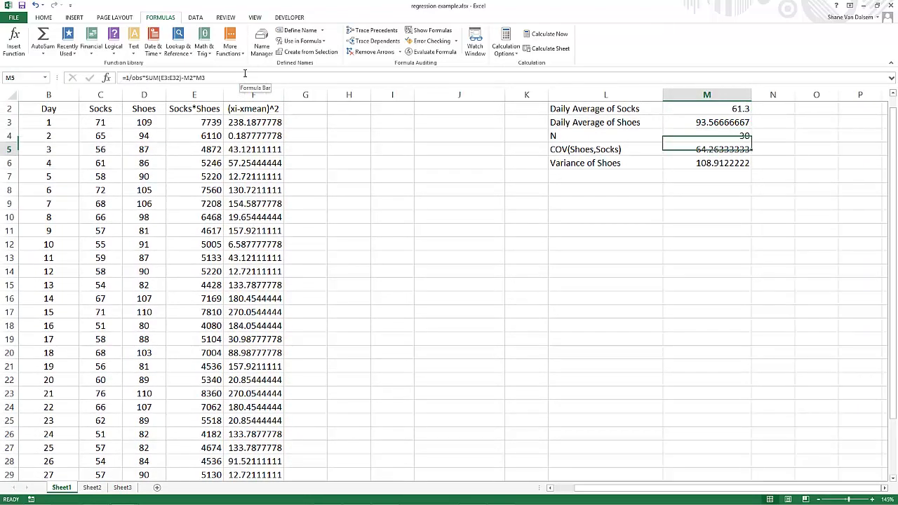
key("Down")
key("Down")
key("Left")
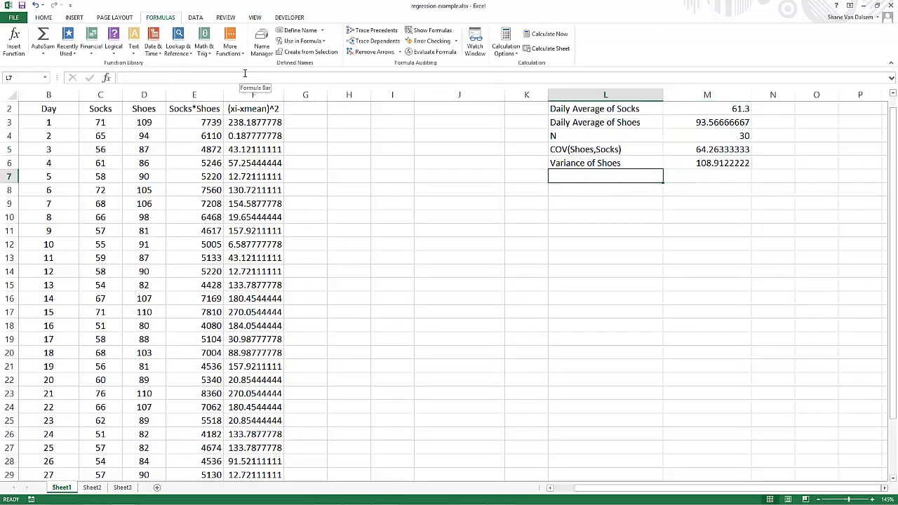
type("Beta")
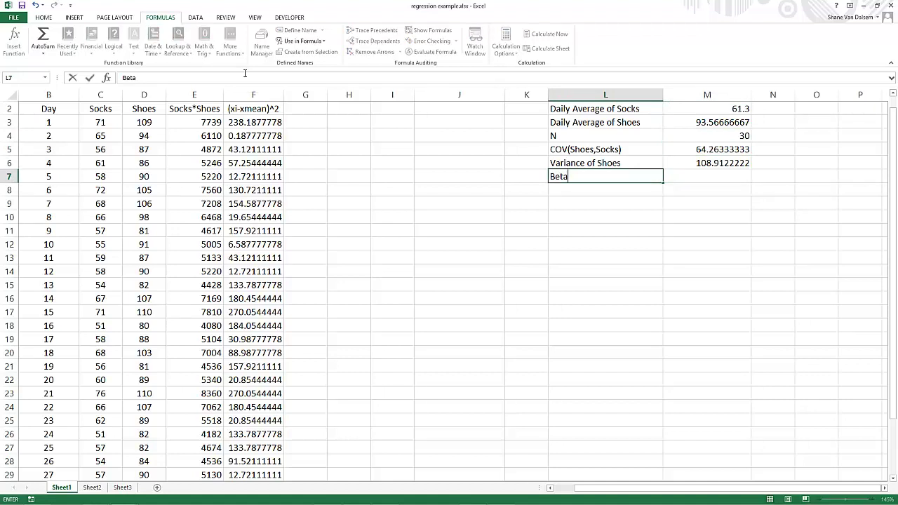
key("Tab")
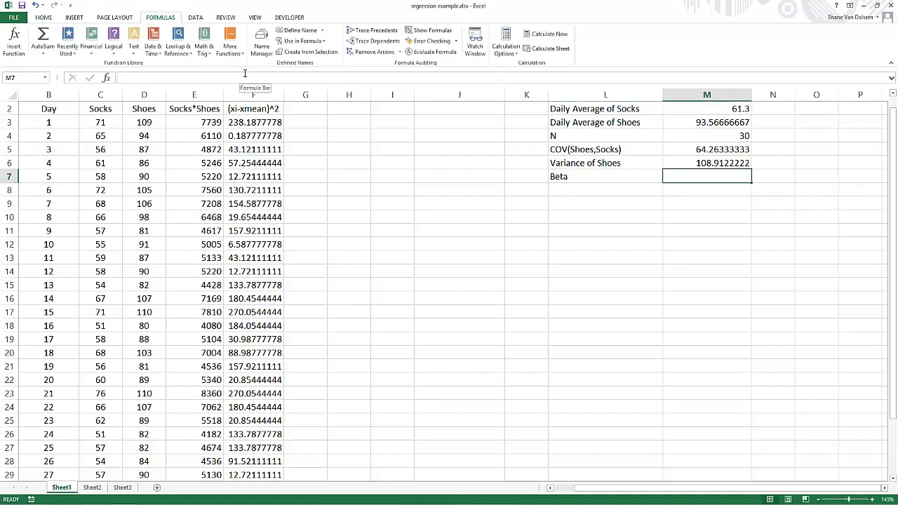
Step: Calculate beta in cell M7 by dividing the covariance by the variance of shoes with =M5/M6
type("=")
key("Up")
key("Up")
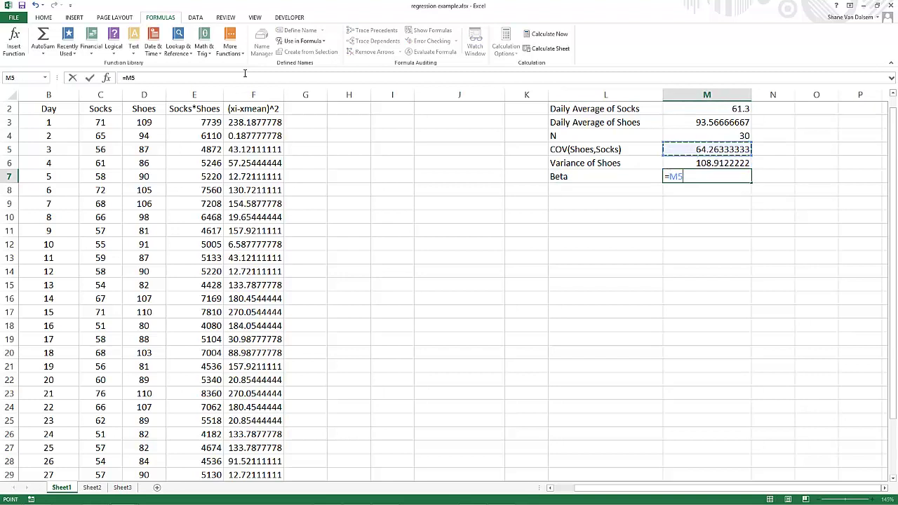
type("/")
key("Up")
key("Return")
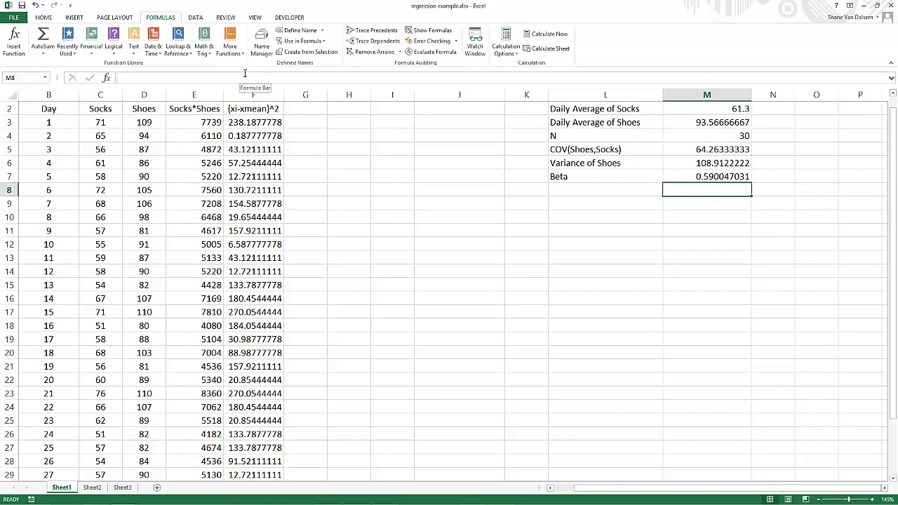
Step: Enter the label "Alpha (Intercept)" in cell L8 and extend the label in L7 to "Beta (Slope)"
key("Left")
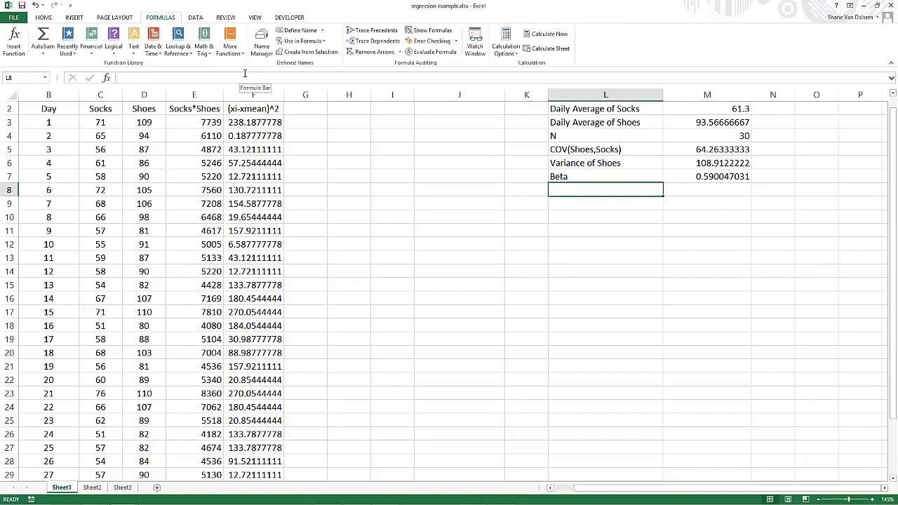
type("Al")
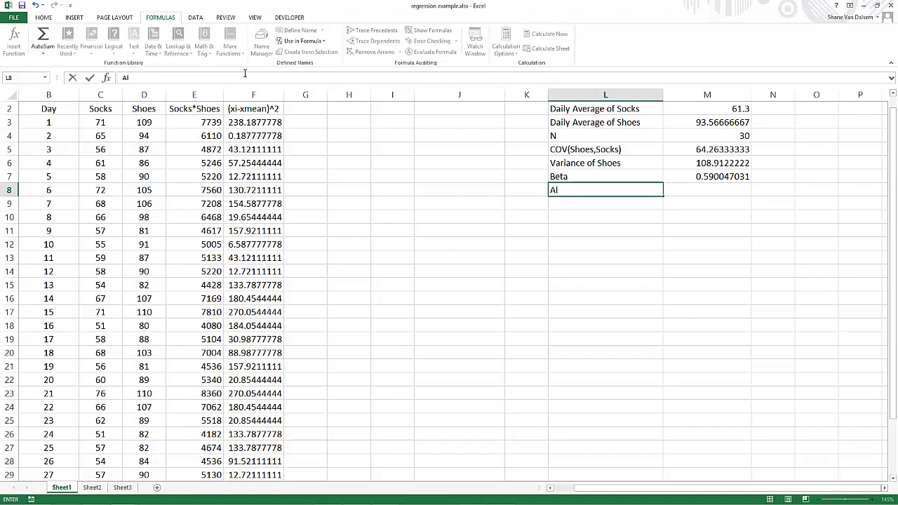
type("pha (Intercept")
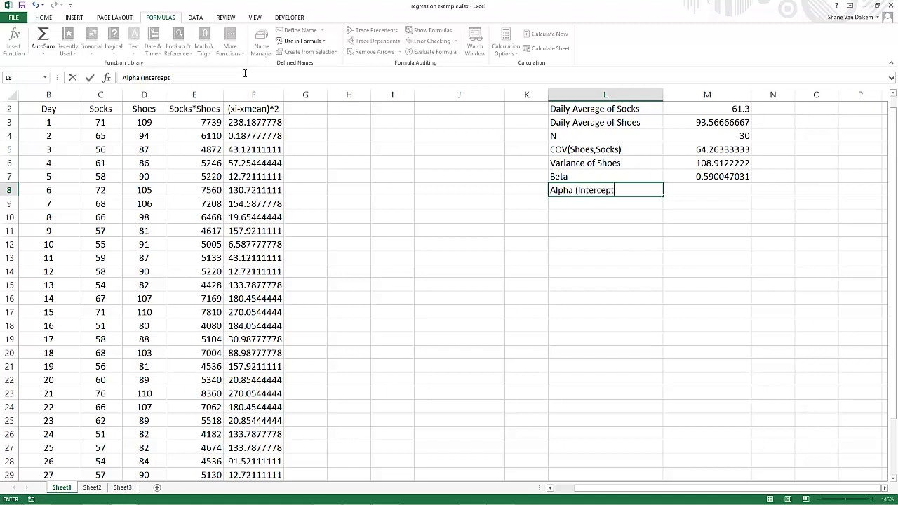
type(")")
left_click(573, 176)
left_click(253, 77)
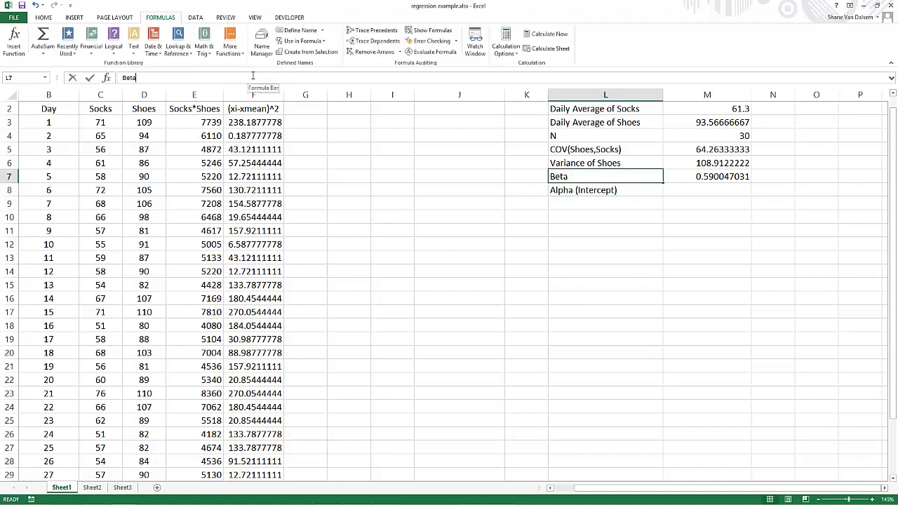
type("(Slope)")
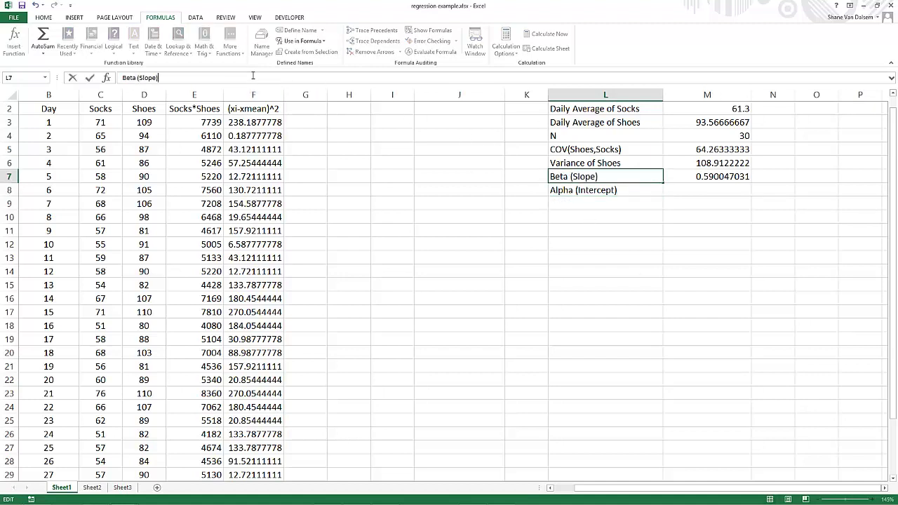
key("Return")
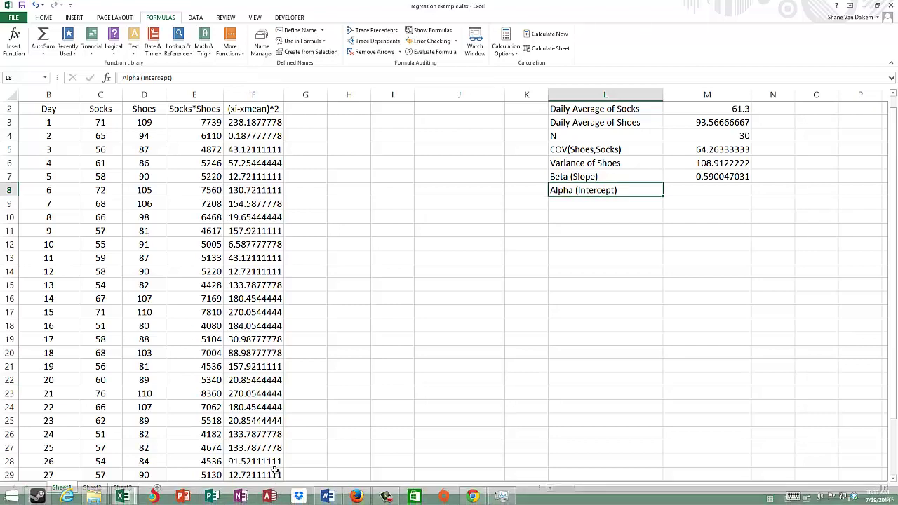
Step: Switch to Regression Equations.docx in Word, review the intercept formula, and return to Excel
left_click(326, 496)
left_click(463, 415)
scroll(463, 414, "up", 5)
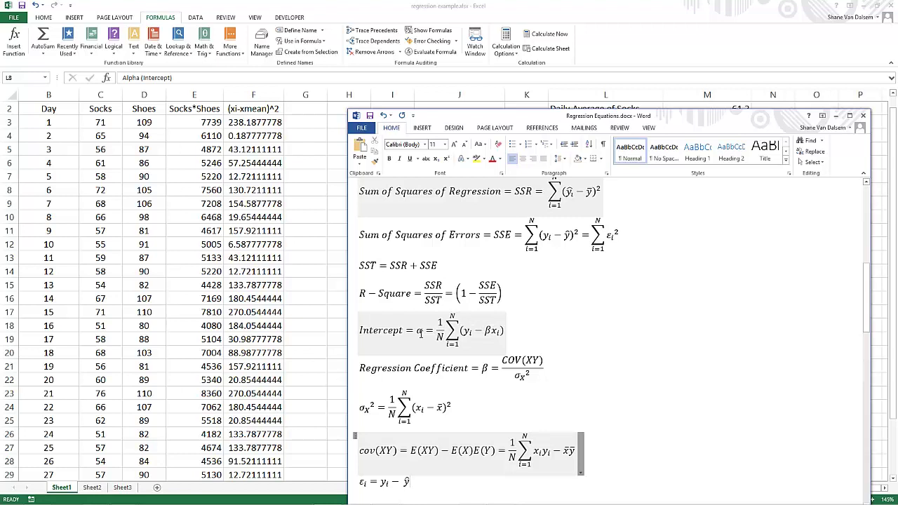
key("alt+Tab")
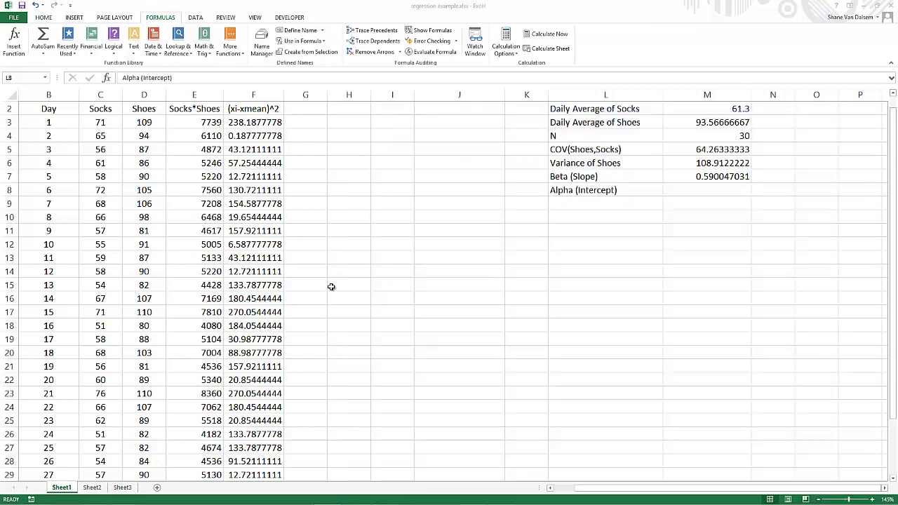
Step: Assign the name beta to cell M7, which holds the slope
left_click(680, 191)
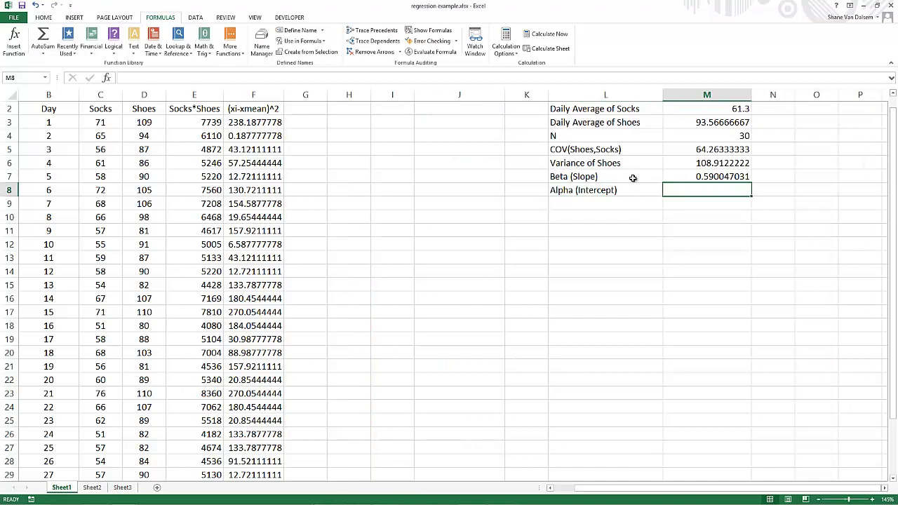
left_click(710, 178)
left_click(29, 79)
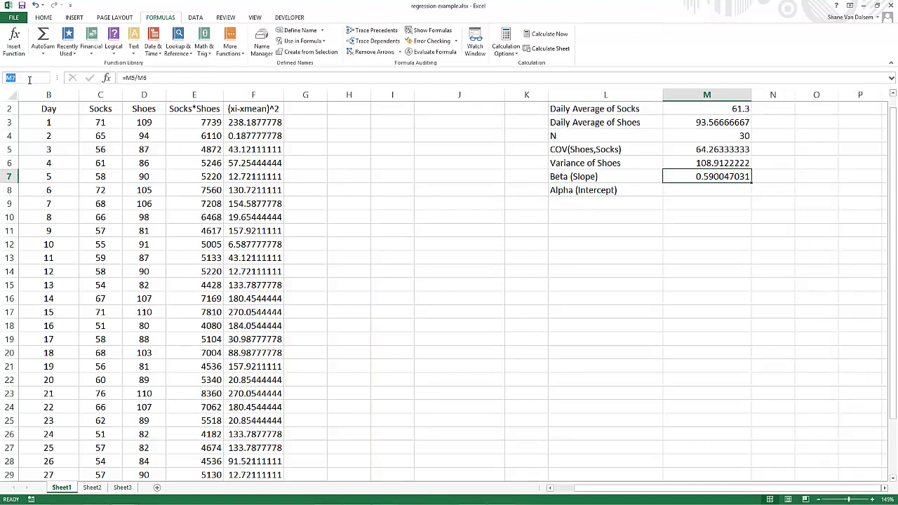
type("beta")
key("Return")
Step: Enter the column heading "(yi-beta(xi))" in cell G2
left_click(306, 104)
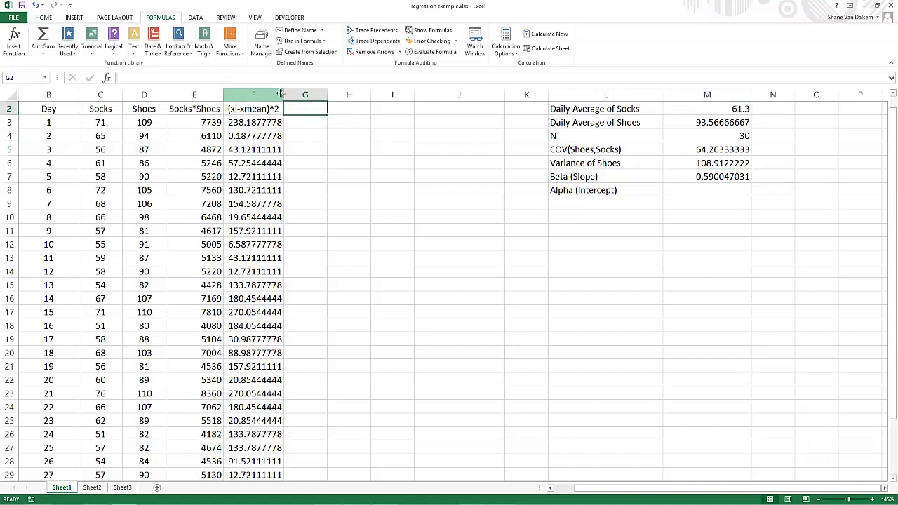
type("(yi-")
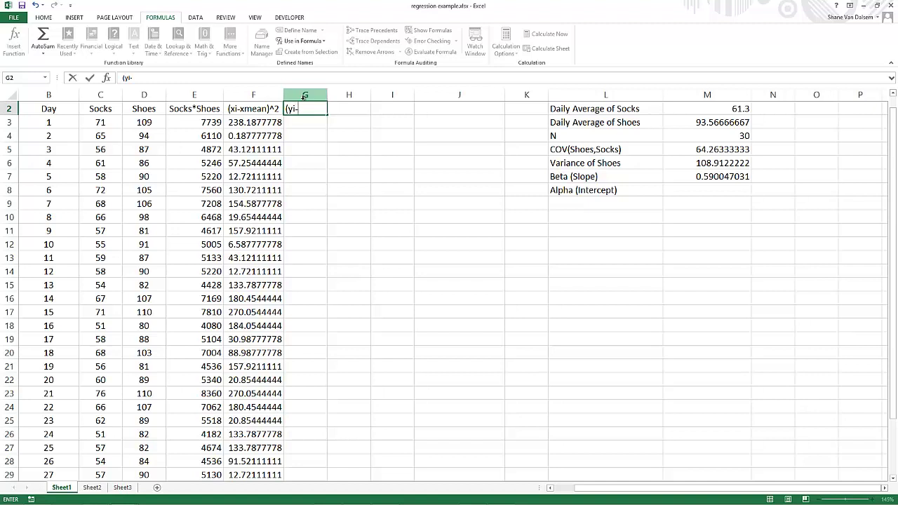
type("beta(xi))")
key("Return")
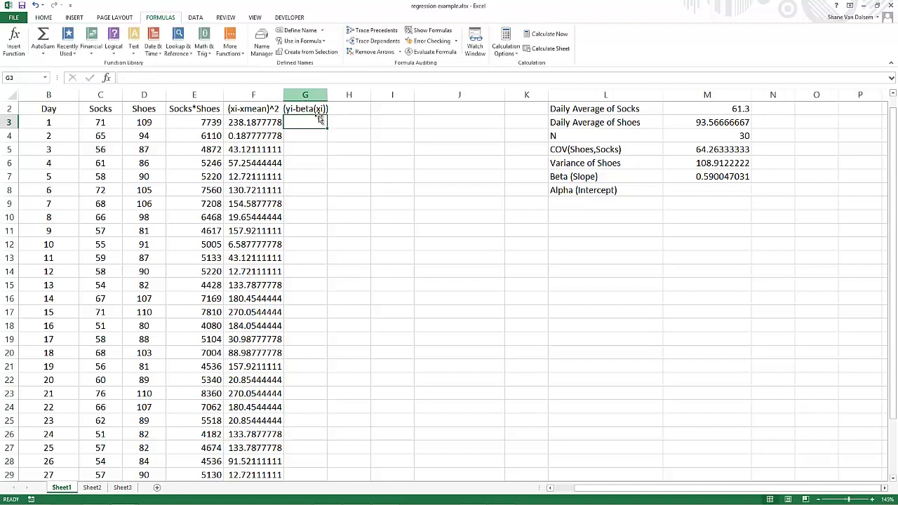
Step: Calculate socks minus beta times shoes with the formula =C3-beta*D3 in cell G3 and fill it down through G32
type("=")
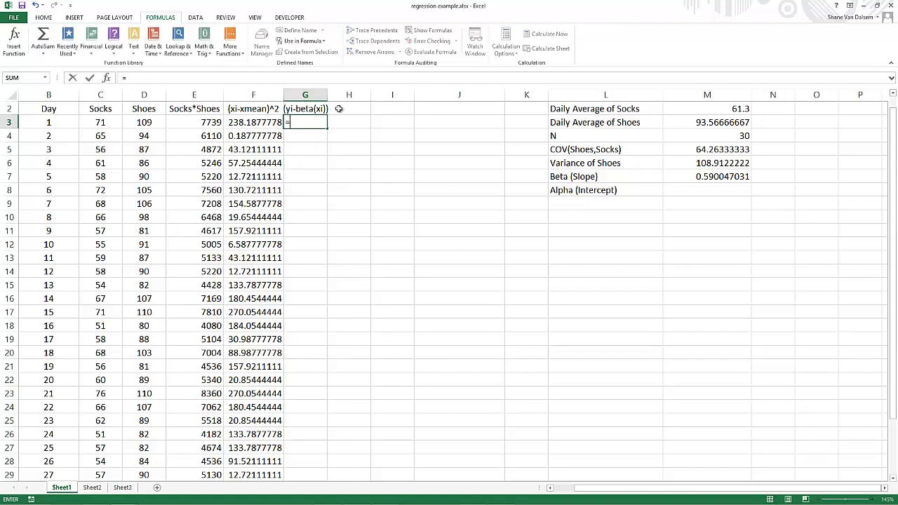
key("Left")
key("Left")
key("Left")
key("Left")
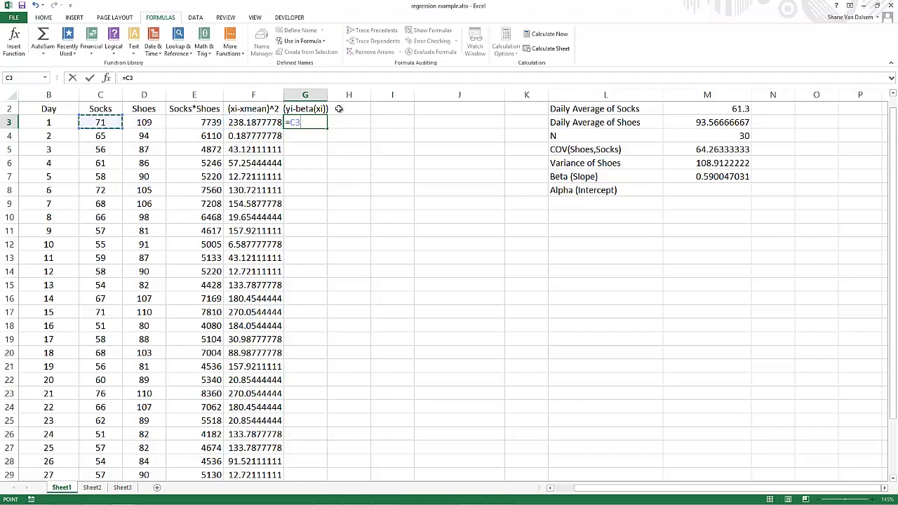
type("-bea")
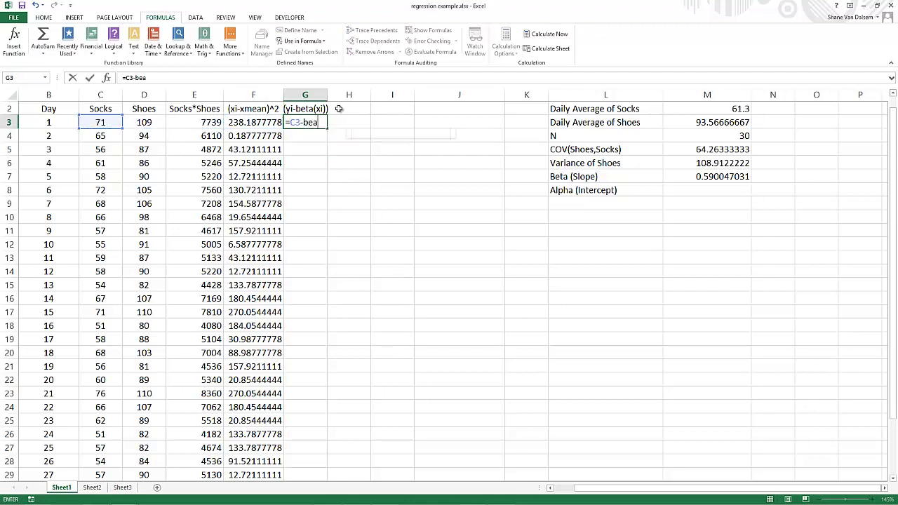
key("BackSpace")
type("ta(")
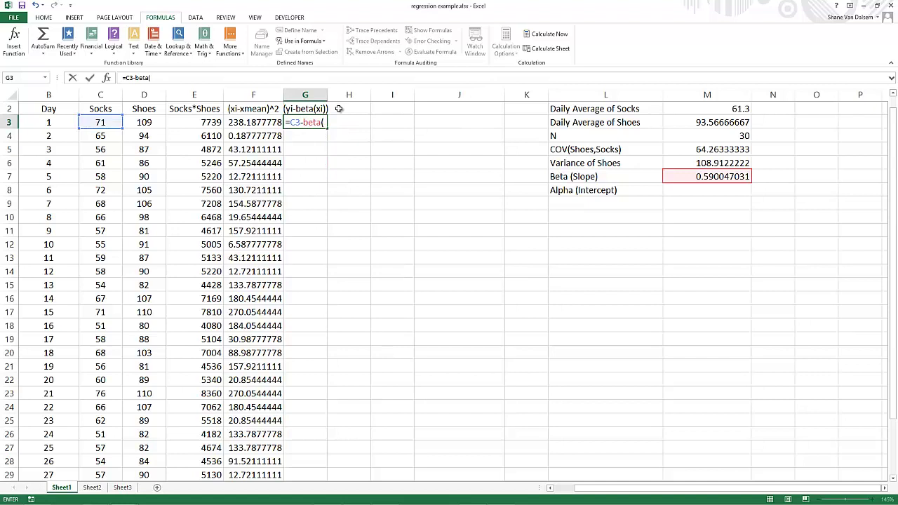
key("BackSpace")
type("*")
left_click(135, 122)
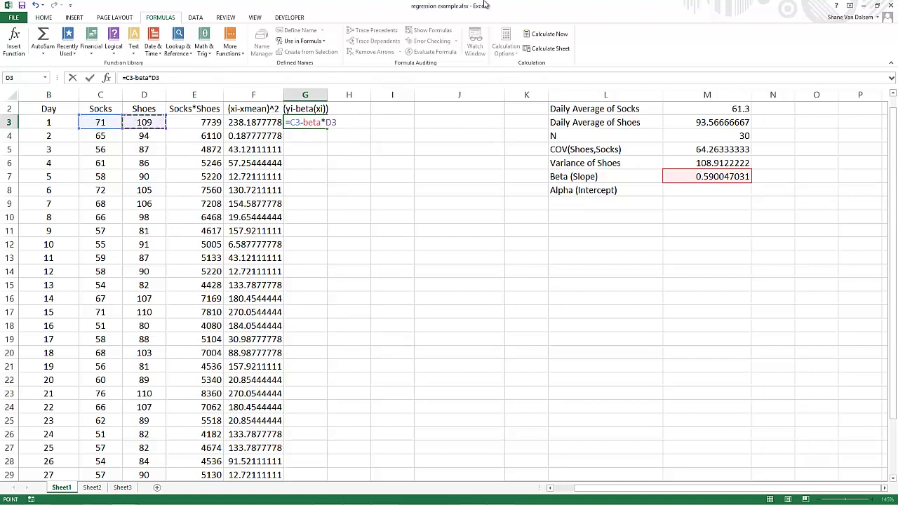
key("ctrl+Return")
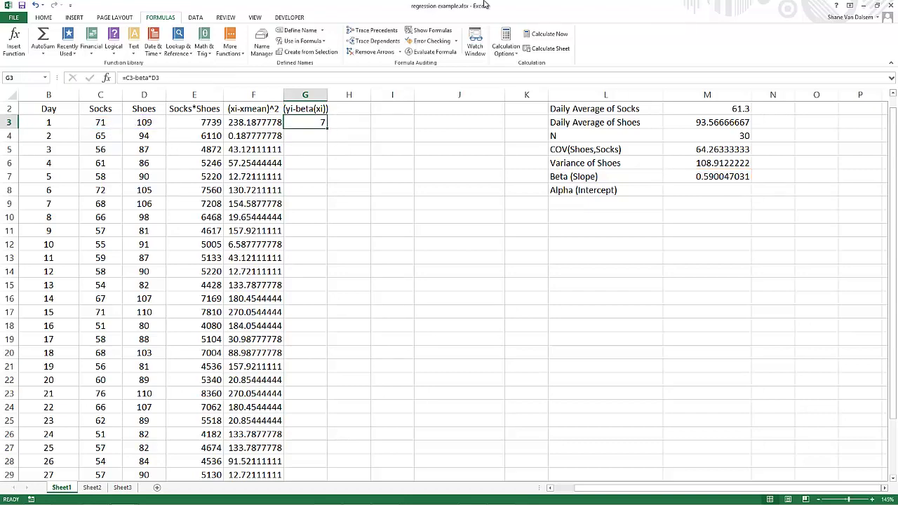
left_click_drag(327, 127, 298, 452)
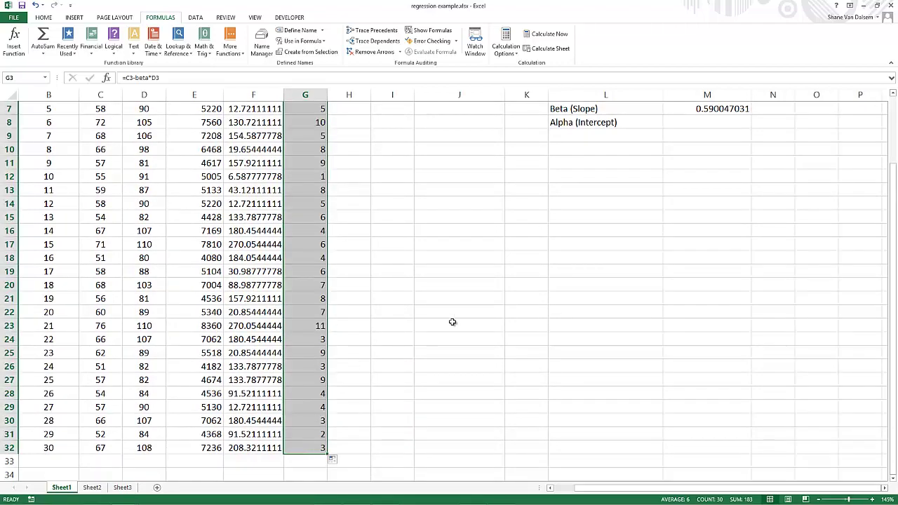
Step: Calculate the intercept in cell M8, next to the Alpha (Intercept) label, with the formula =1/obs*SUM(G3:G32)
scroll(452, 322, "up", 2)
mouse_move(414, 491)
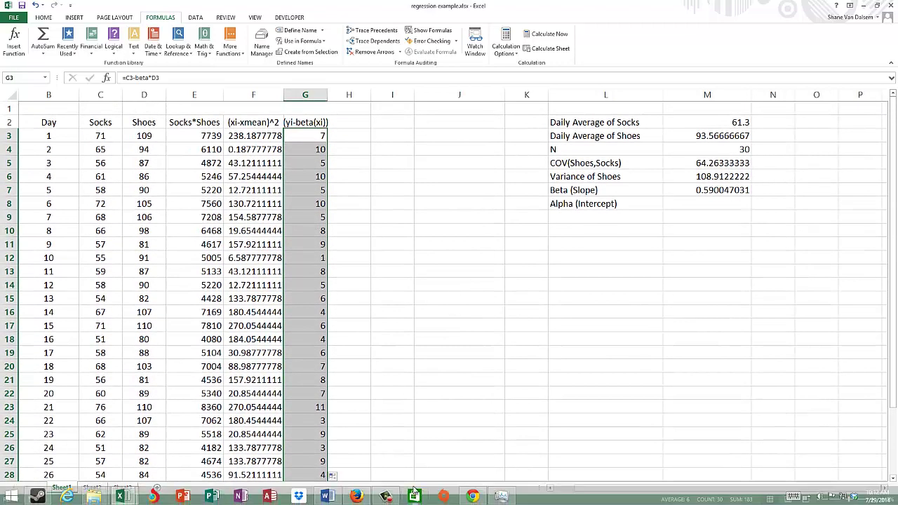
left_click(689, 202)
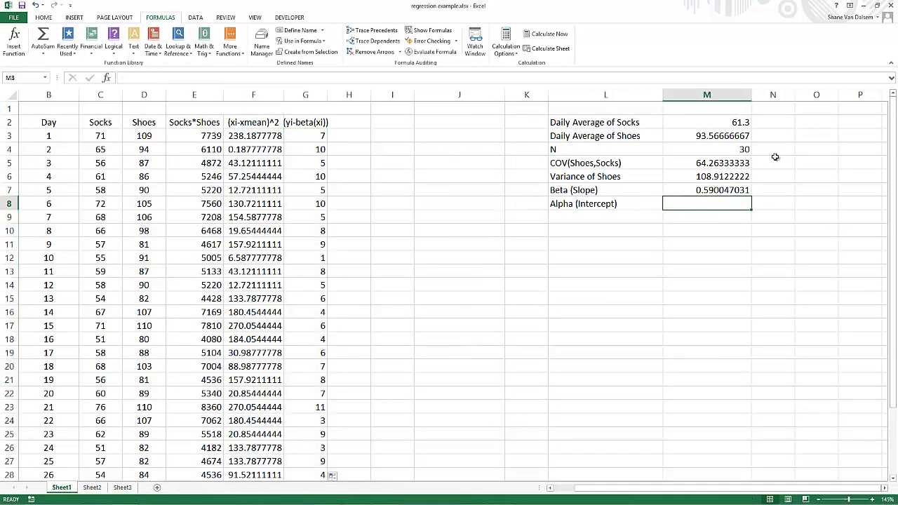
type("=1/")
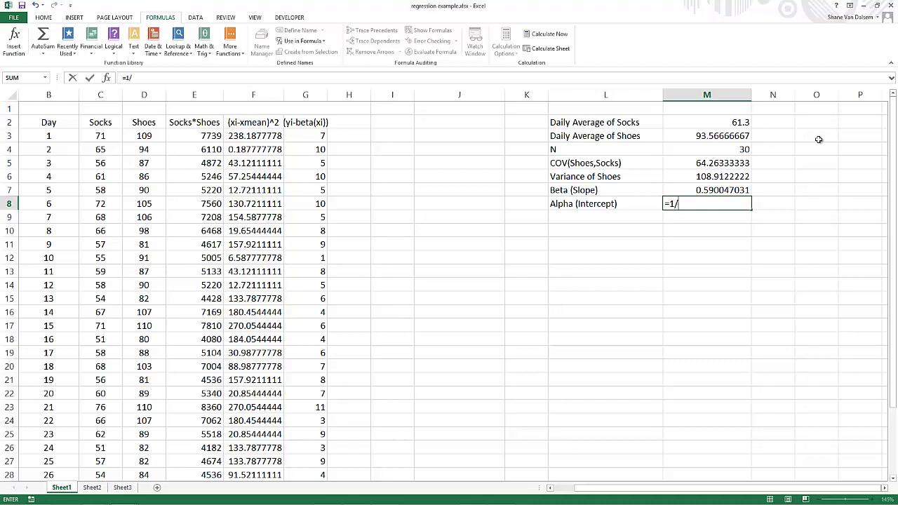
type("obs*")
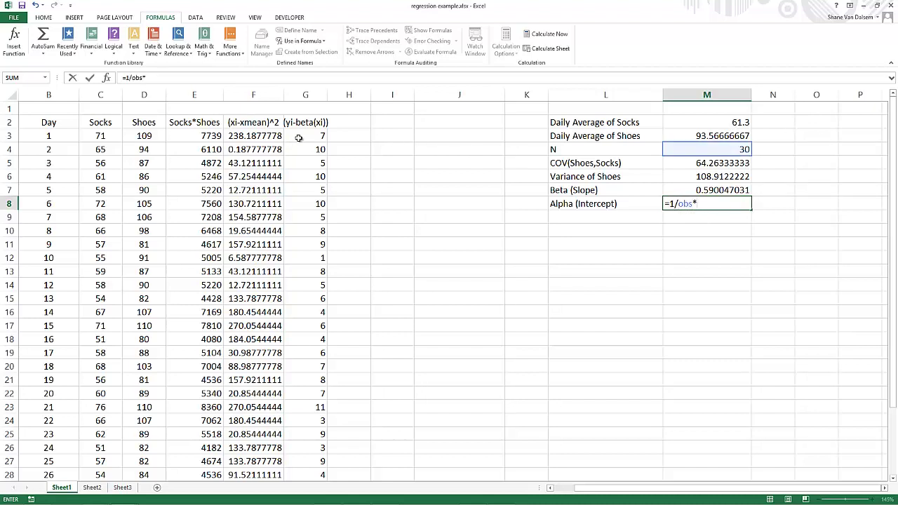
type("sum(")
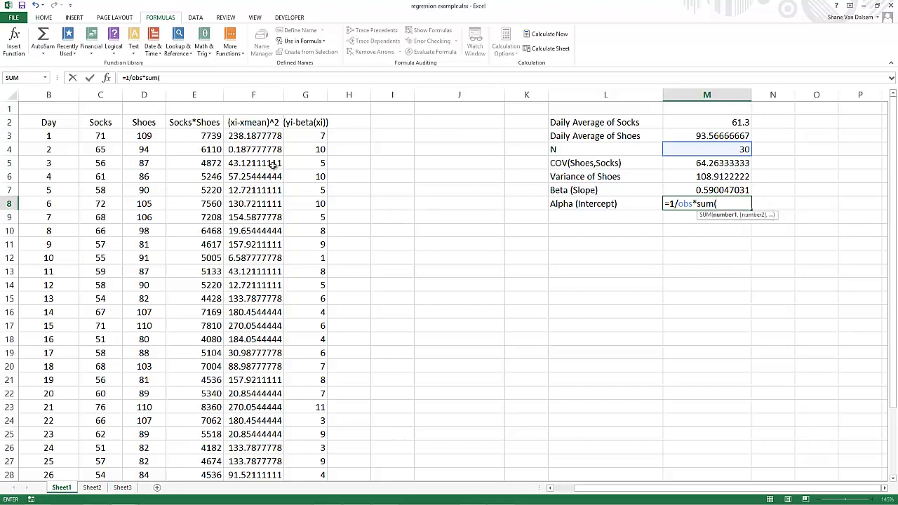
left_click_drag(315, 139, 320, 457)
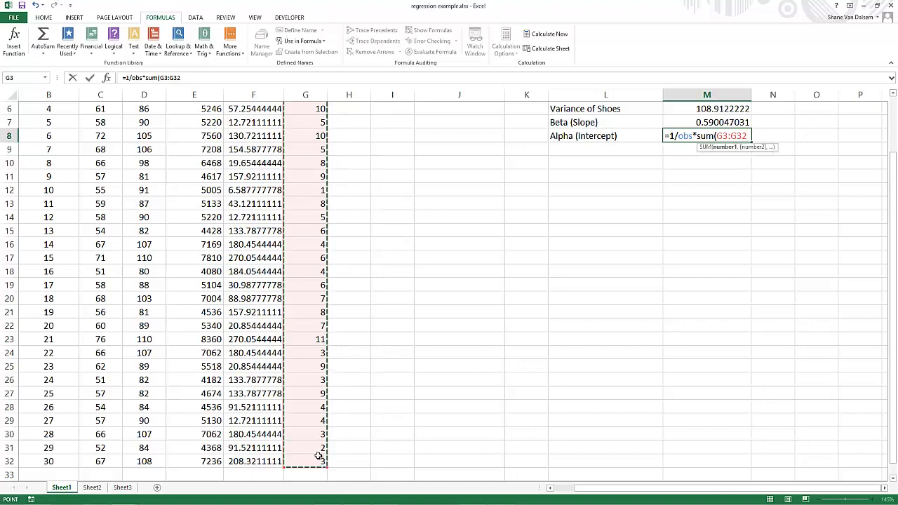
type(")")
key("ctrl+Return")
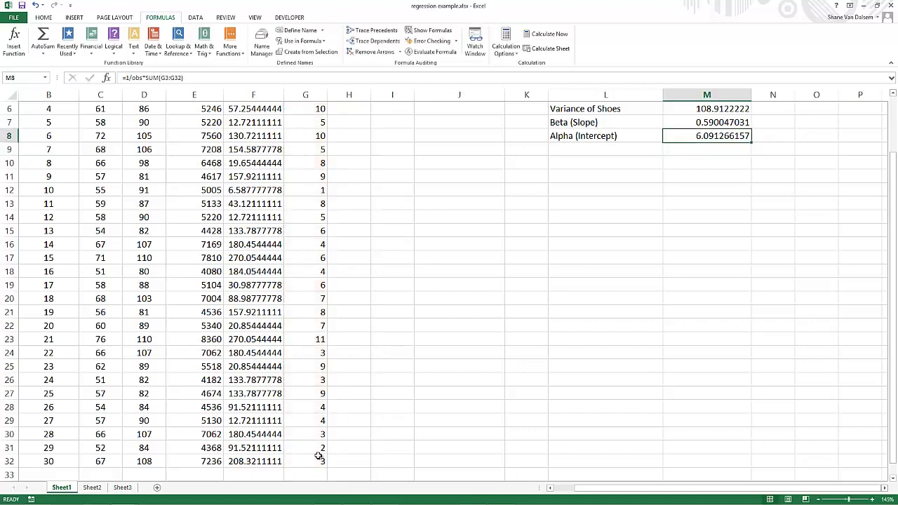
Step: Assign the name alpha to cell M8, which holds the intercept
key("Up")
key("Up")
scroll(319, 457, "up", 1)
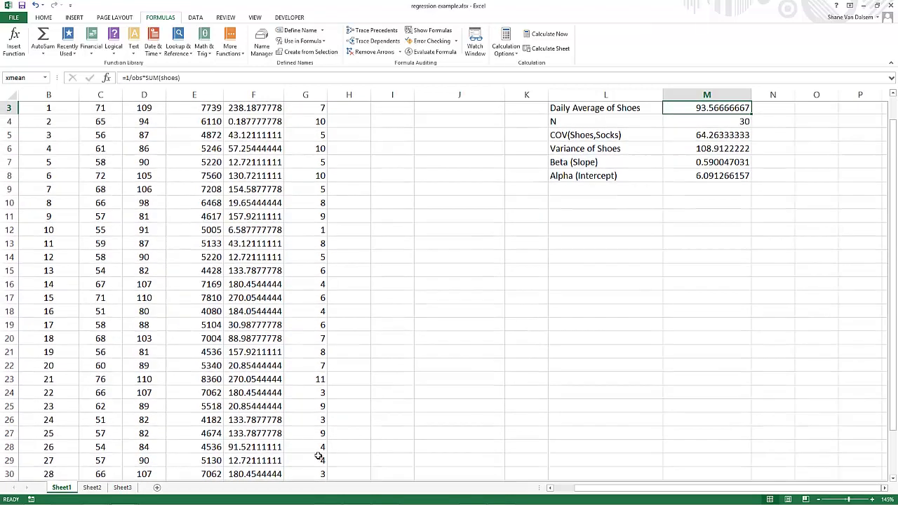
key("Down")
key("Down")
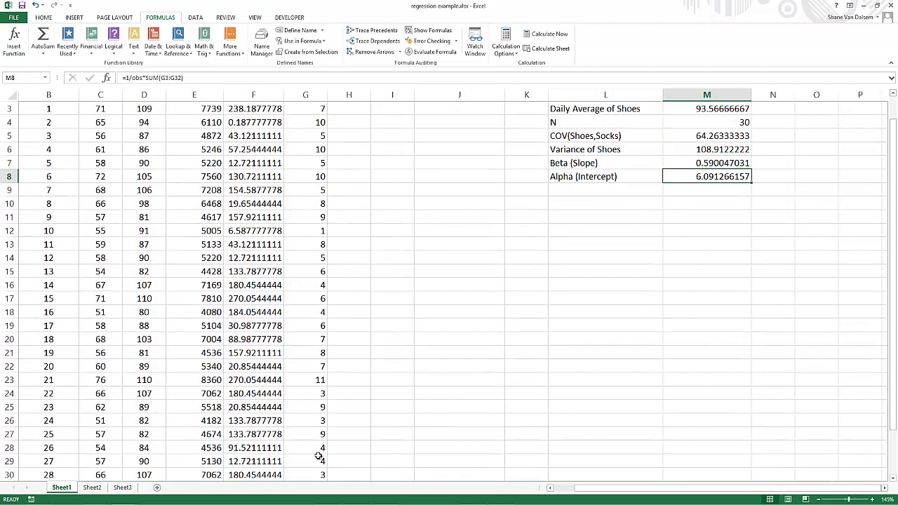
key("Up")
key("Down")
key("Left")
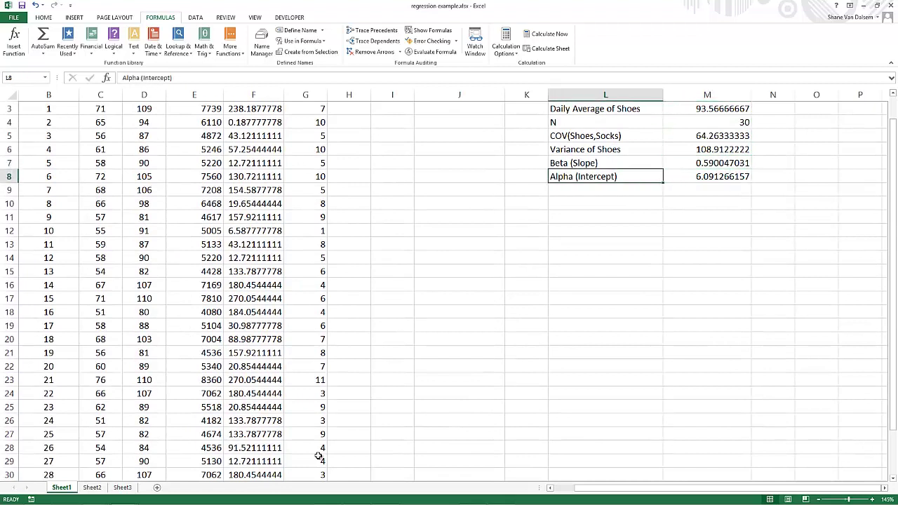
key("Right")
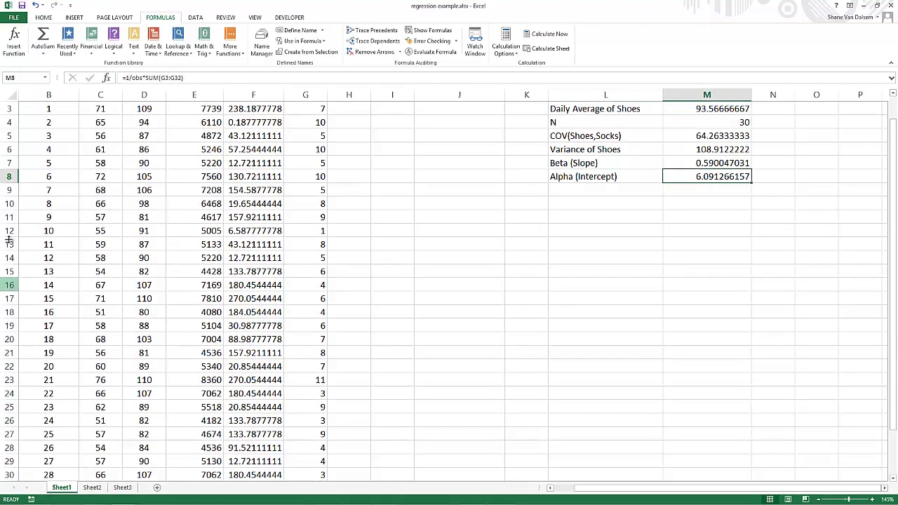
left_click(11, 77)
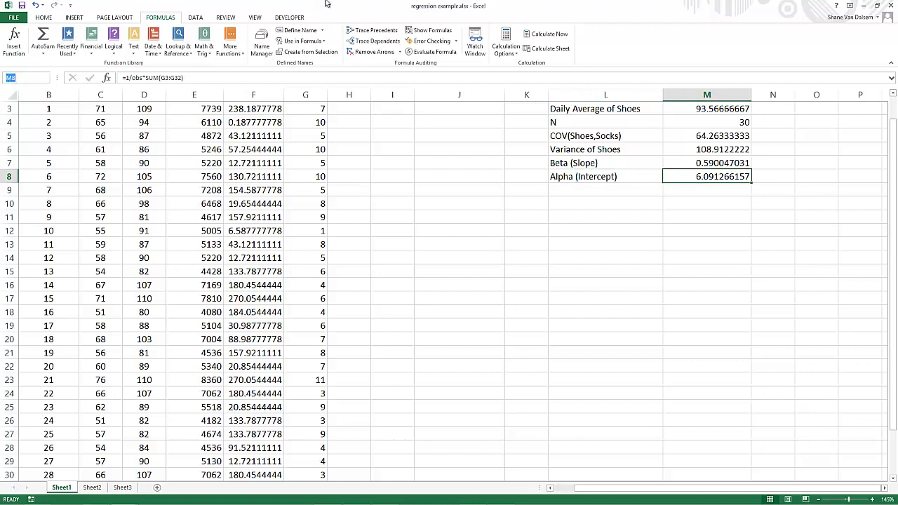
type("alpha")
key("Return")
Step: Switch to Regression Equations.docx in Word, review the formulas for dependent variable variance and total sum of squares, and return to Excel
left_click(698, 166)
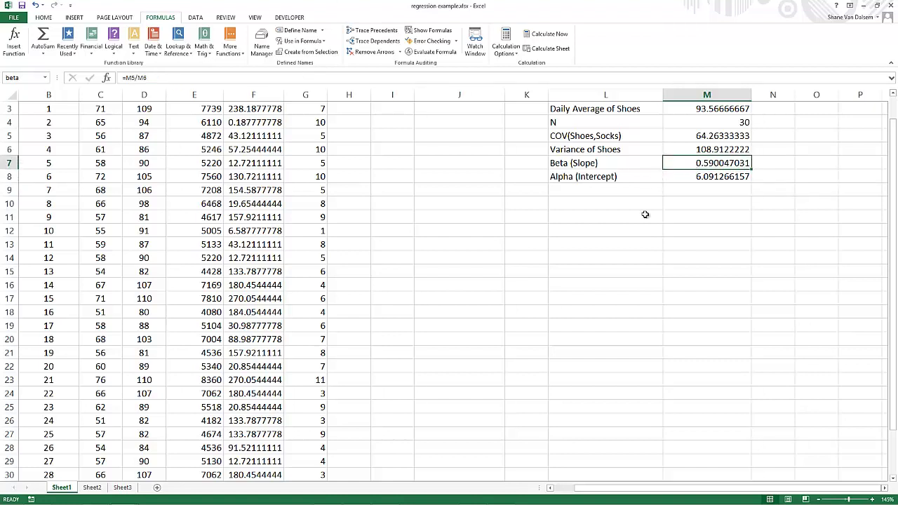
left_click(605, 193)
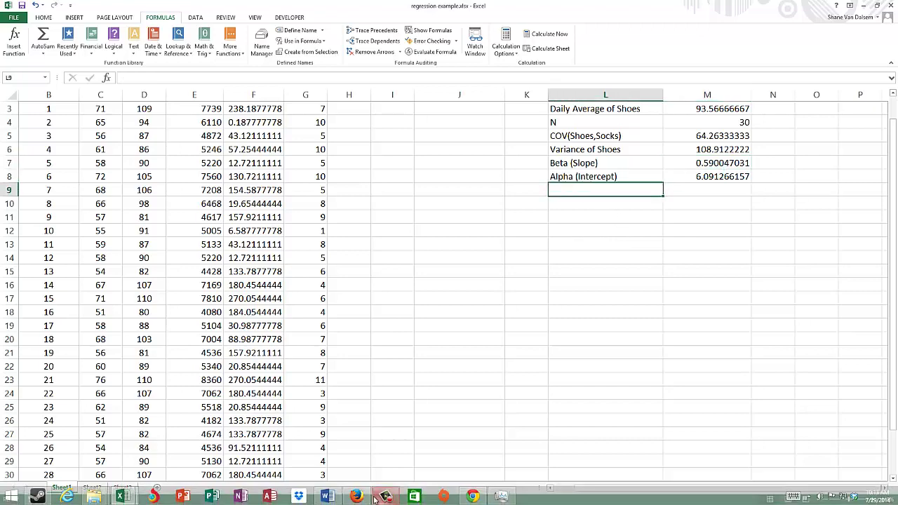
left_click(327, 498)
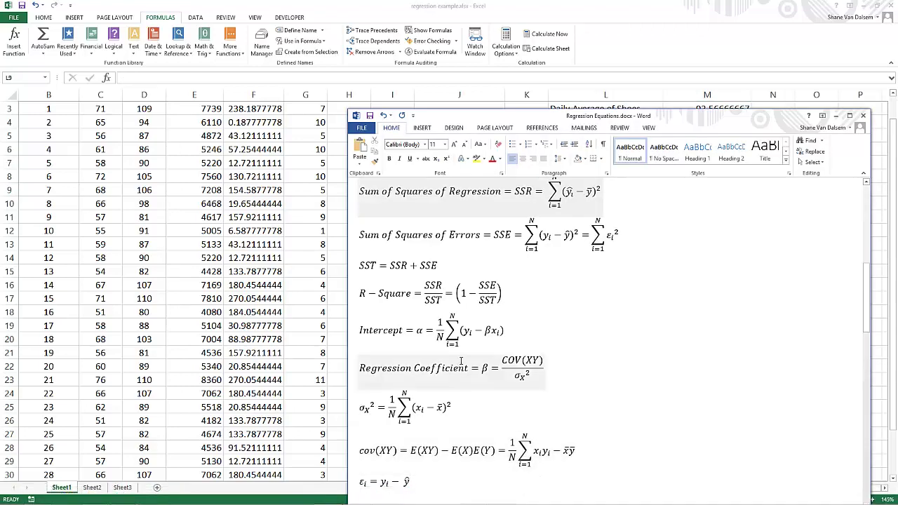
scroll(463, 365, "up", 4)
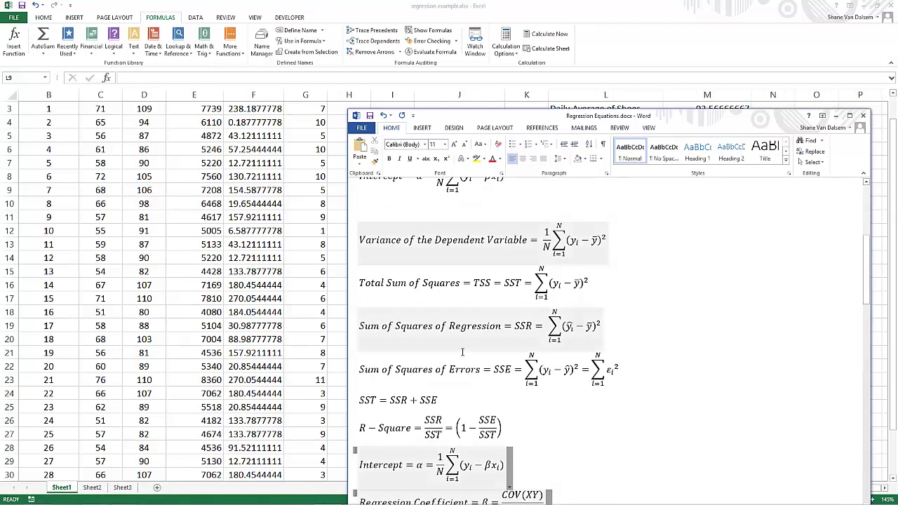
scroll(459, 349, "down", 6)
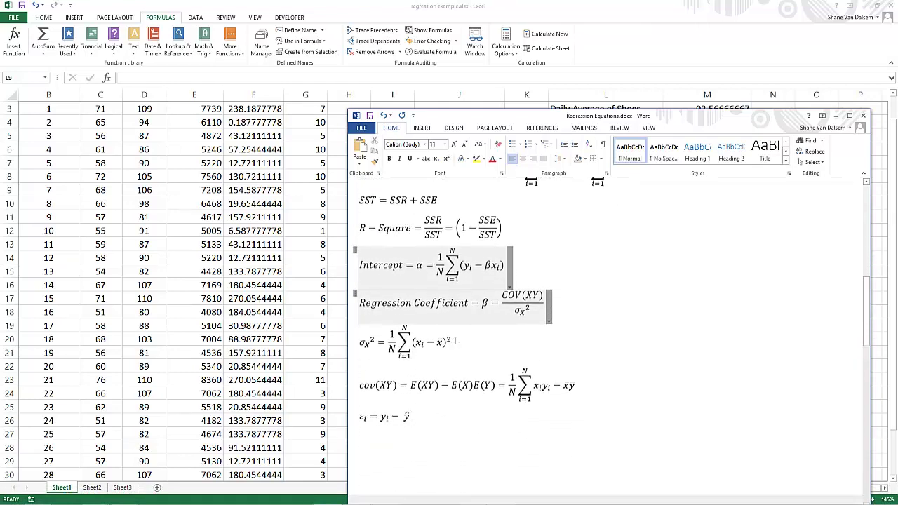
scroll(455, 341, "up", 10)
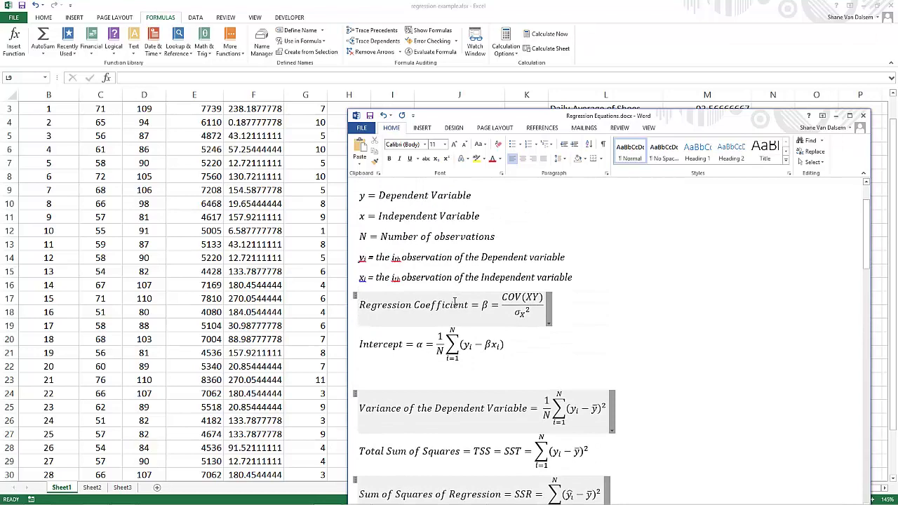
scroll(455, 301, "down", 3)
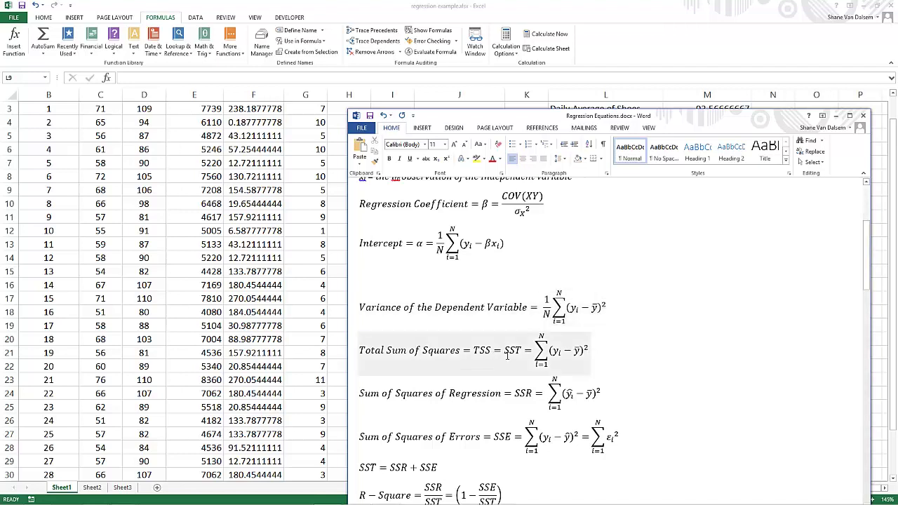
scroll(588, 344, "down", 2)
left_click(519, 284)
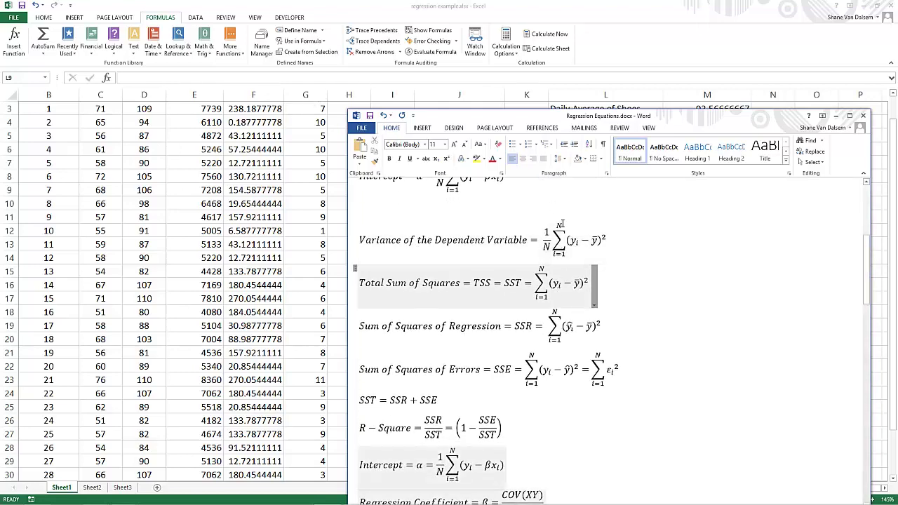
left_click(564, 223)
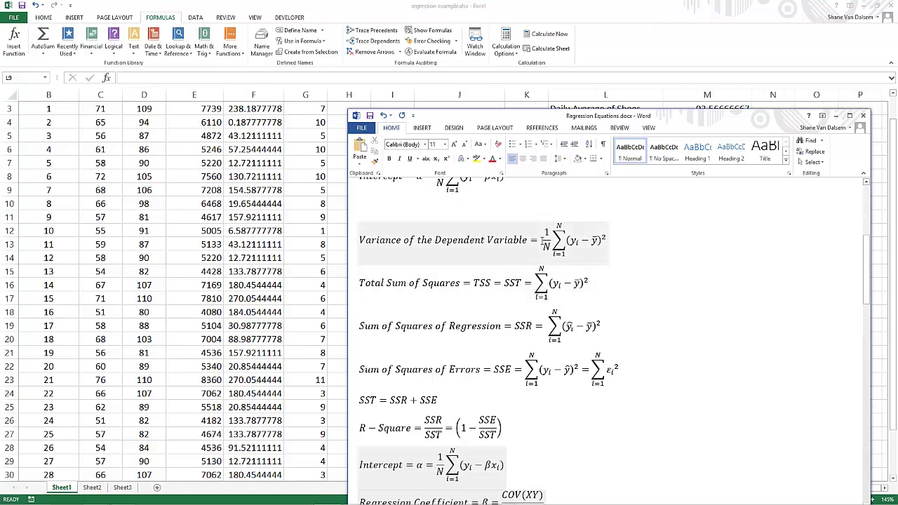
key("alt+Tab")
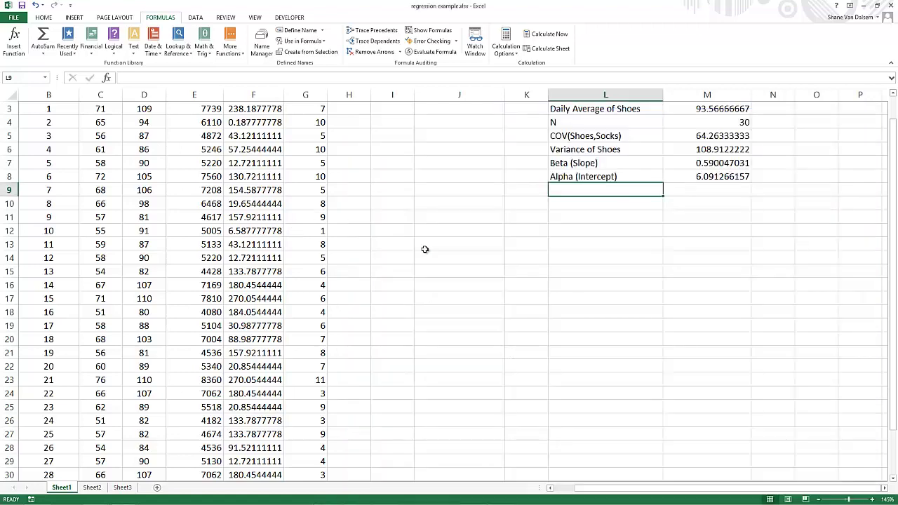
Step: Enter the column heading "(yi-ymean)^2" in cell H2 and fit the widths of columns G and H to their contents
scroll(428, 232, "up", 1)
left_click(352, 124)
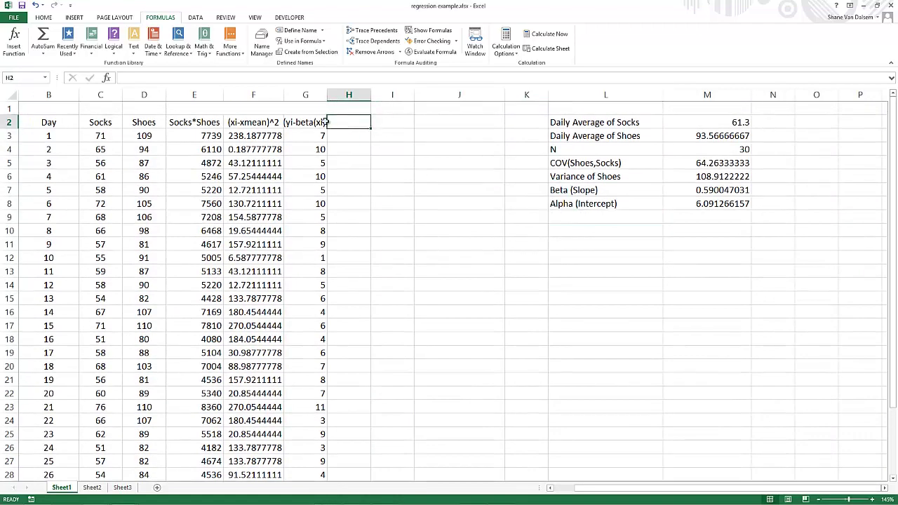
double_click(327, 94)
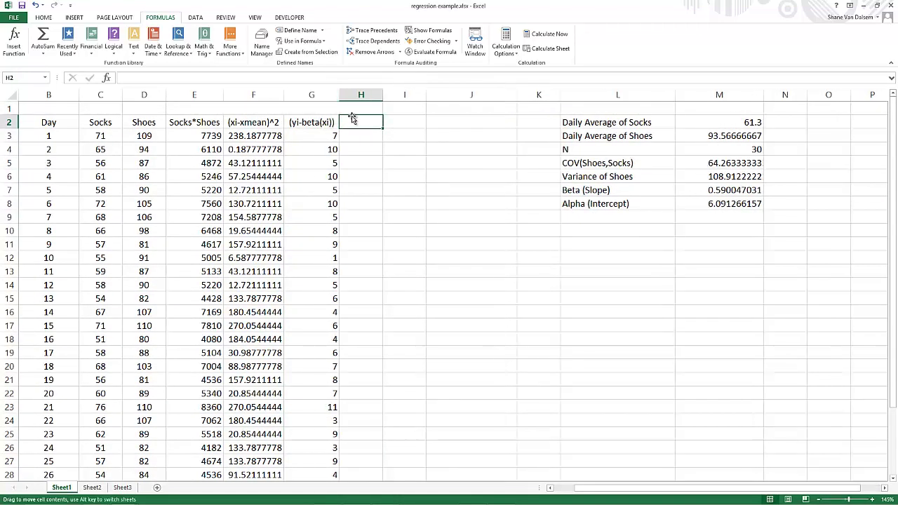
type("(")
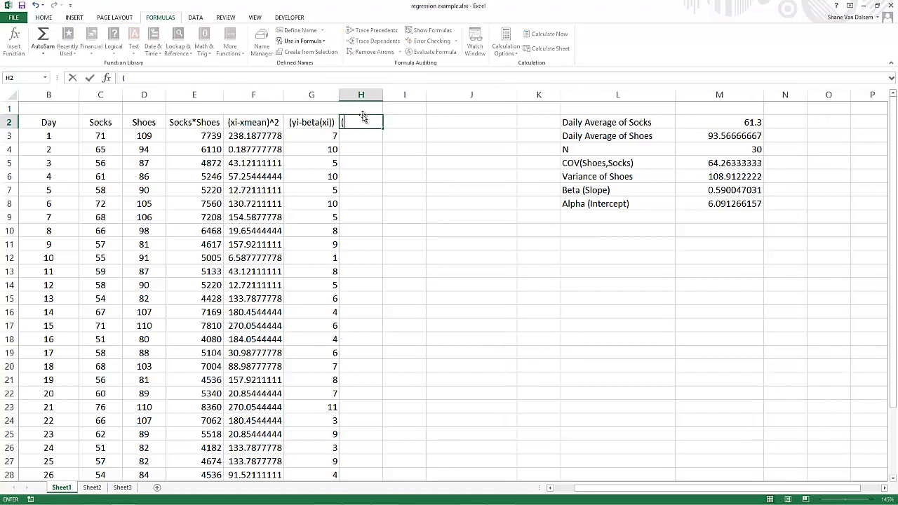
type("yi-y")
type("meanb")
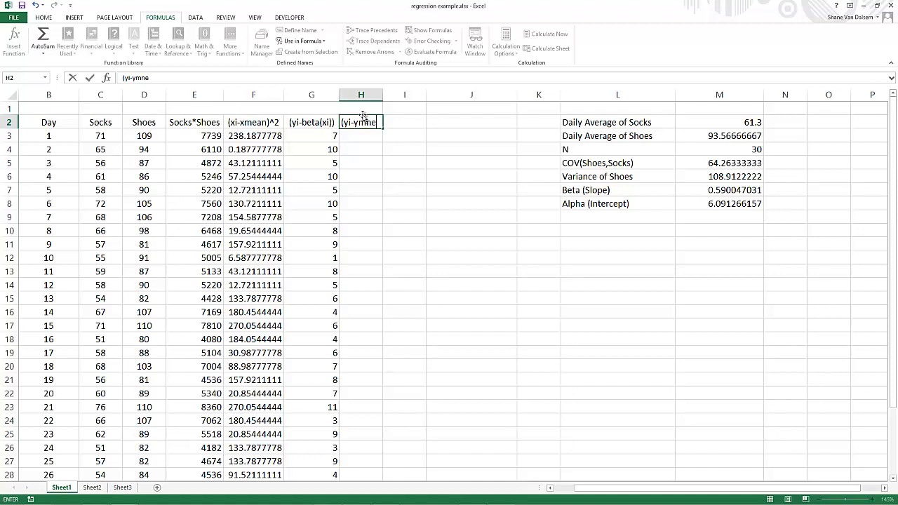
key("BackSpace")
type(")^2")
key("Return")
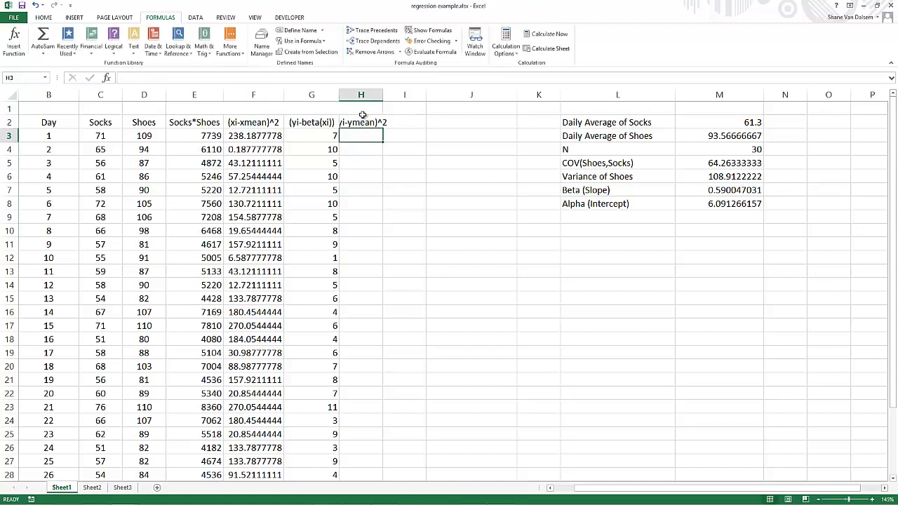
double_click(383, 97)
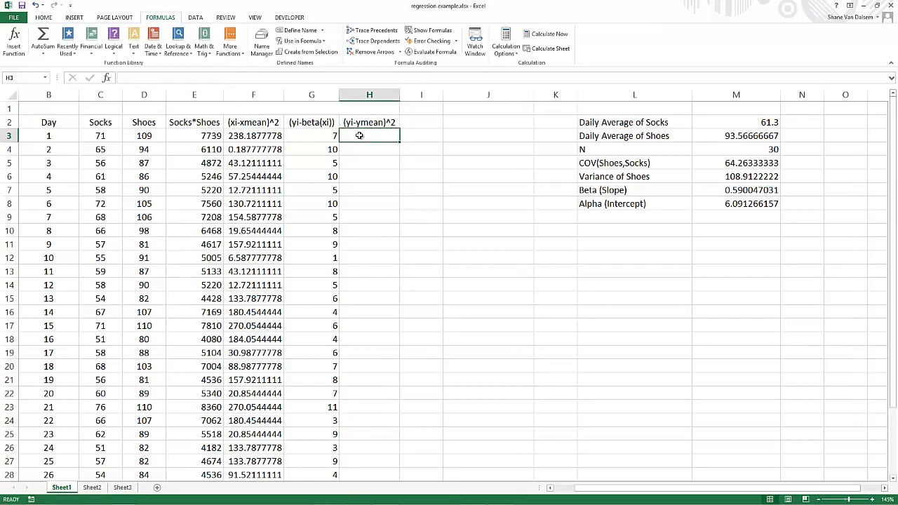
Step: Calculate the squared deviation of socks from their mean with =(C3-ymean)^2 in cell H3 and fill it down through H32
type("=")
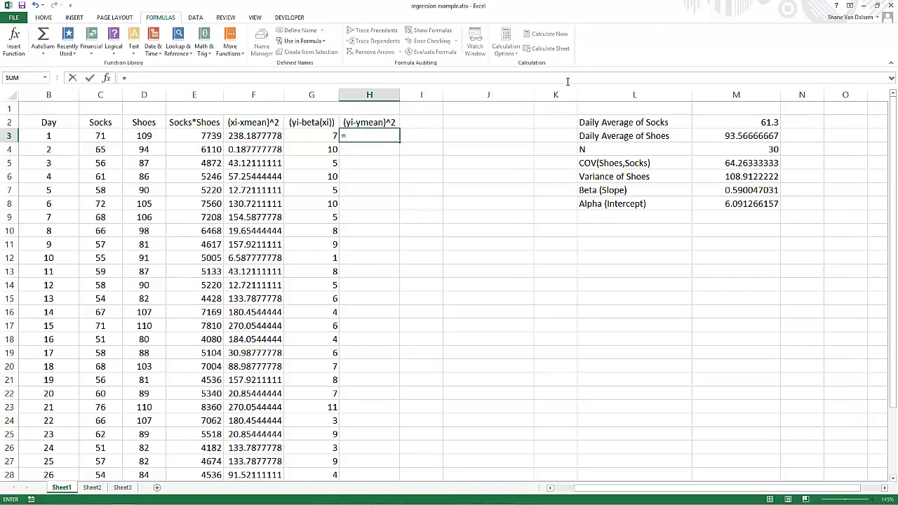
type("(")
key("Left")
key("Left")
key("Left")
key("Left")
key("Left")
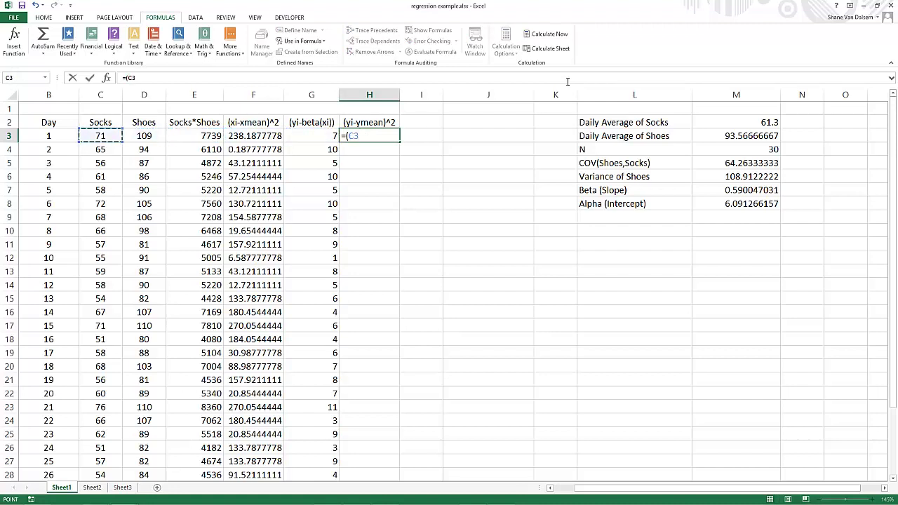
type("-ym")
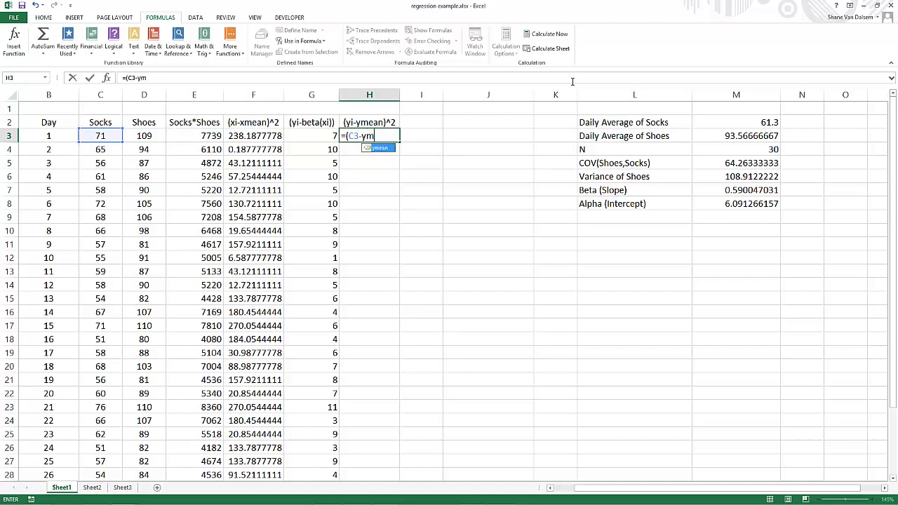
type("ean)^2")
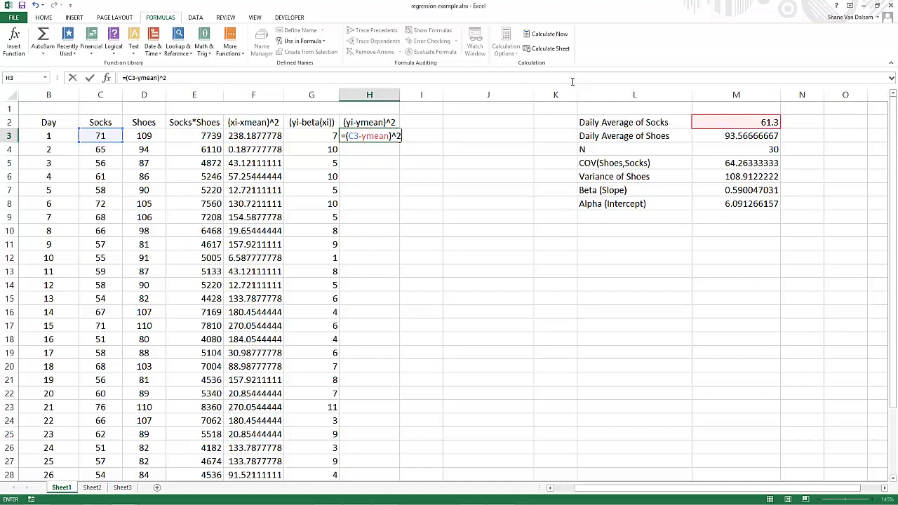
key("ctrl+Return")
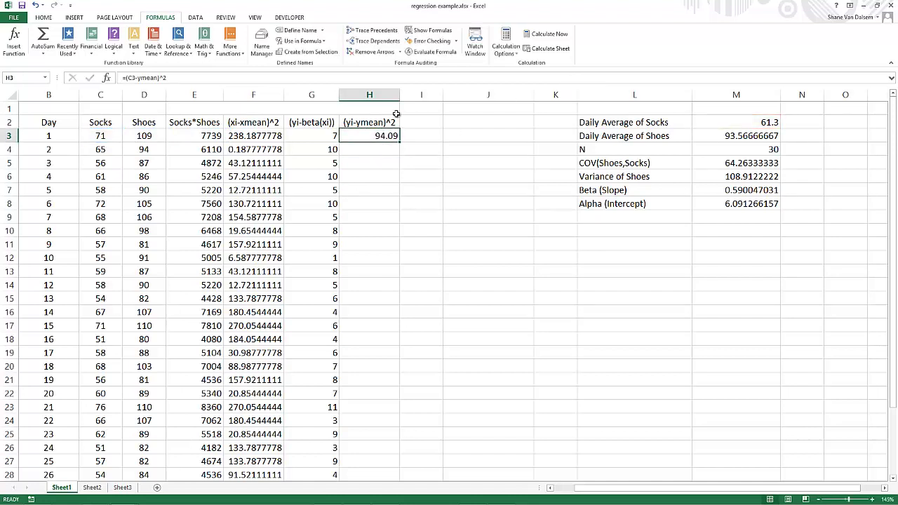
left_click_drag(400, 143, 390, 452)
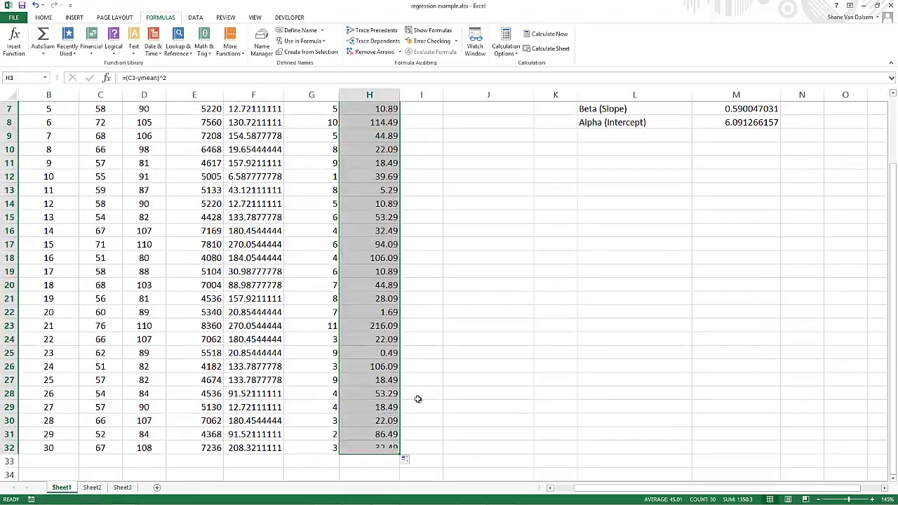
scroll(456, 325, "up", 2)
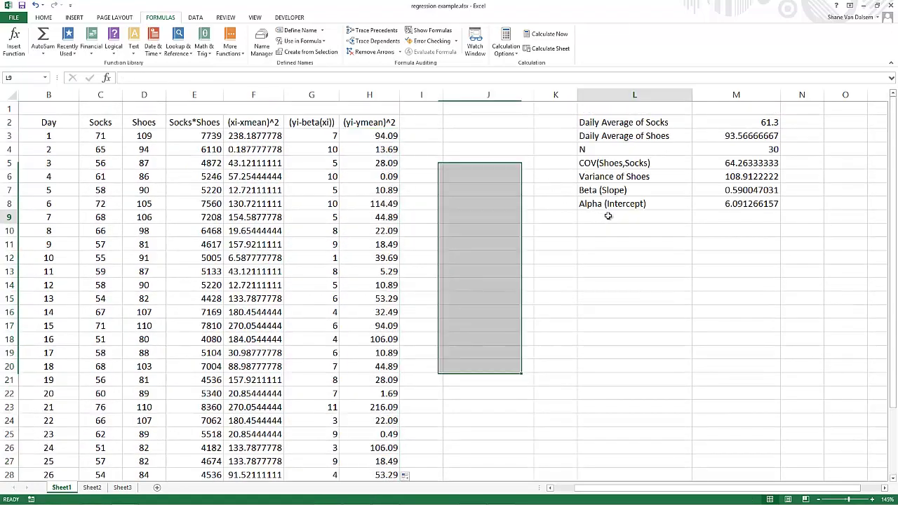
Step: Enter the label SST in cell L9 and total the squared deviations with =SUM(H3:H32) in cell M9
left_click(618, 217)
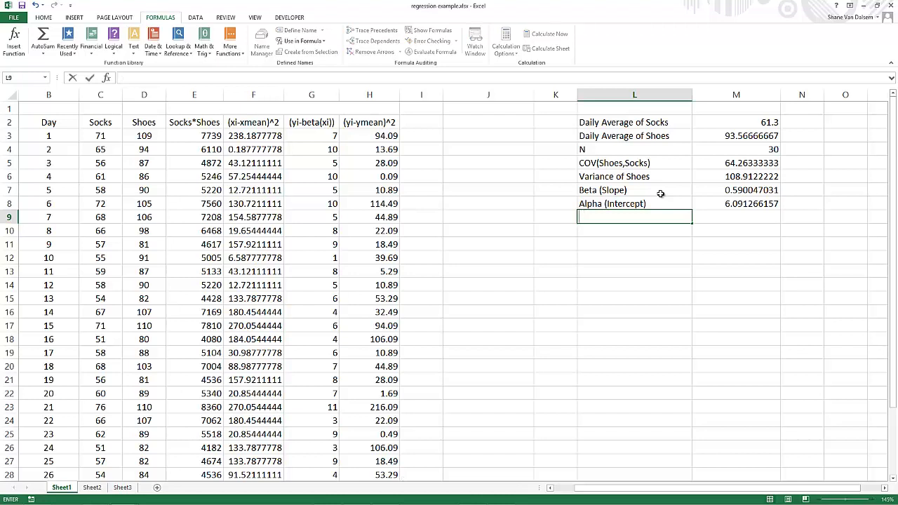
type("SST")
key("Tab")
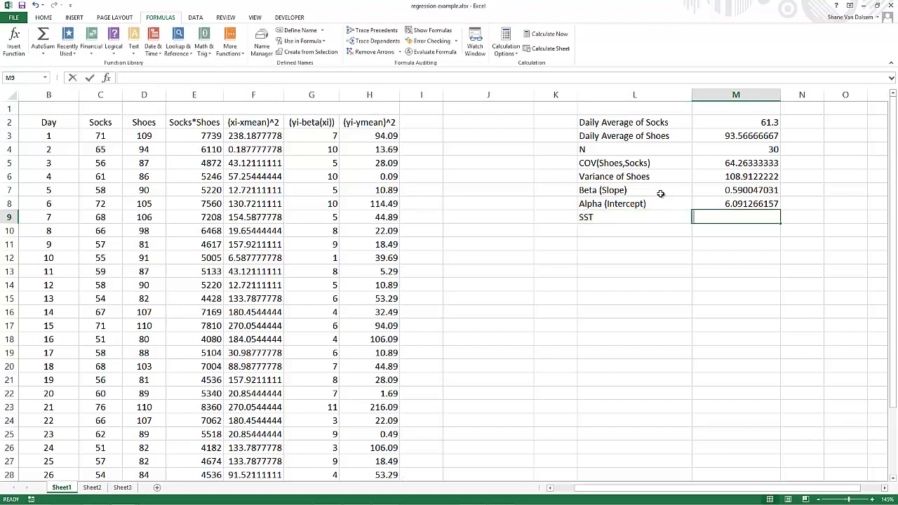
type("=sum(")
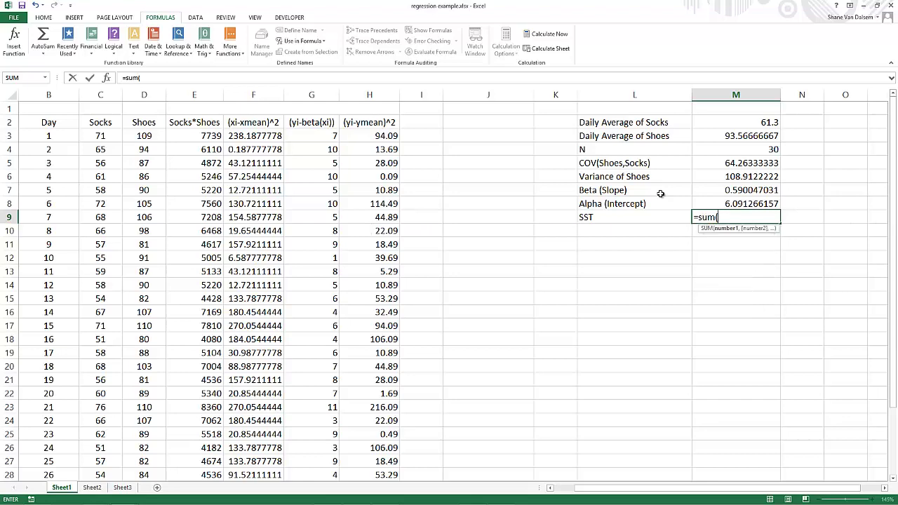
left_click_drag(360, 140, 373, 464)
type(")")
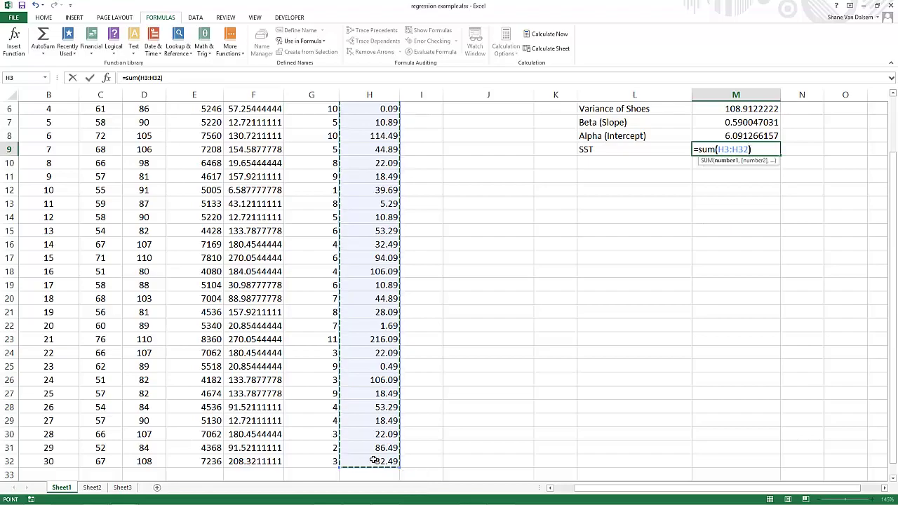
key("Return")
key("Up")
key("Up")
key("Up")
key("Down")
key("Down")
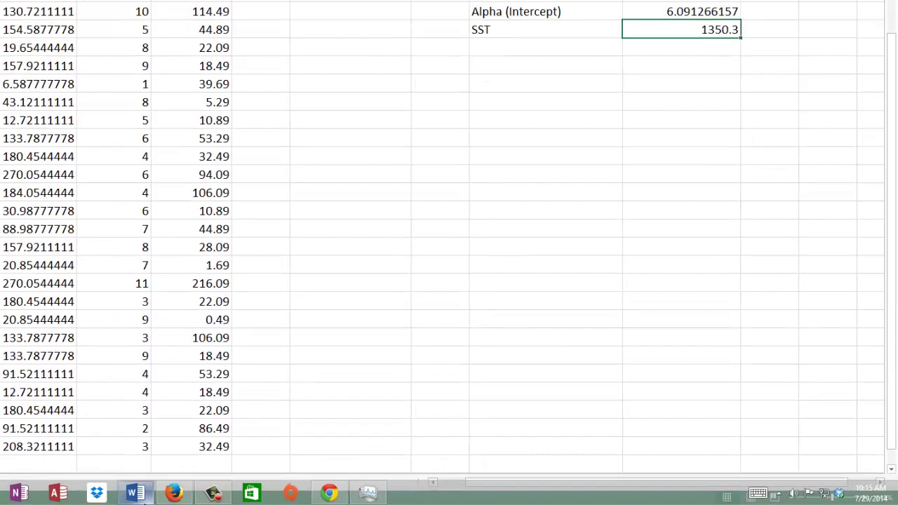
Step: Check the sums of squares formulas in Regression Equations.docx in Word, return to Excel, and enter the label SSR in cell L10
left_click(137, 494)
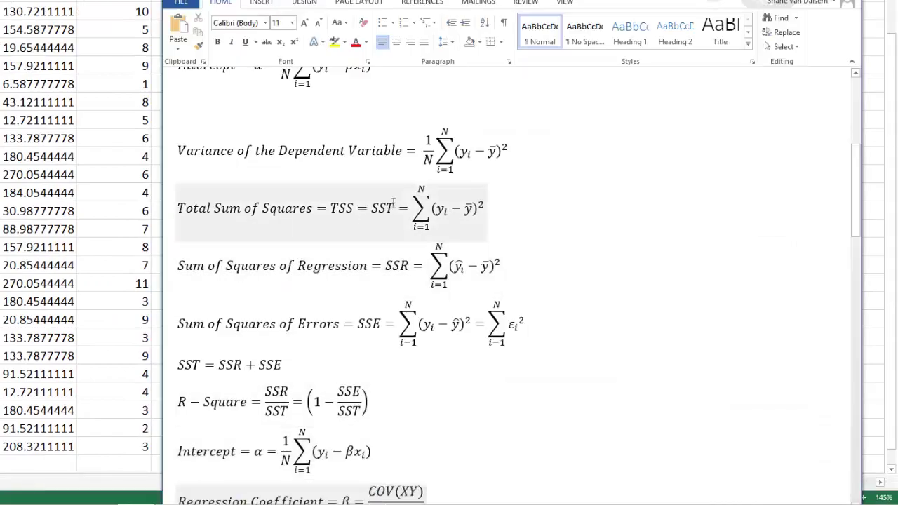
key("alt+Tab")
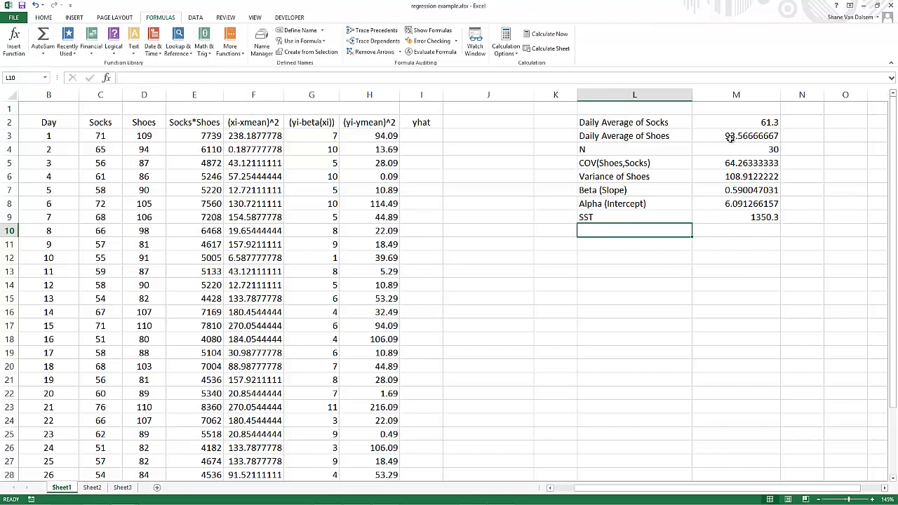
type("SSR")
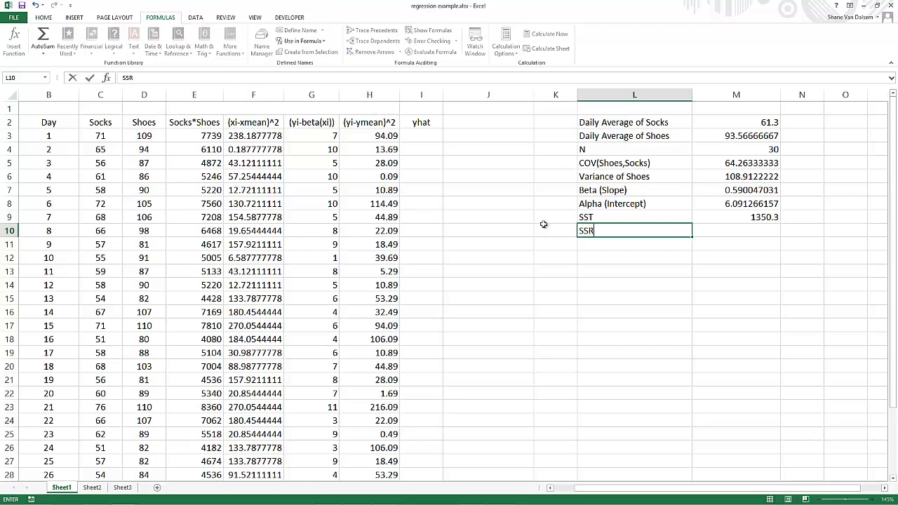
Step: Switch to Regression Equations.docx in Word, review the SSR formula and the equation for the predicted y value, and return to Excel
mouse_move(406, 500)
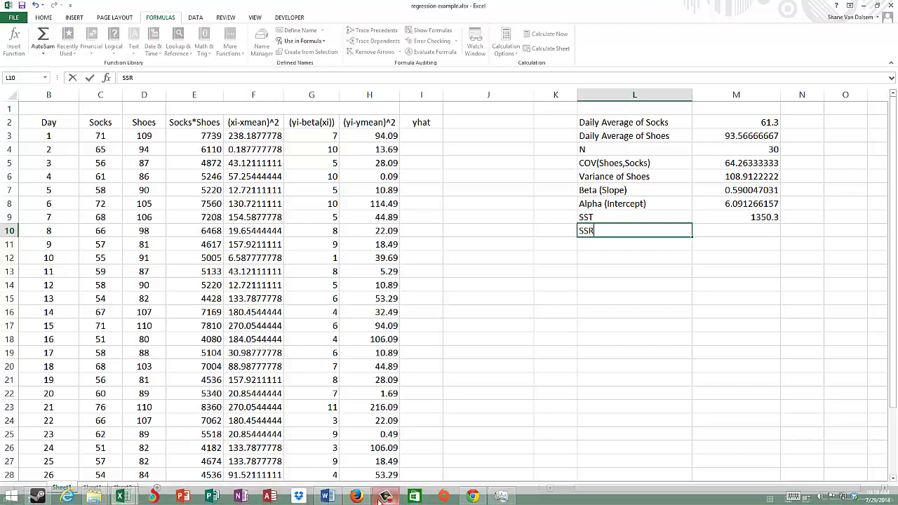
left_click(327, 497)
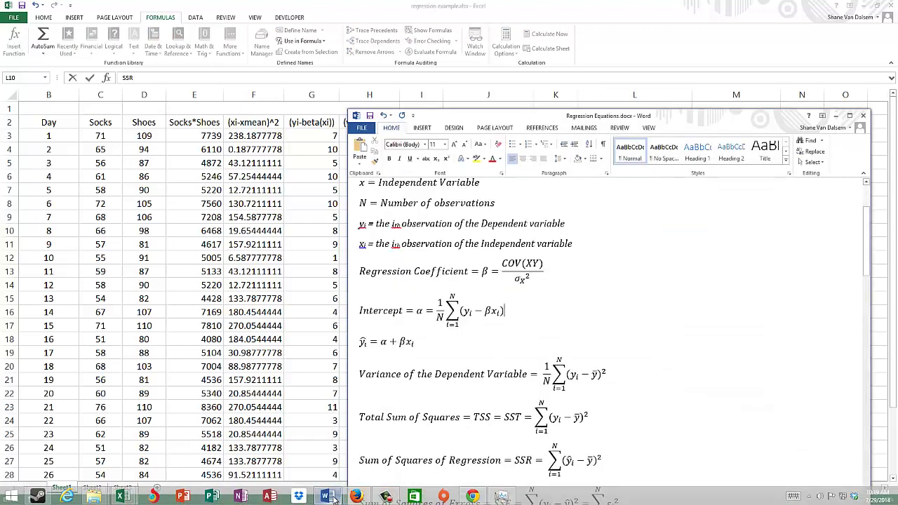
left_click(463, 376)
scroll(479, 287, "down", 3)
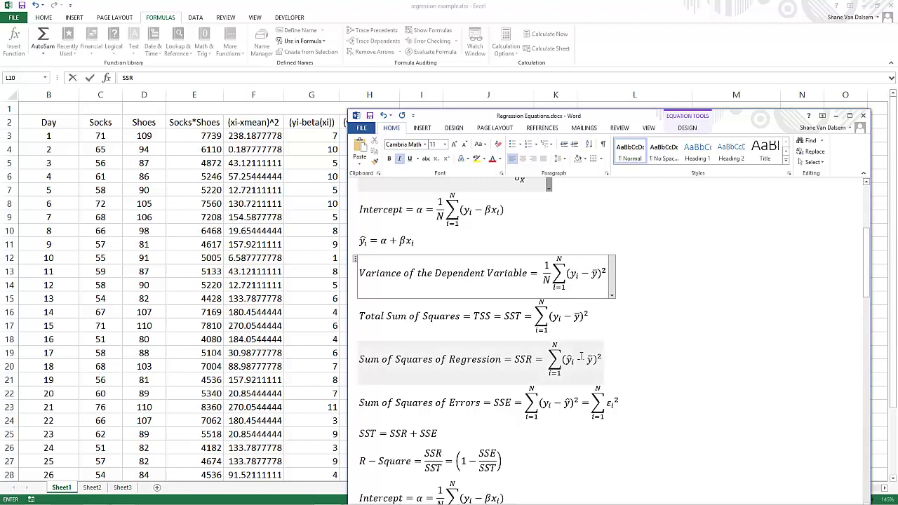
left_click_drag(574, 358, 566, 358)
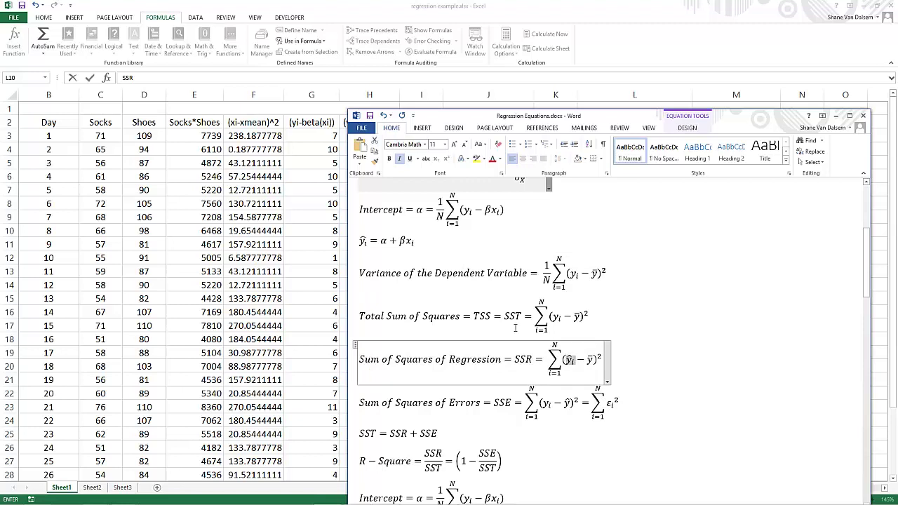
left_click(418, 260)
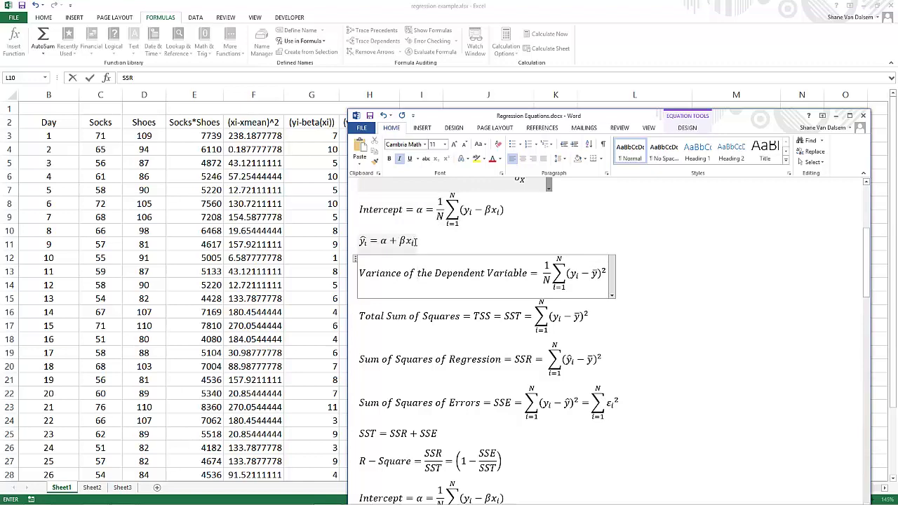
key("alt+Tab")
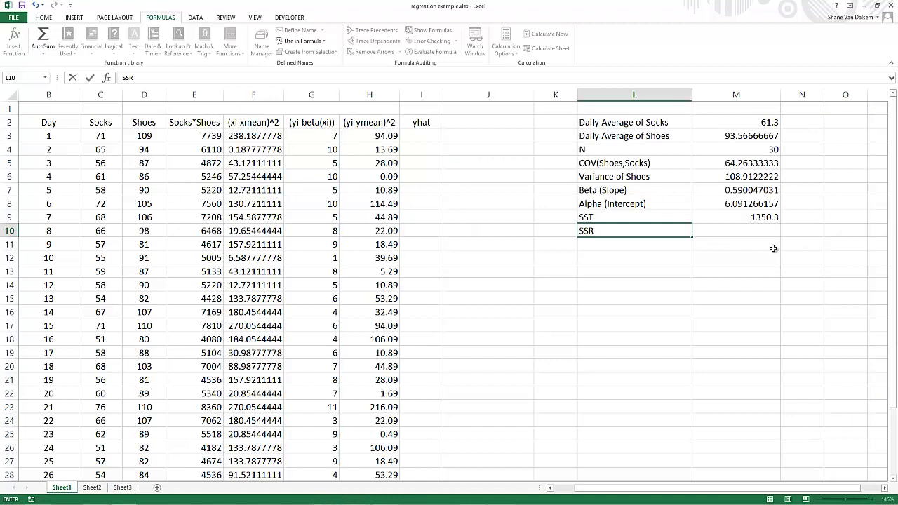
Step: Inspect the slope and intercept cells, M7 and M8, that feed the predicted value equation
left_click(773, 249)
left_click(719, 193)
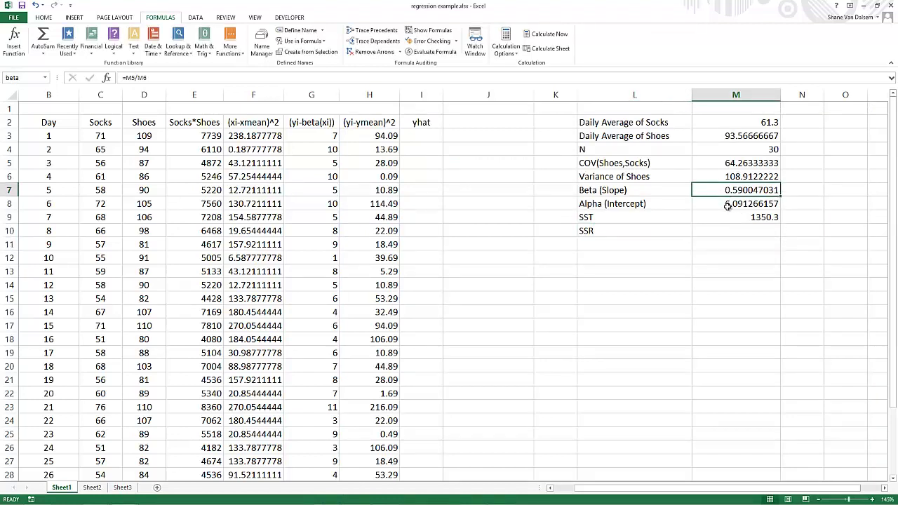
left_click(728, 205)
left_click(734, 190)
key("Down")
key("Down")
key("Down")
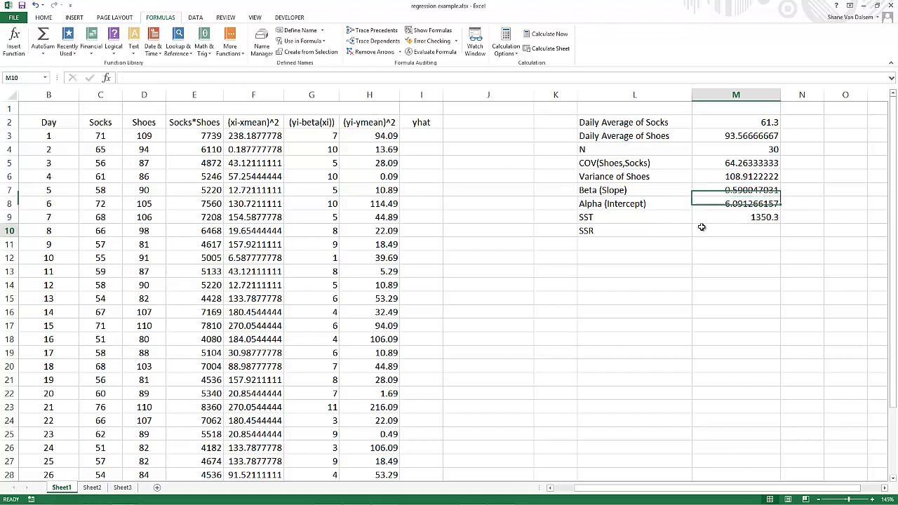
Step: Calculate the predicted socks value with =alpha+beta*D3 in cell I3 under the yhat heading and fill it down through I32
left_click(432, 123)
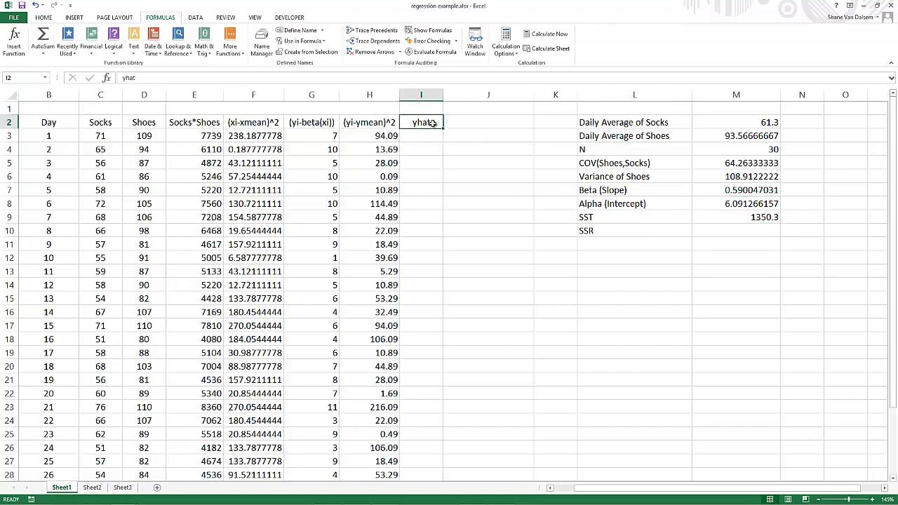
left_click(430, 136)
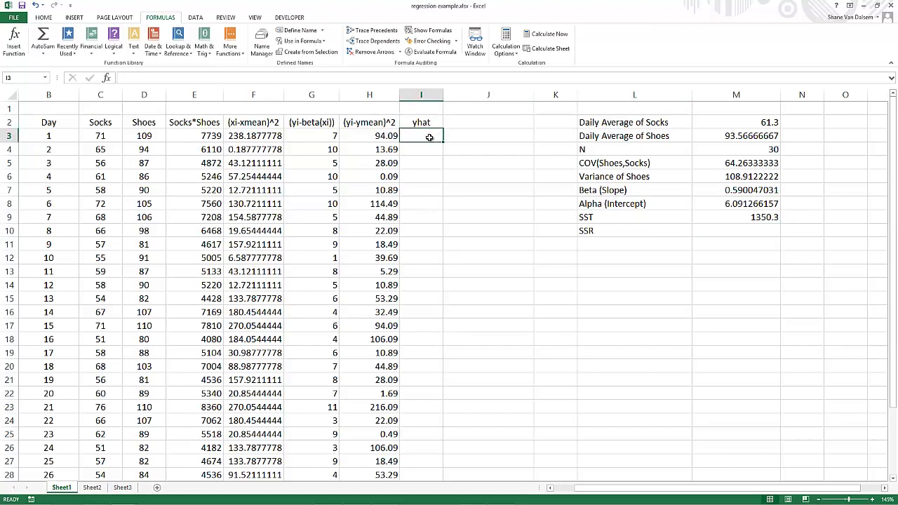
type("=")
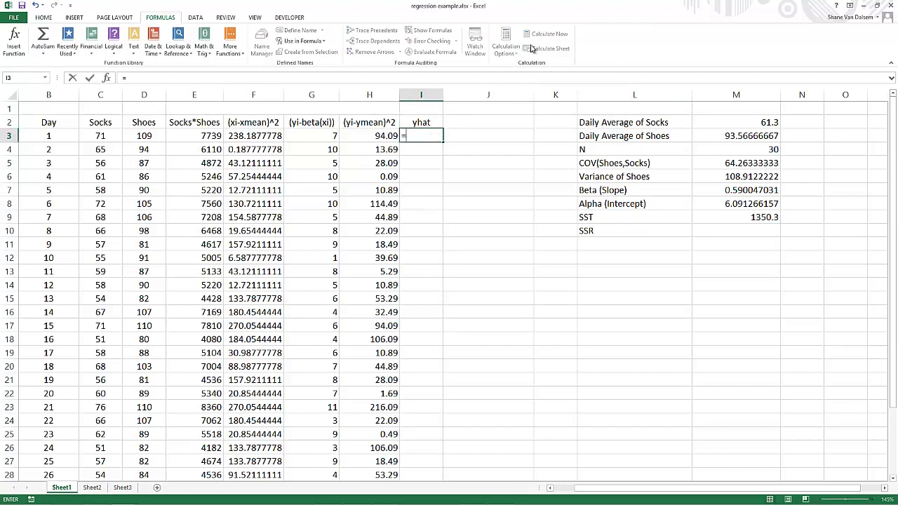
type("alpha")
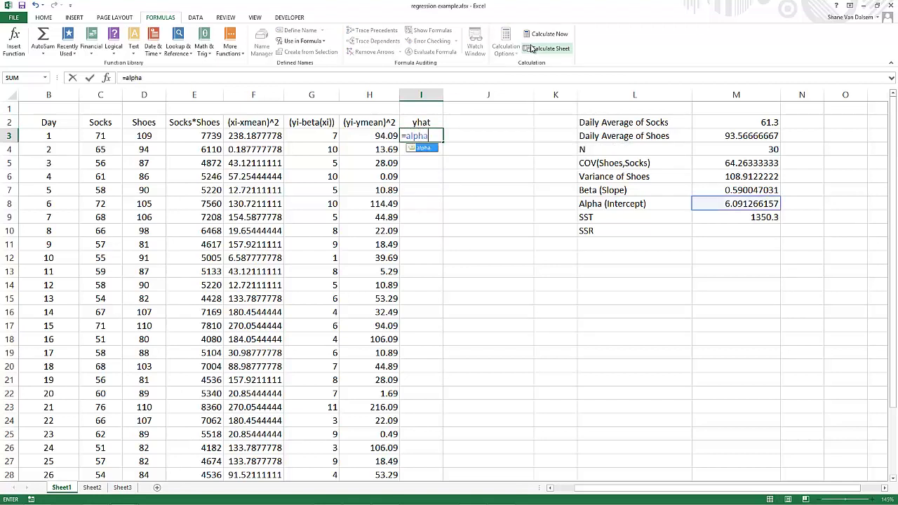
type("+beta")
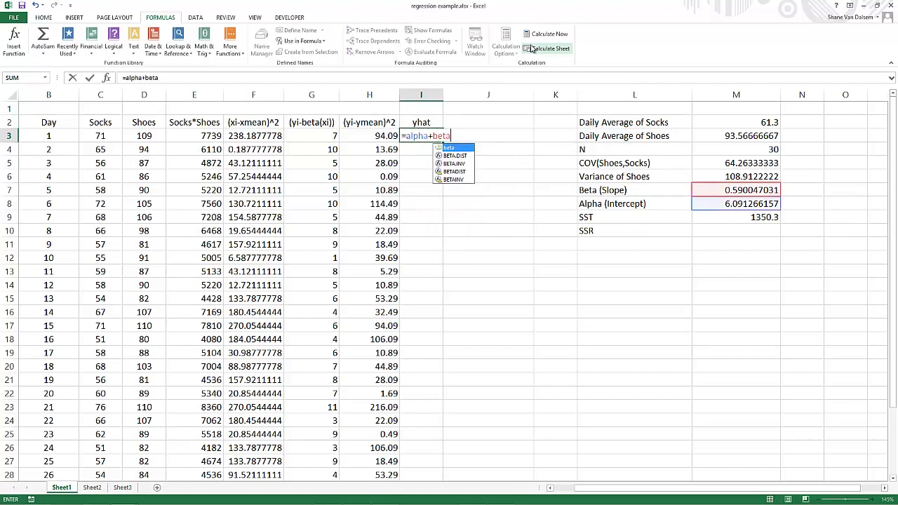
type("*")
key("Left")
key("Left")
key("Left")
key("Left")
key("Left")
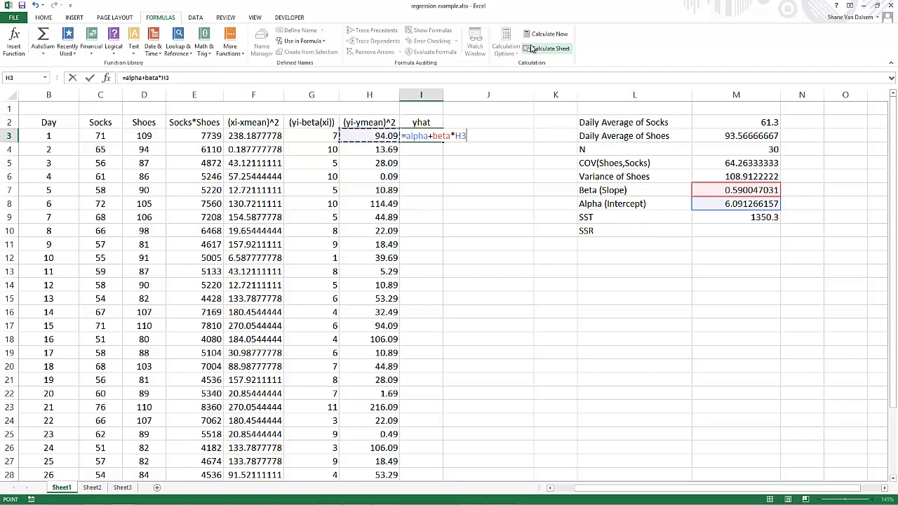
key("Return")
key("Up")
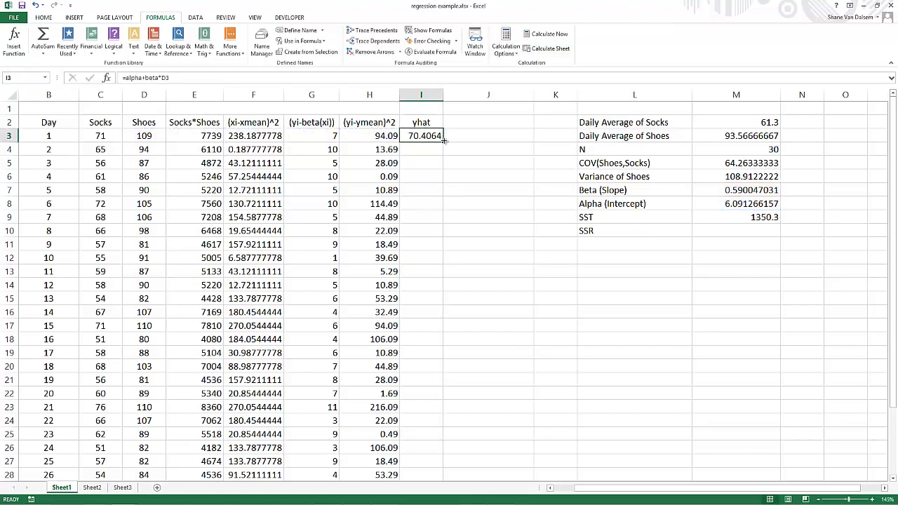
left_click_drag(443, 143, 467, 460)
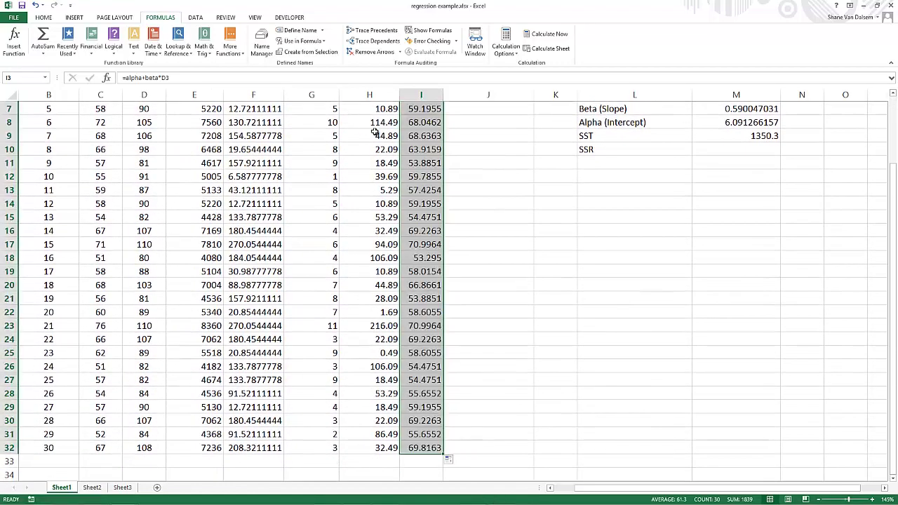
scroll(404, 149, "up", 2)
Step: Enter the column heading "(yhat-ymean)^2" in cell J2
left_click(462, 125)
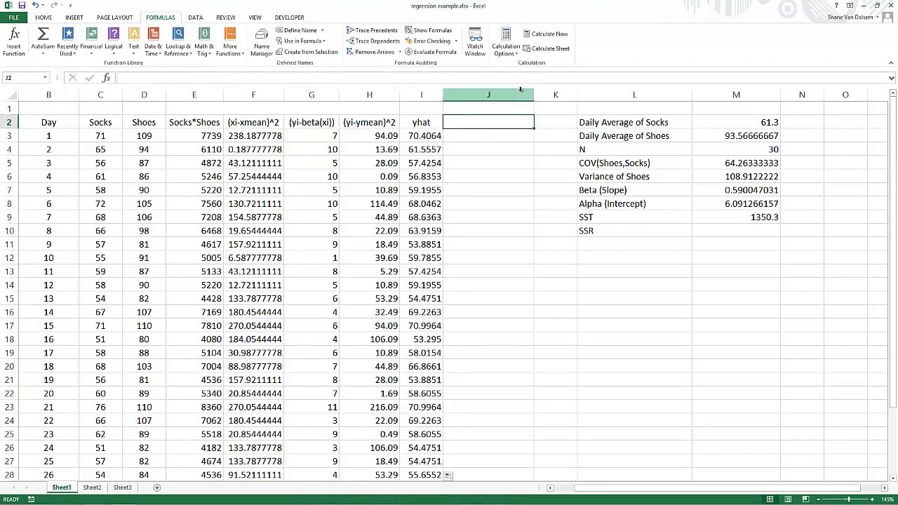
type("(")
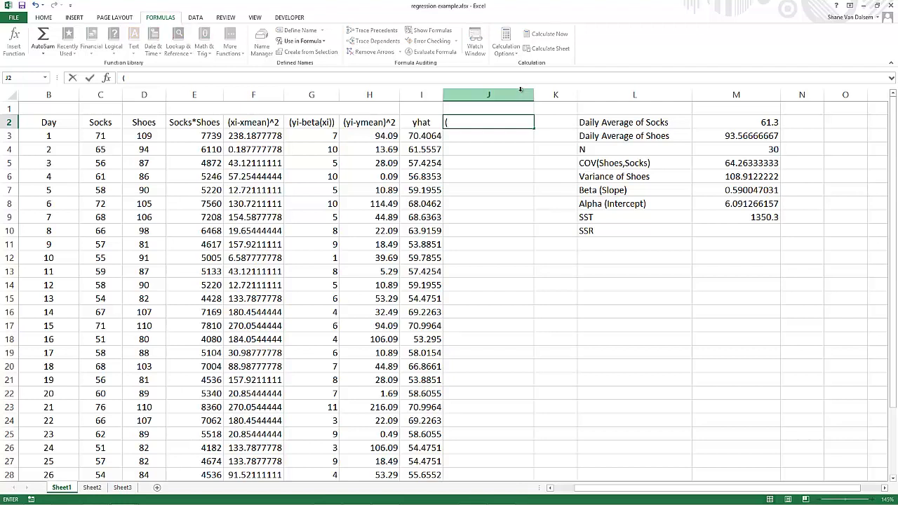
type("yhat-ymean)^2")
key("Return")
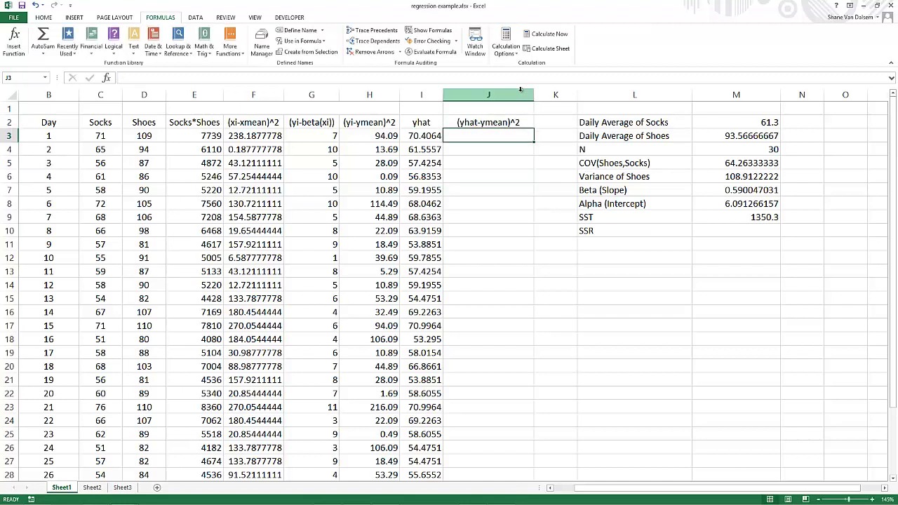
Step: Calculate the squared deviation of the predicted value from the mean with =(I3-ymean)^2 in cell J3 and fill it down through J32
type("=")
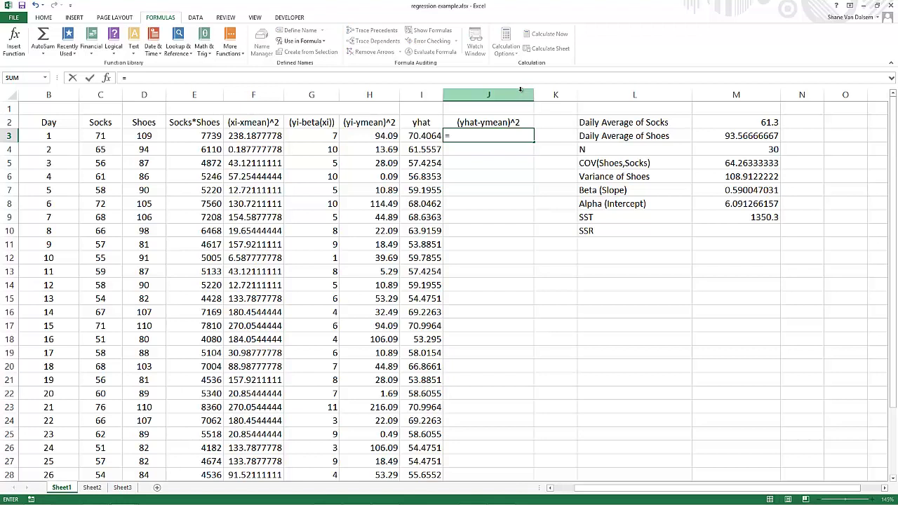
type("(")
key("Left")
type("-")
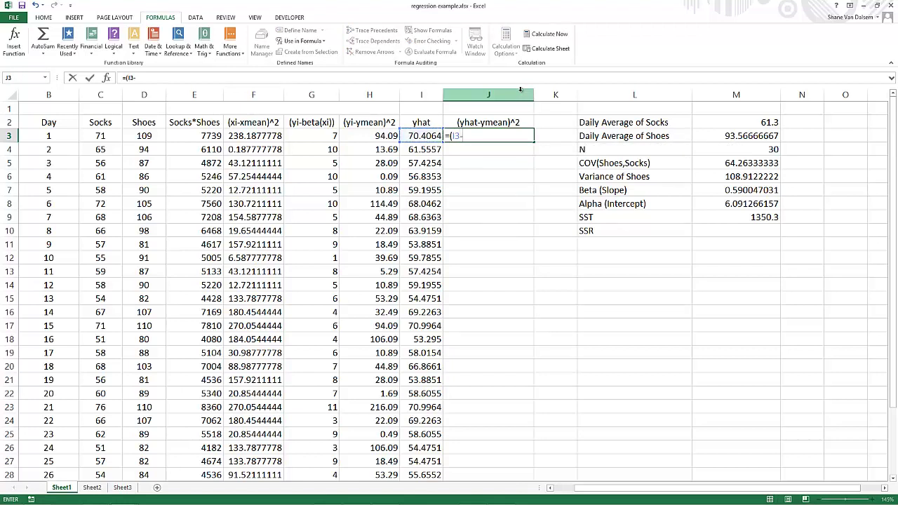
type("ymea")
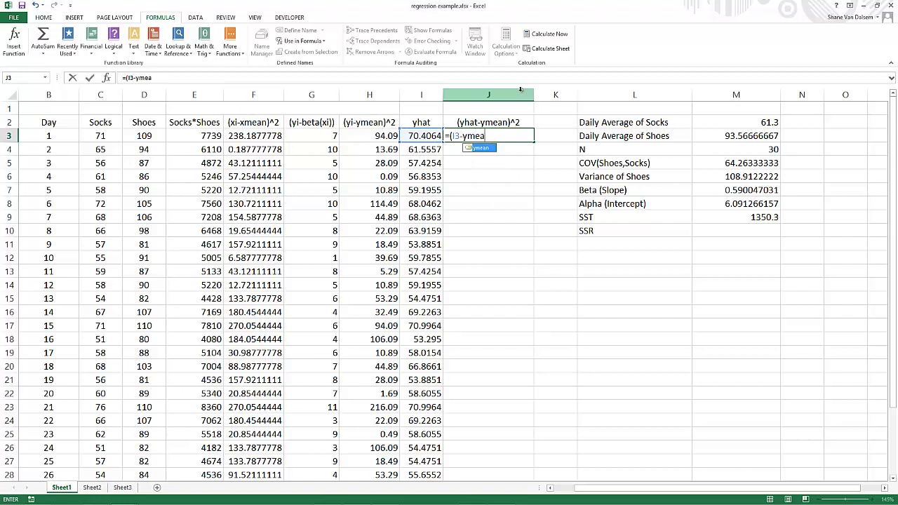
type("n)^2")
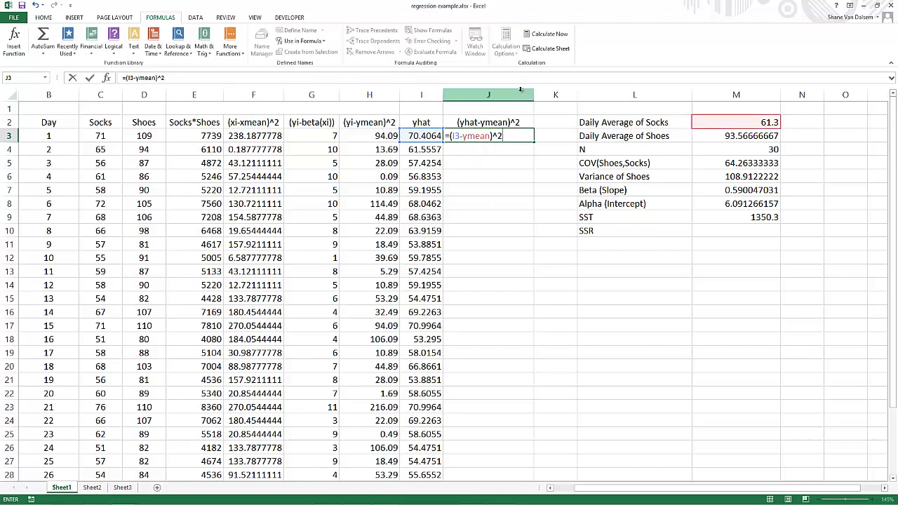
key("ctrl+Return")
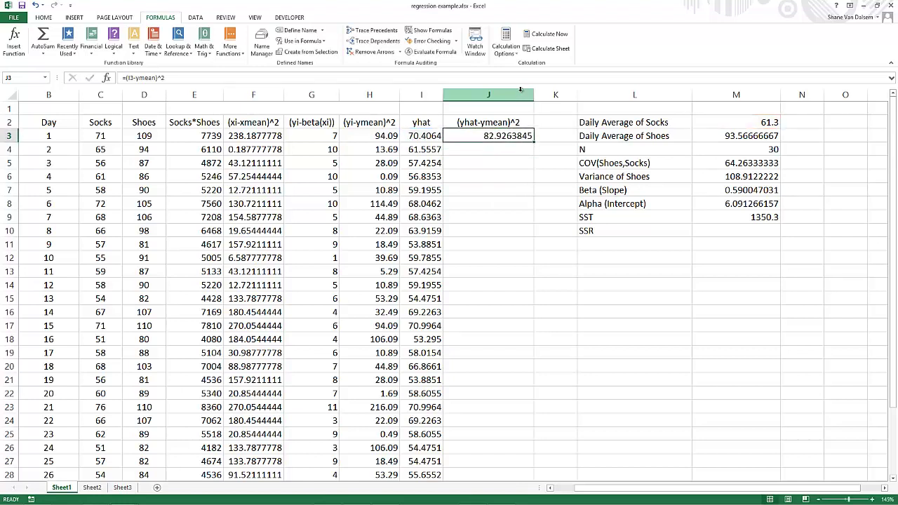
left_click_drag(535, 143, 534, 465)
scroll(574, 385, "up", 2)
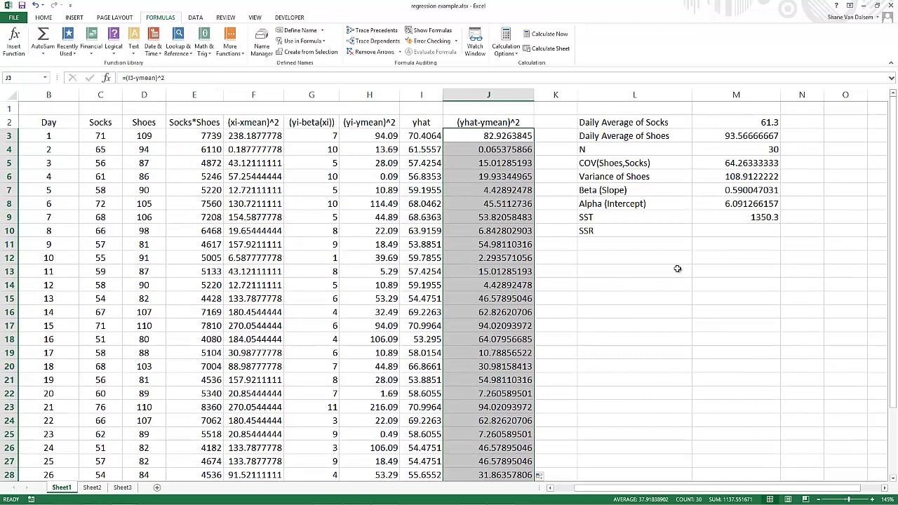
Step: Switch to Regression Equations.docx in Word, check the sum of squares of regression formula, and return to Excel
left_click(715, 232)
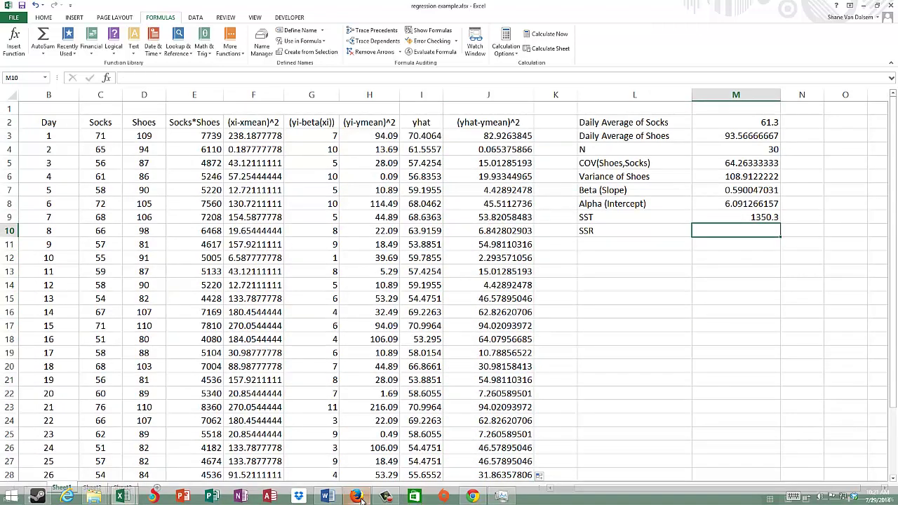
left_click(327, 497)
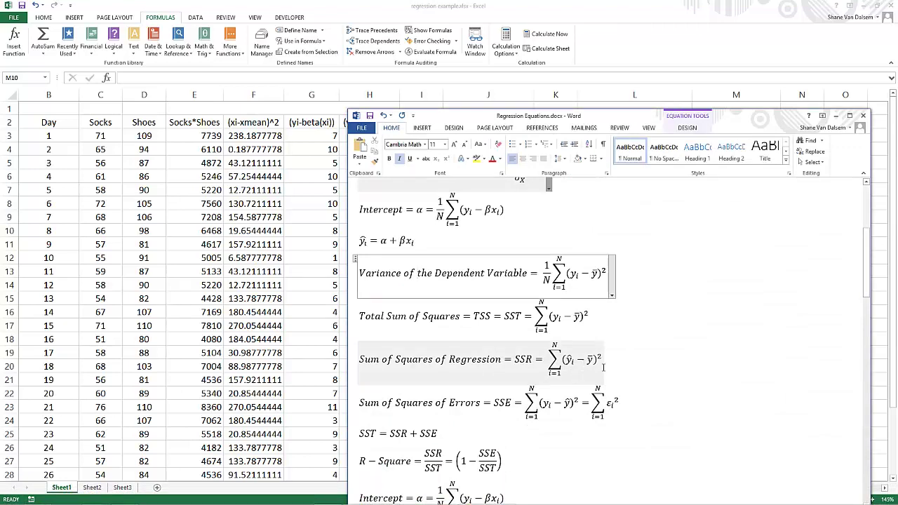
left_click(316, 287)
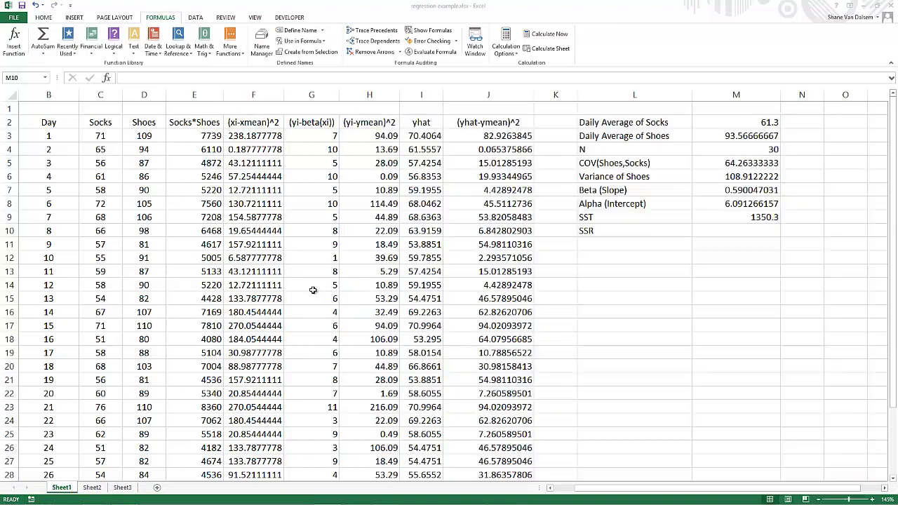
Step: Calculate the sum of squares of regression with =SUM(J3:J32) in cell M10, beside the SSR label
left_click(726, 238)
type("=sum(")
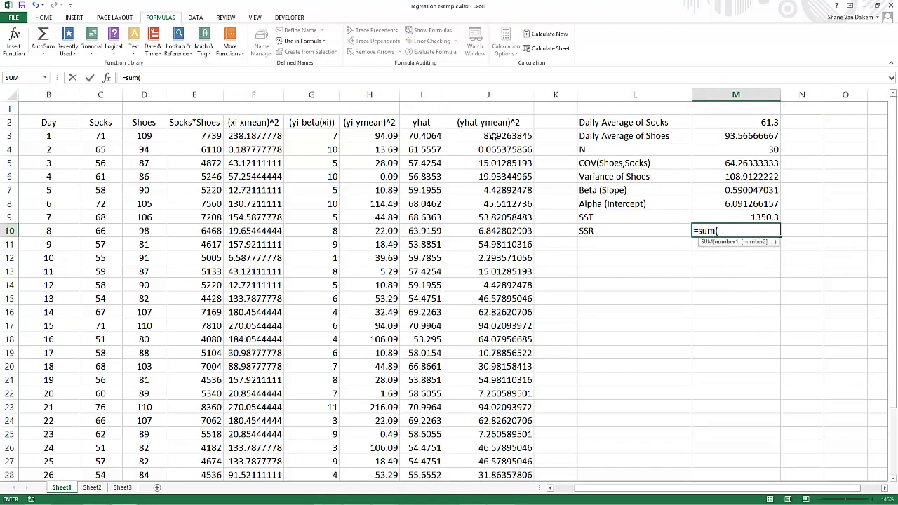
left_click_drag(492, 136, 515, 459)
type(")")
key("Return")
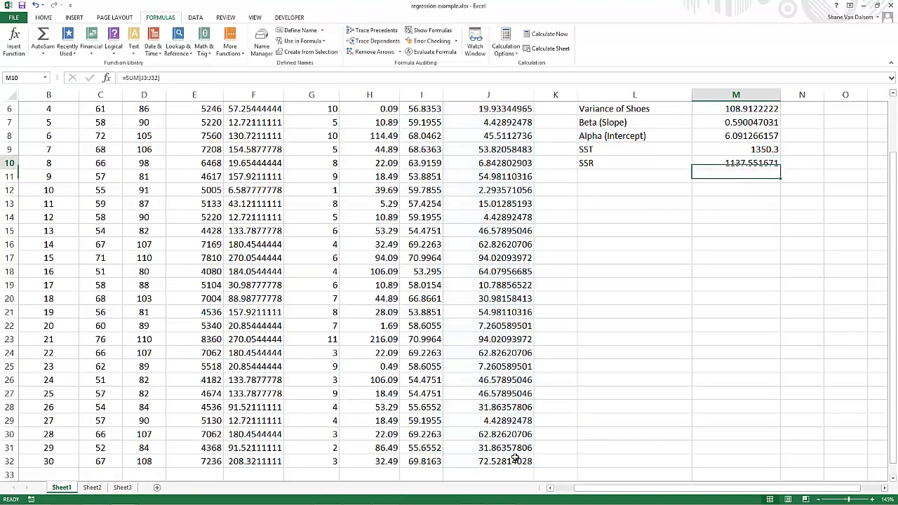
key("Up")
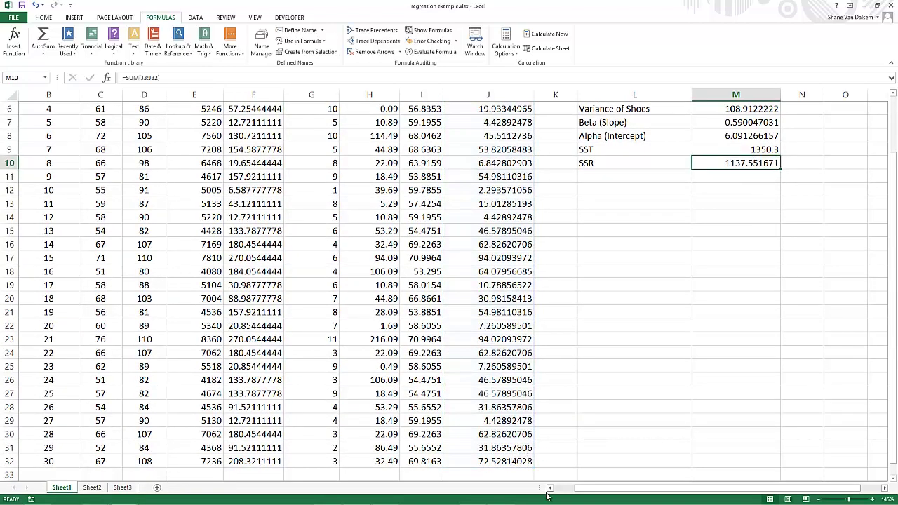
left_click(593, 181)
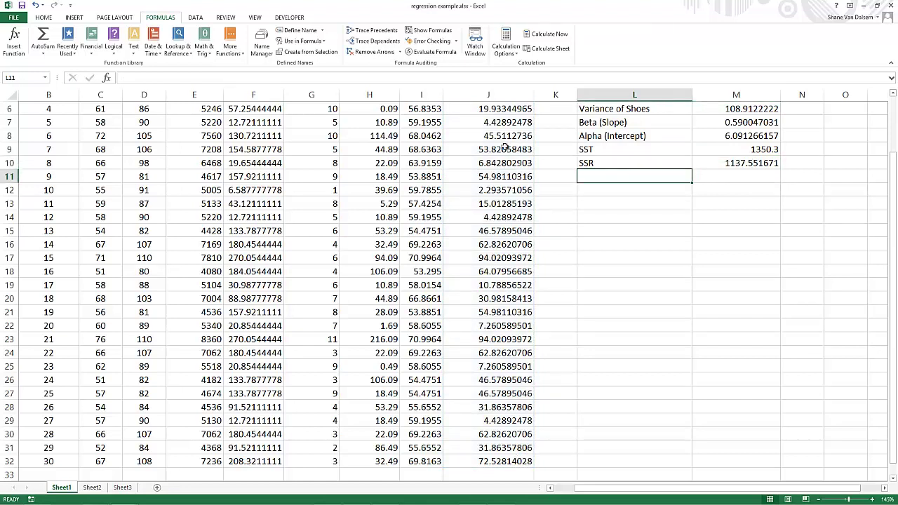
Step: Enter the label "SSE" in cell L11, below the SSR label
type("SSE")
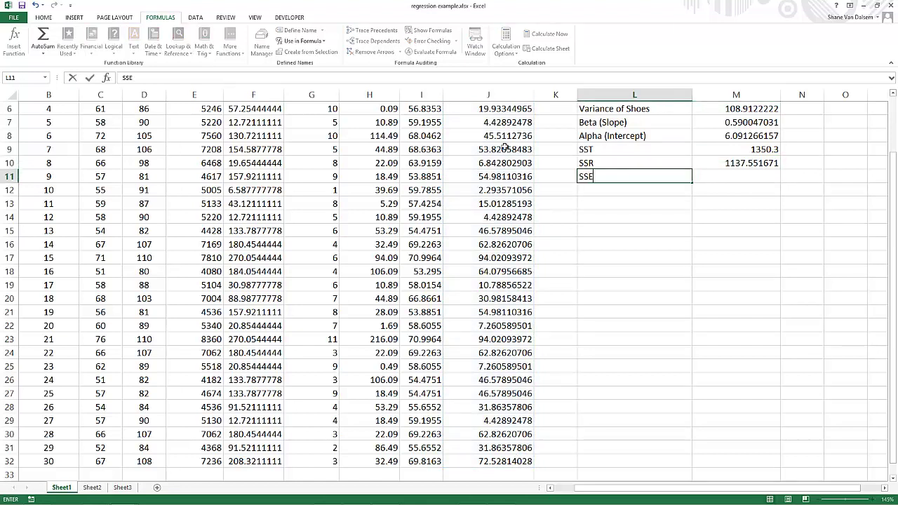
key("Tab")
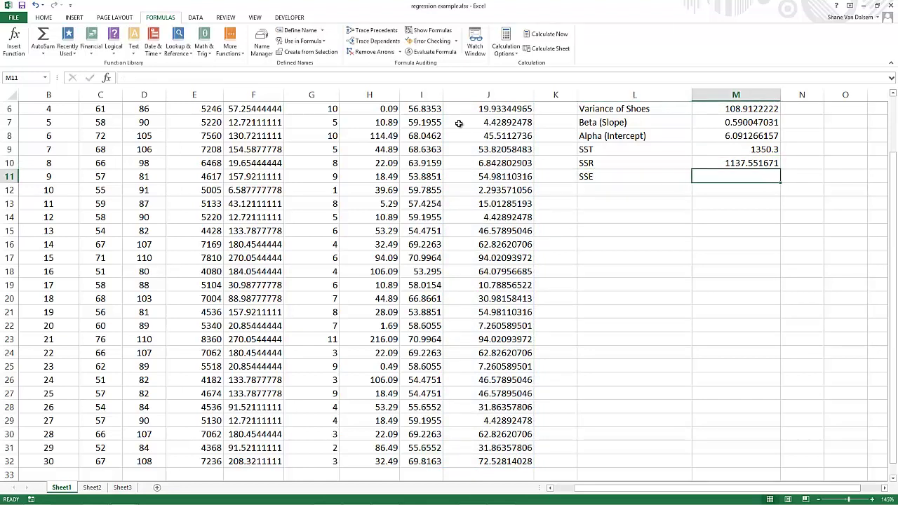
Step: Switch to the Regression Equations.docx document in Word and add the subscript i to ŷ in the Sum of Squares of Errors equation
mouse_move(410, 499)
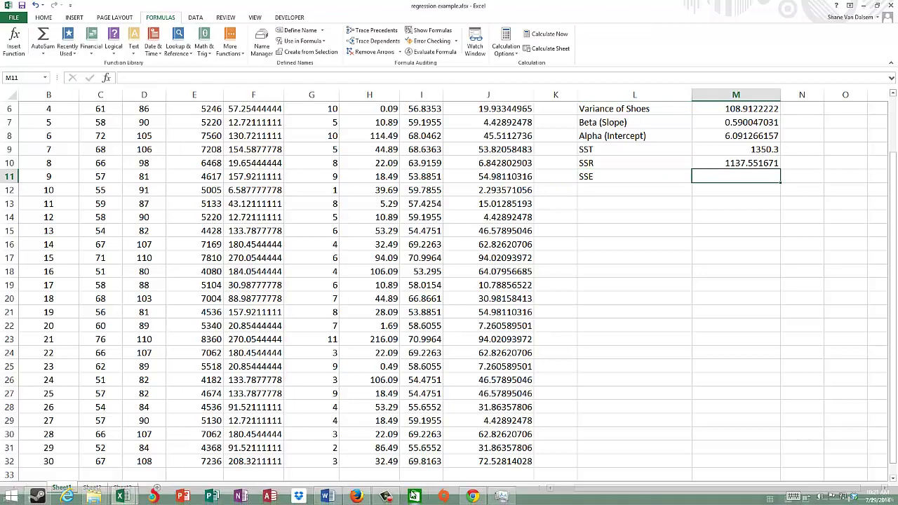
left_click(327, 497)
left_click(388, 372)
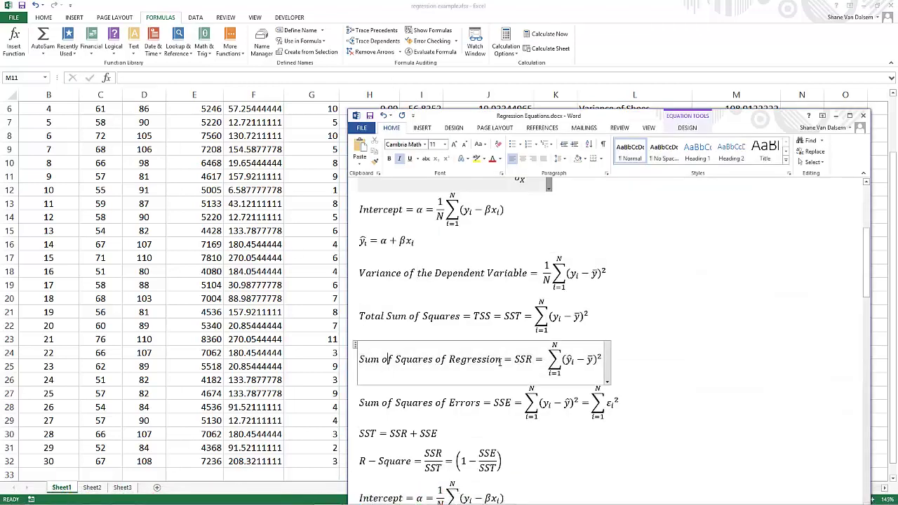
scroll(388, 372, "down", 2)
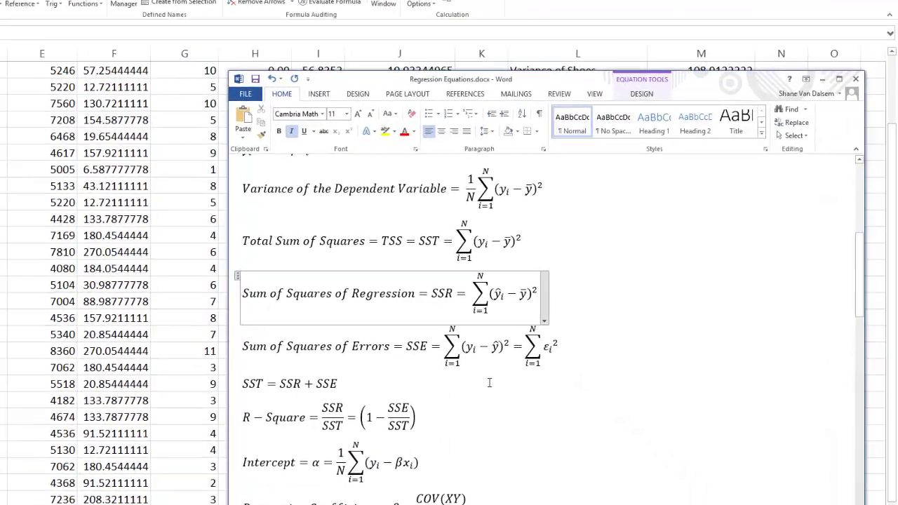
left_click(406, 367)
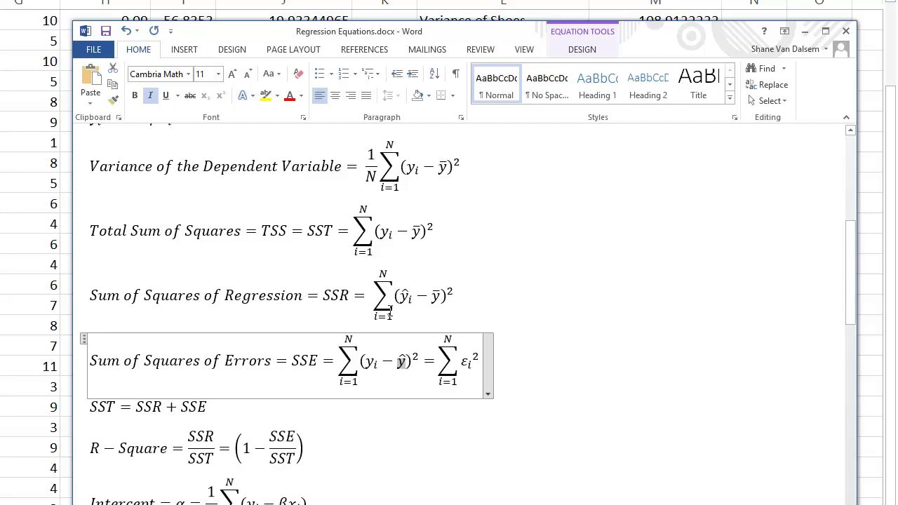
left_click(185, 52)
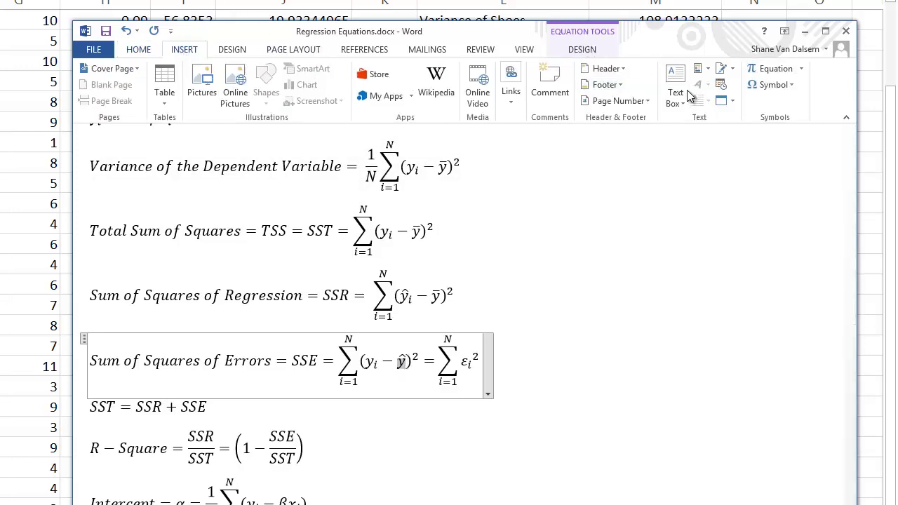
left_click(586, 49)
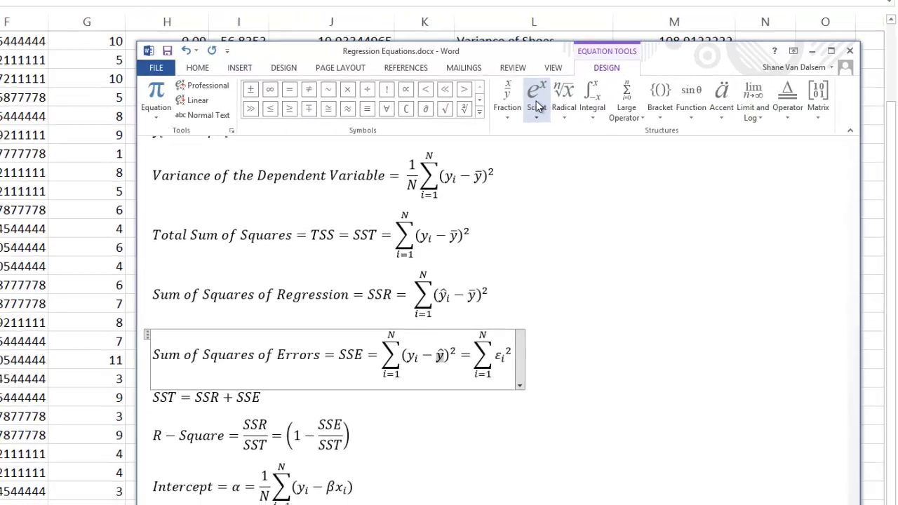
left_click(538, 107)
left_click(603, 163)
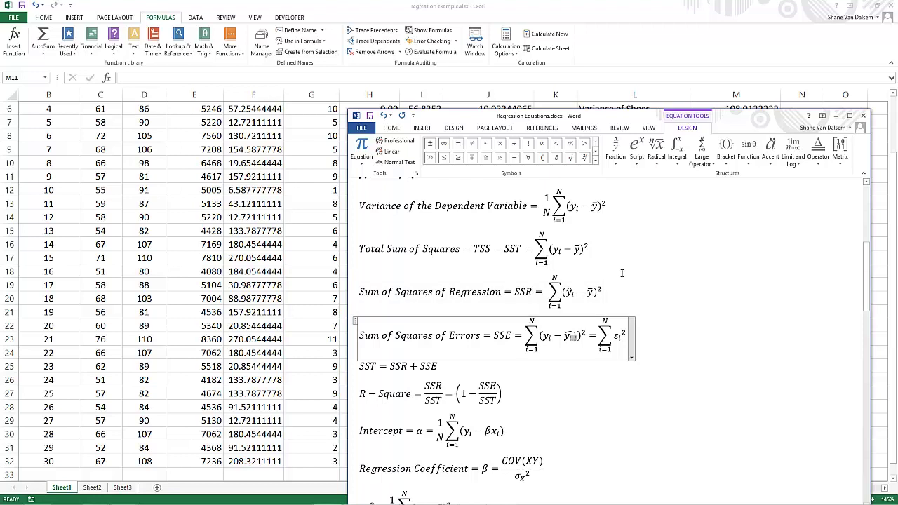
type("i")
left_click(638, 362)
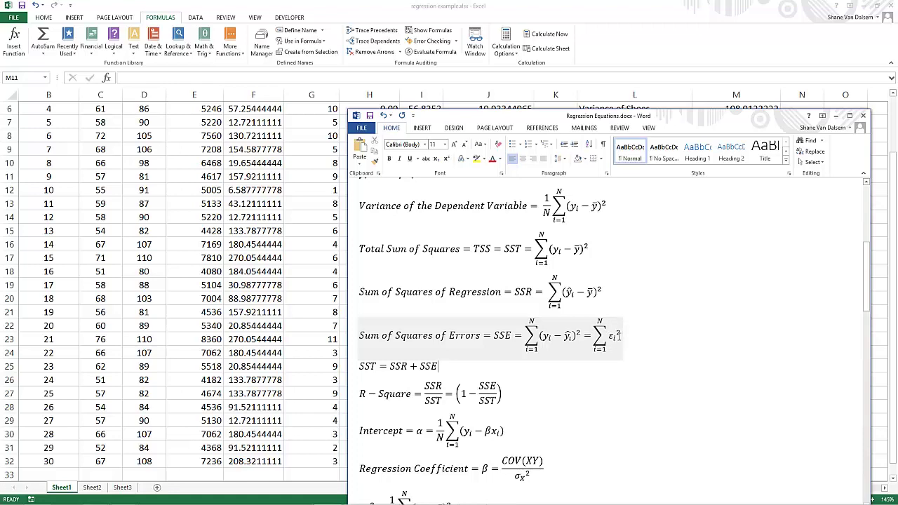
Step: Return to the regression example workbook in Excel and insert a column before the statistics labels in column L
key("alt+Tab")
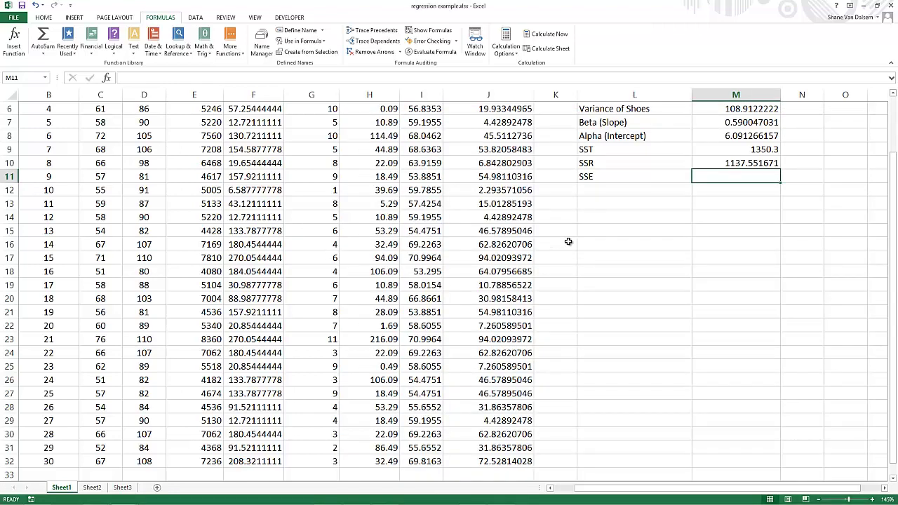
scroll(574, 177, "up", 2)
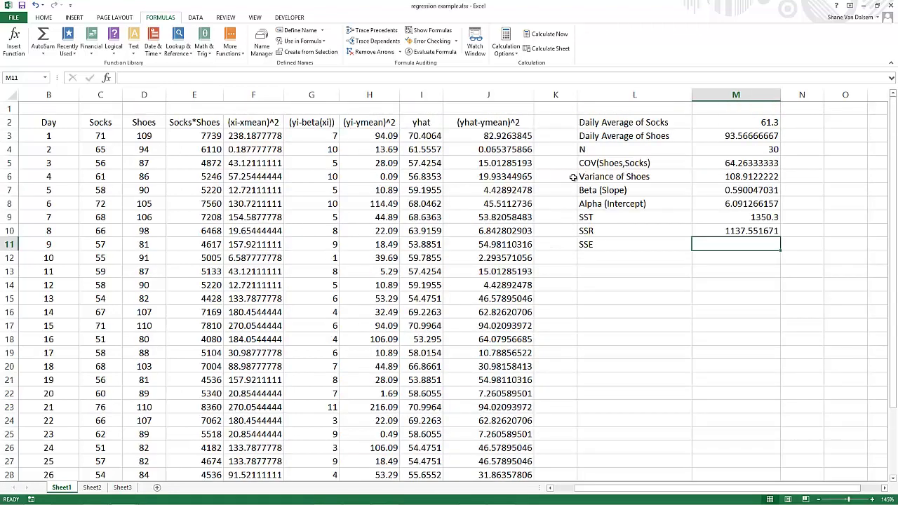
left_click(583, 92)
right_click(584, 91)
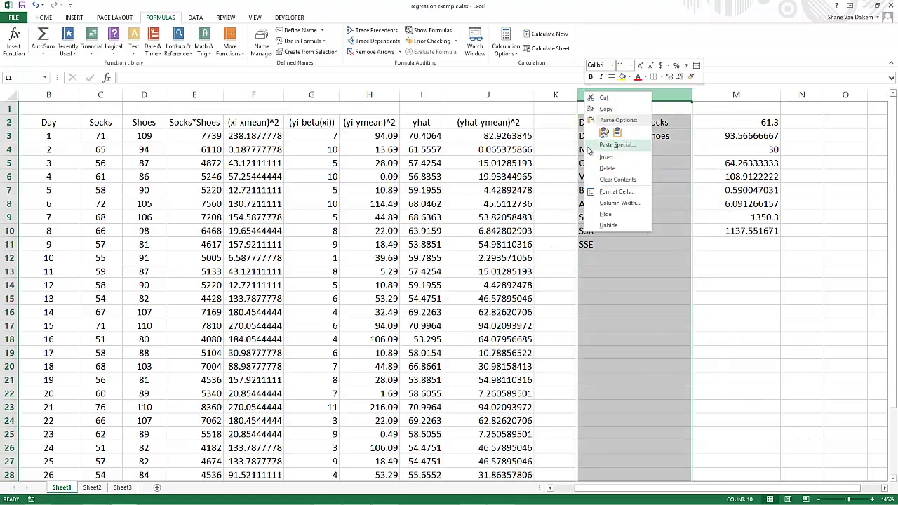
left_click(592, 160)
Step: Enter the heading "Error" in cell K2, beside the (yhat-ymean)^2 heading
left_click(544, 121)
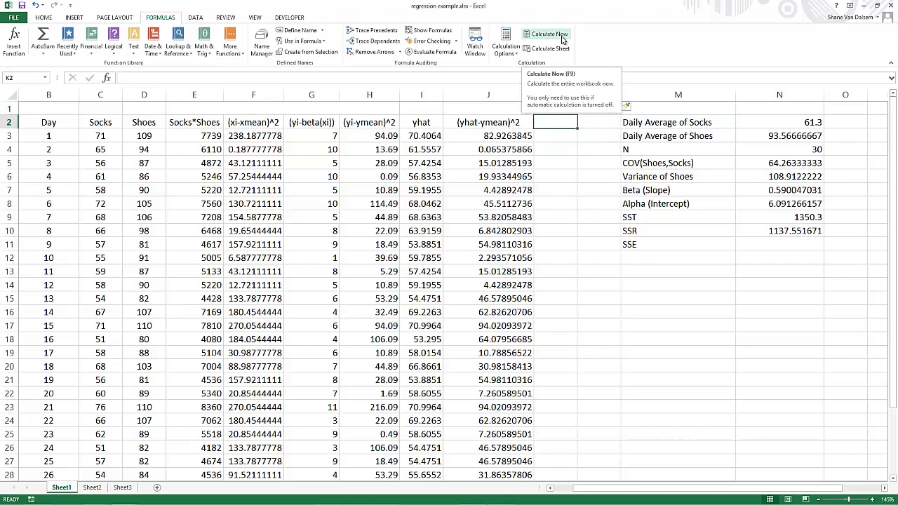
type("Error")
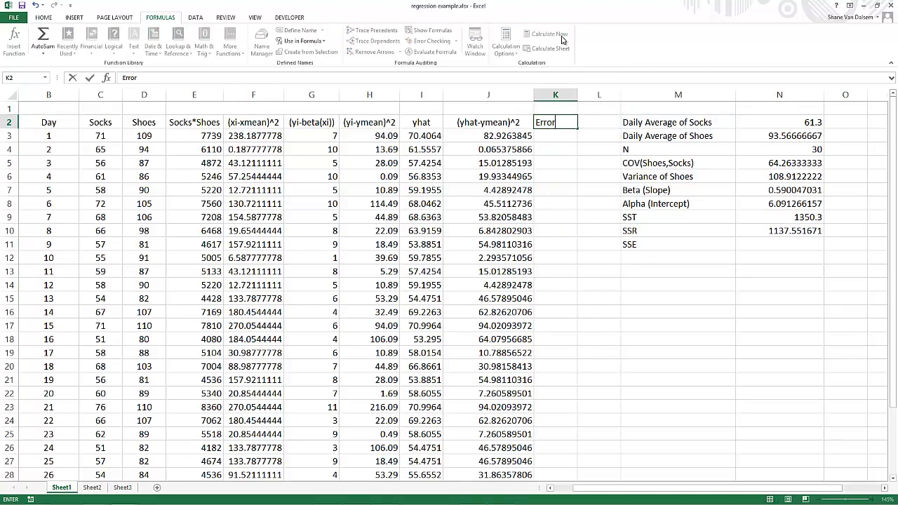
key("Return")
Step: Enter the formula =C3-I3 in K3 to calculate the day 1 error as actual socks minus yhat
type("=")
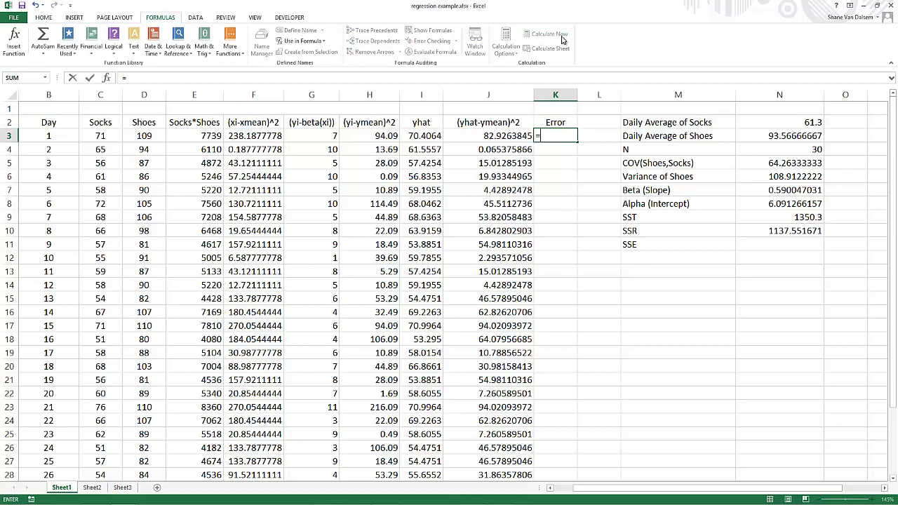
key("Left")
key("Left")
key("Left")
key("Left")
key("Left")
key("Left")
key("Left")
key("Left")
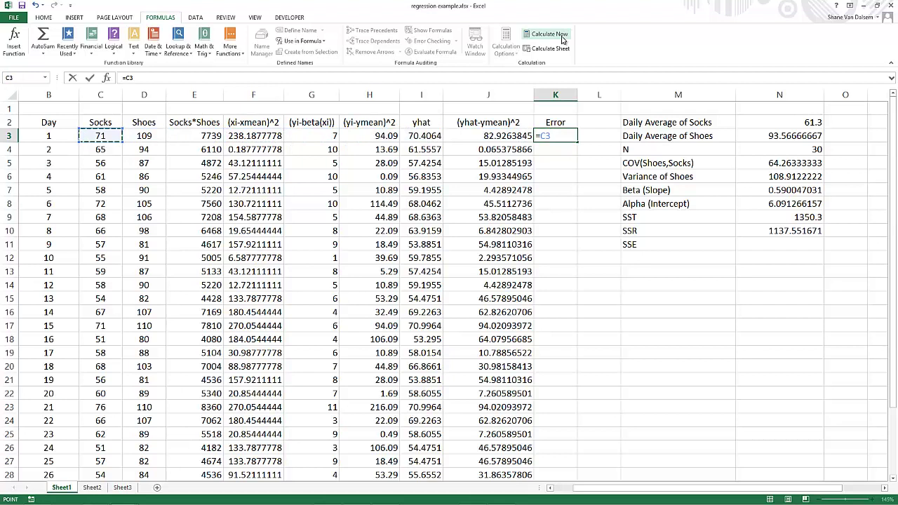
type("-")
key("Left")
key("Left")
key("Return")
Step: Fill the error formula from K3 down to K32 and autofit the width of column K
key("Up")
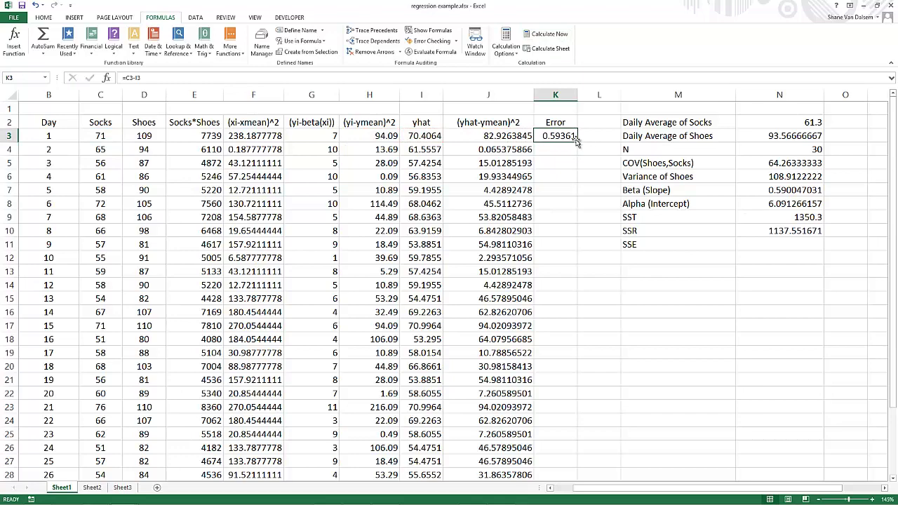
left_click_drag(594, 196, 601, 463)
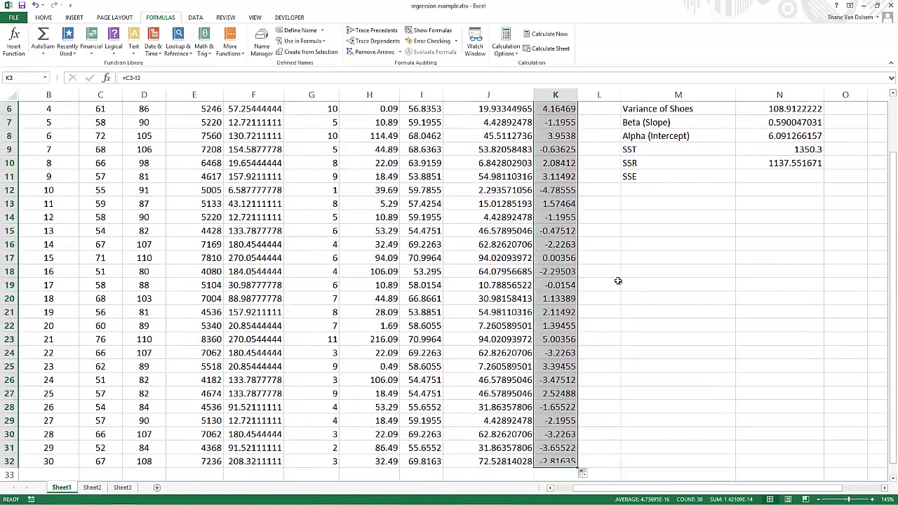
scroll(625, 278, "up", 9)
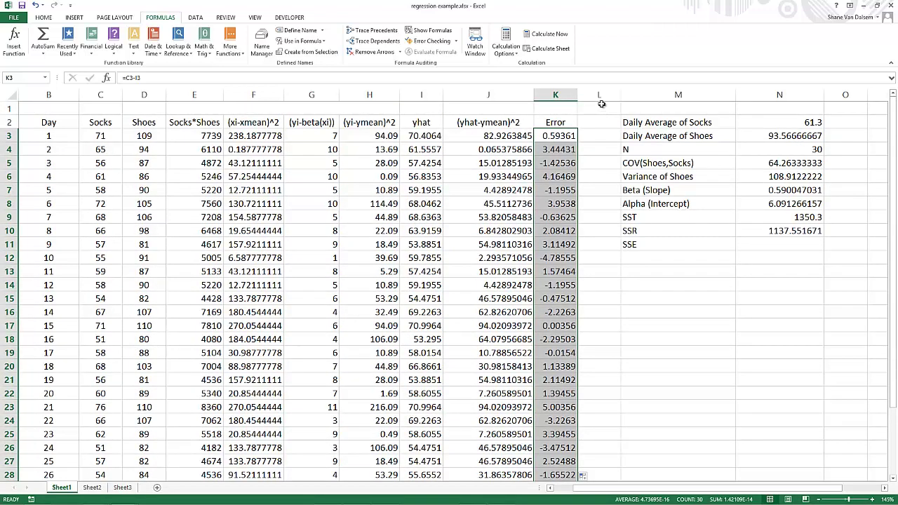
double_click(578, 95)
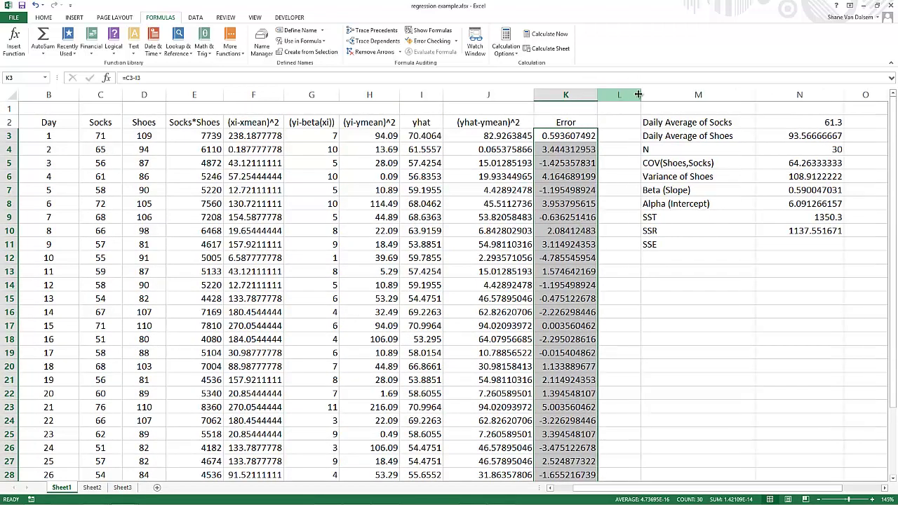
Step: Enter the heading "Error^2" in cell L2, beside the Error heading
left_click(618, 123)
type("E")
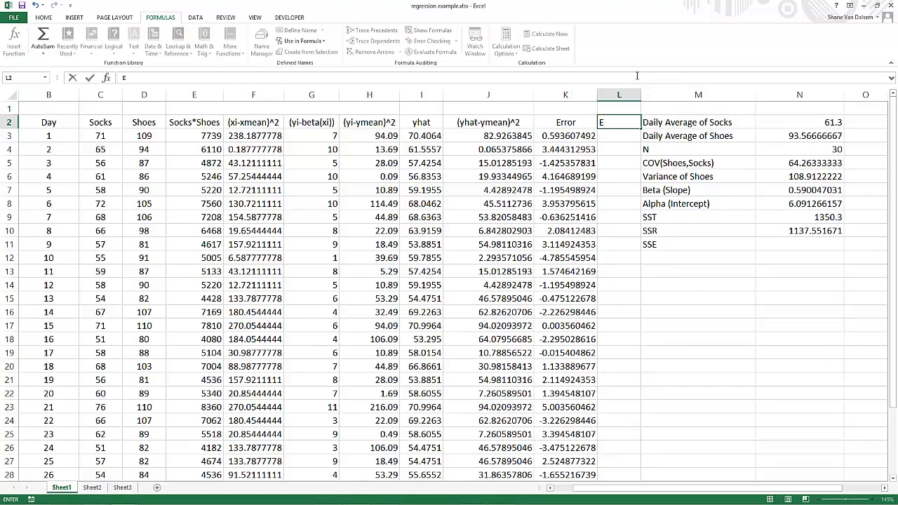
type("Error^2")
key("Return")
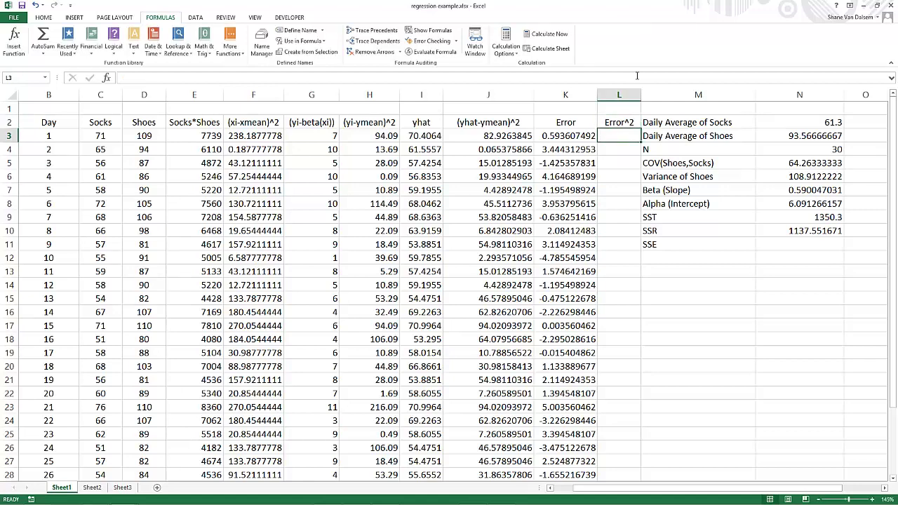
Step: Enter the formula =K3^2 in L3 and fill it down to L32 to square every error
type("=")
key("Left")
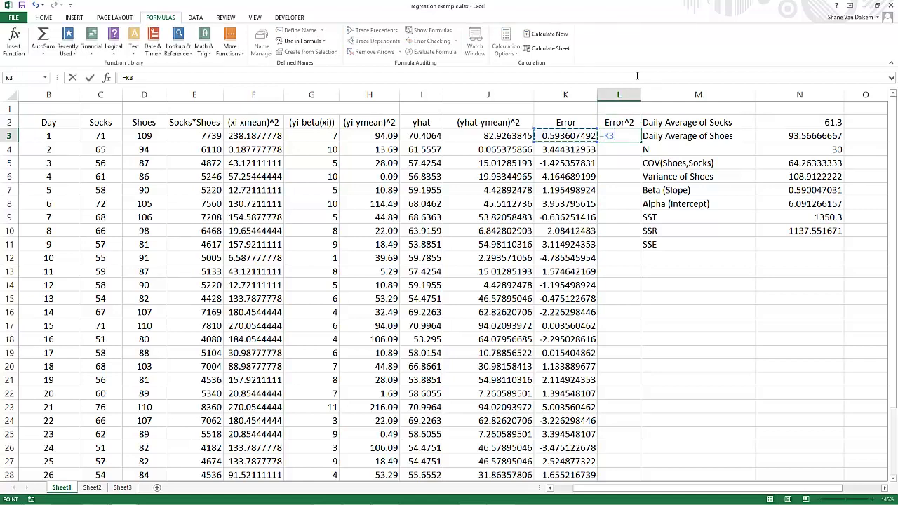
type("^2")
key("ctrl+Return")
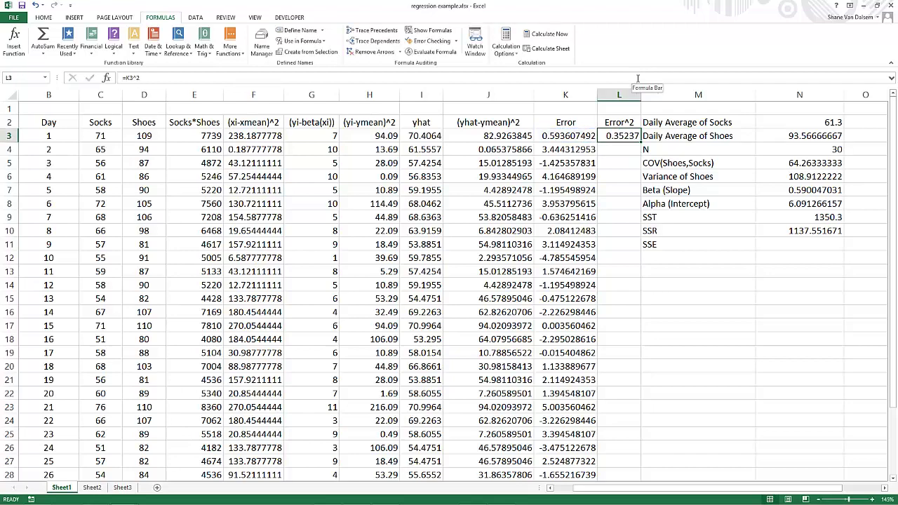
left_click_drag(640, 143, 636, 467)
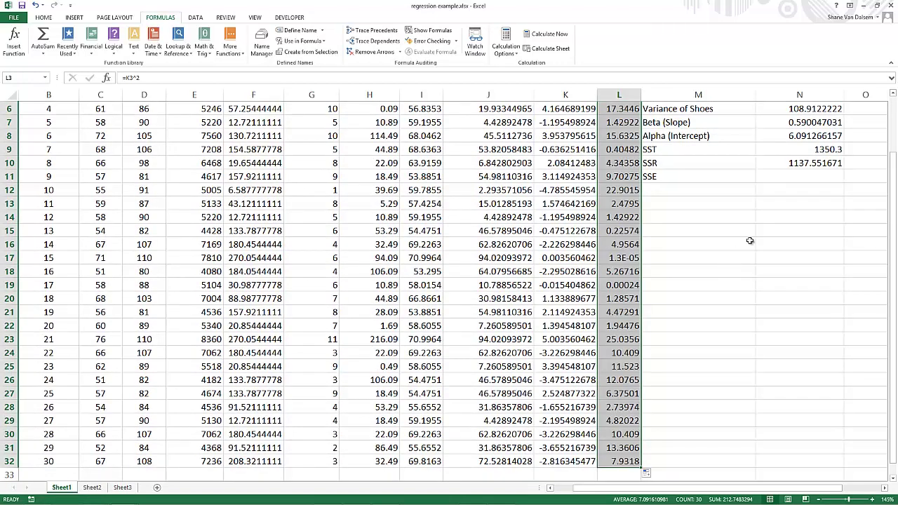
Step: Calculate SSE in cell N11 as the sum of the squared errors with =SUM(L3:L32)
left_click(781, 177)
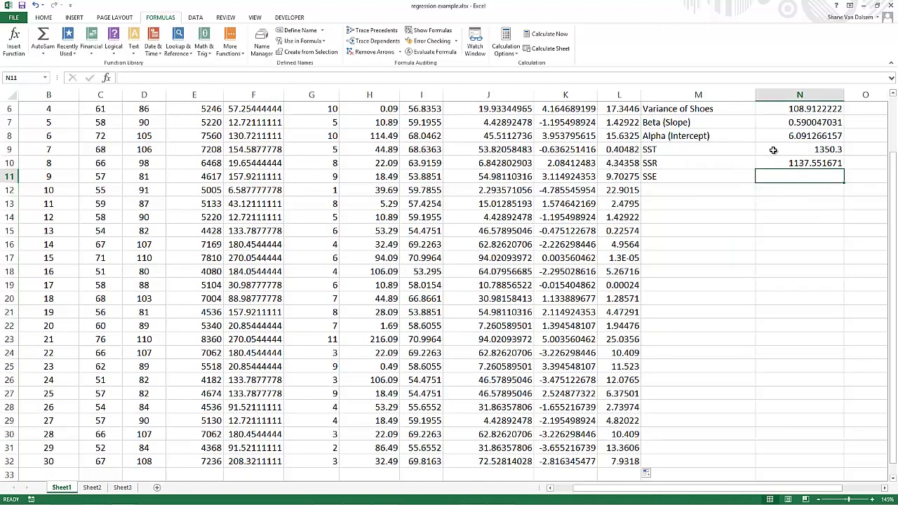
type("=sum")
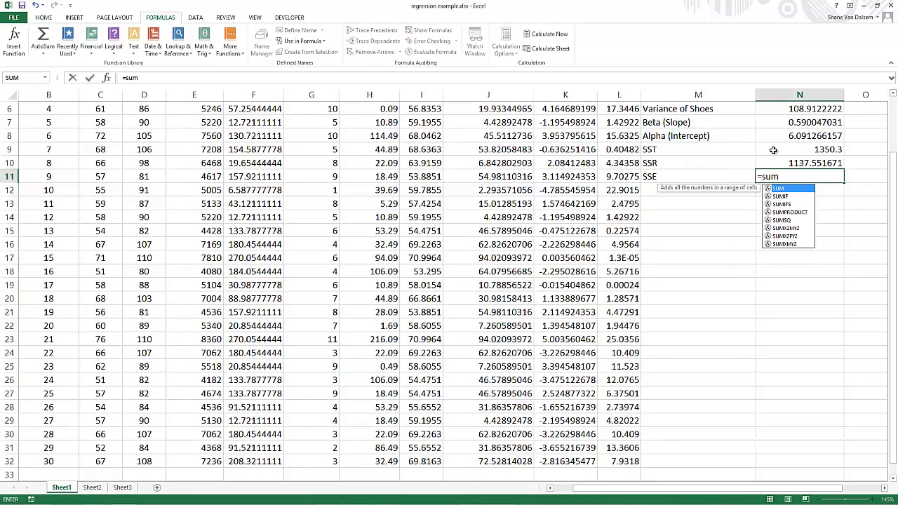
type("(")
scroll(772, 151, "up", 2)
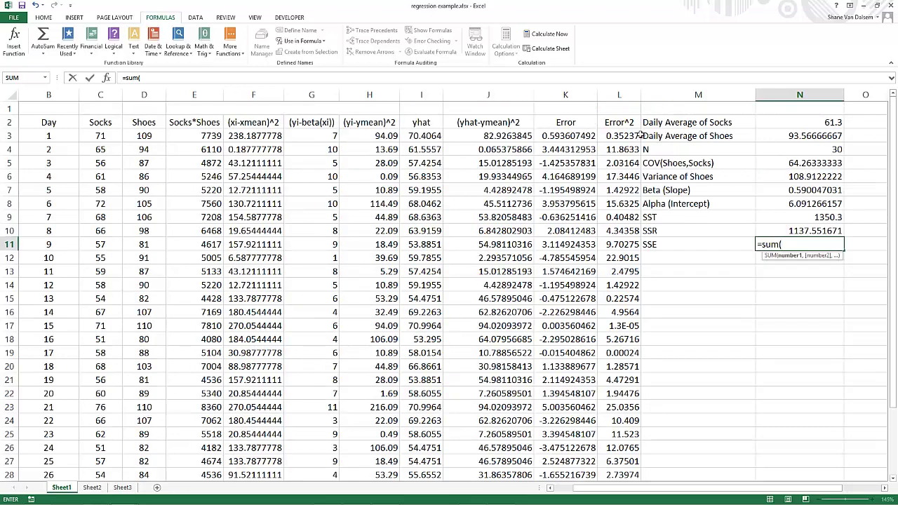
left_click_drag(612, 134, 620, 464)
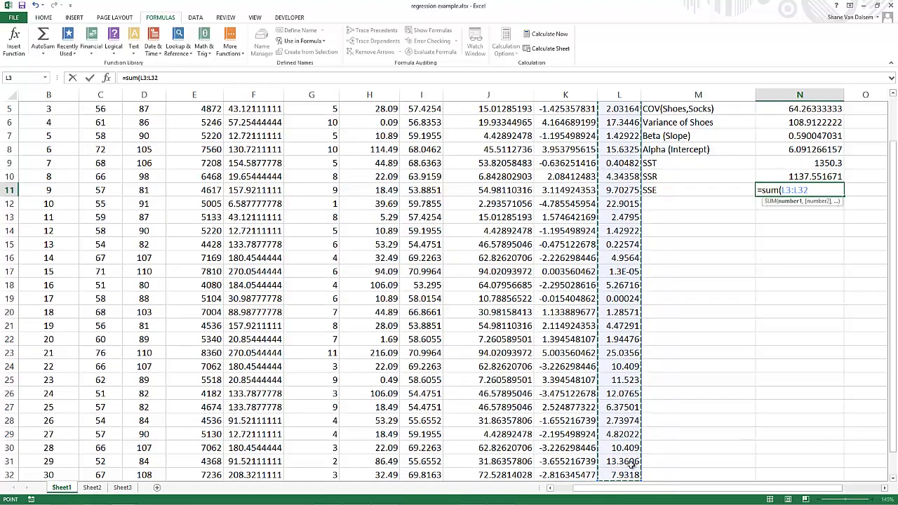
type(")")
key("Return")
Step: Insert a blank column at M to separate the Error^2 values from the statistics labels, and select cell O12
key("Up")
key("Up")
key("Up")
key("Up")
key("Up")
key("Up")
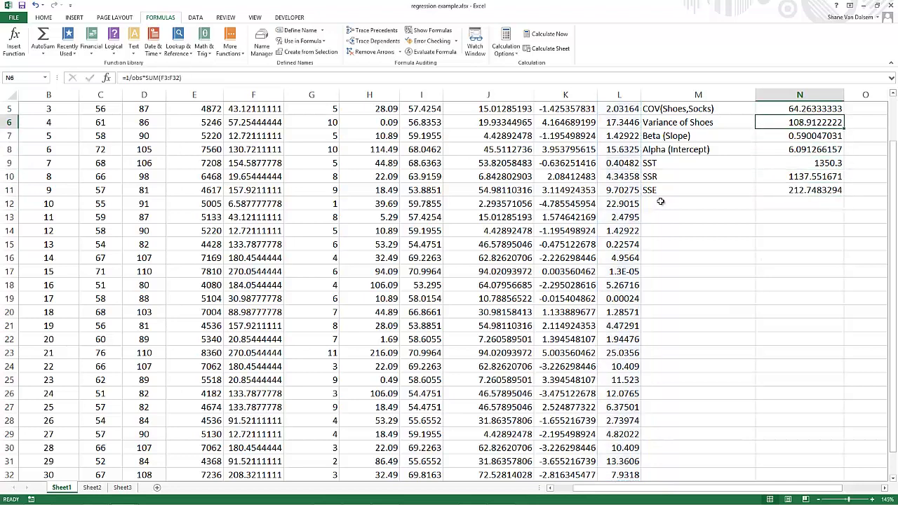
scroll(744, 295, "up", 2)
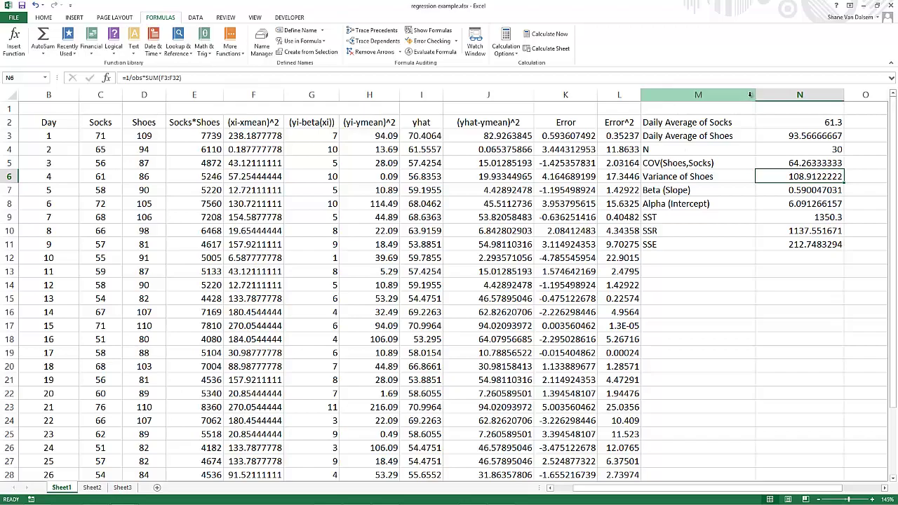
right_click(678, 94)
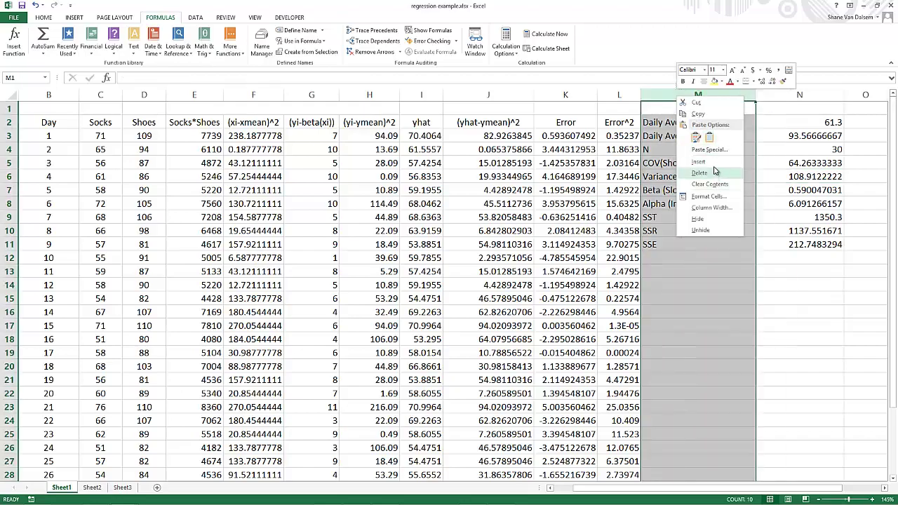
left_click(712, 177)
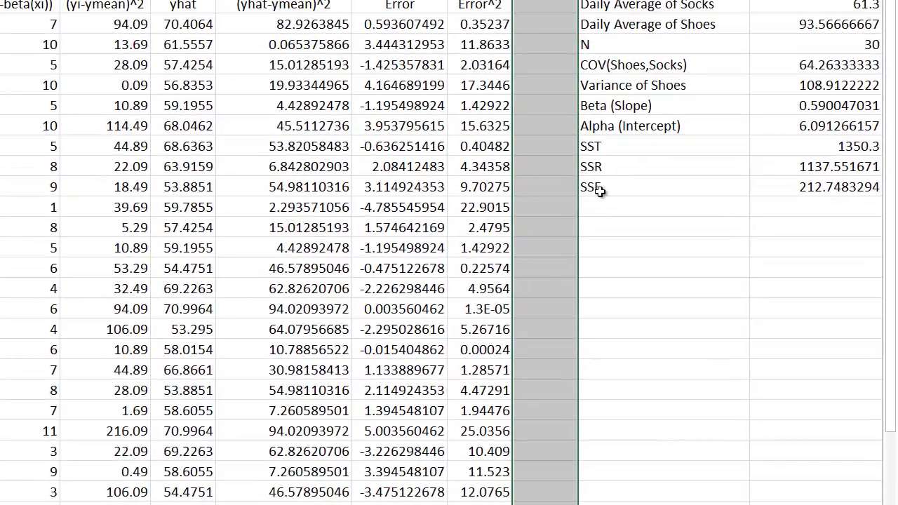
left_click(807, 215)
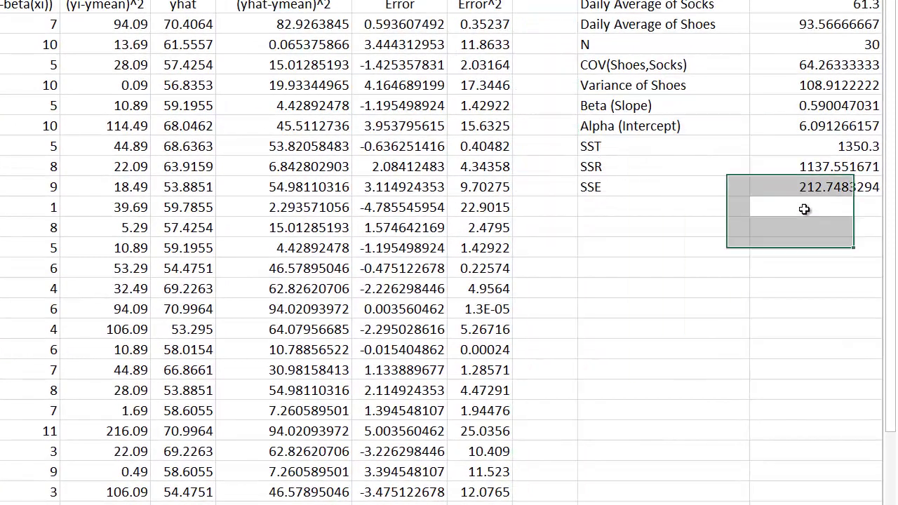
Step: Check the SST value by adding SSR and SSE in O12 with =O10+O11, and clear the cell again
type("=O10+O11")
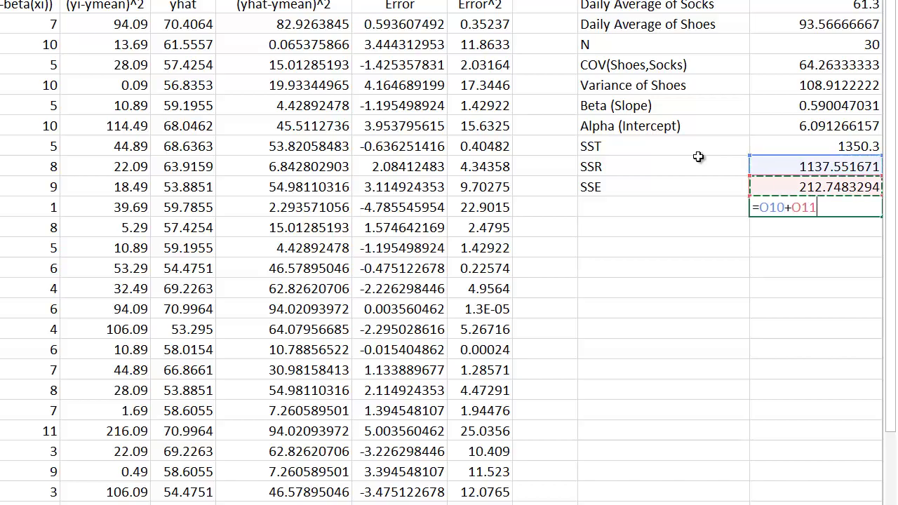
key("Return")
key("Up")
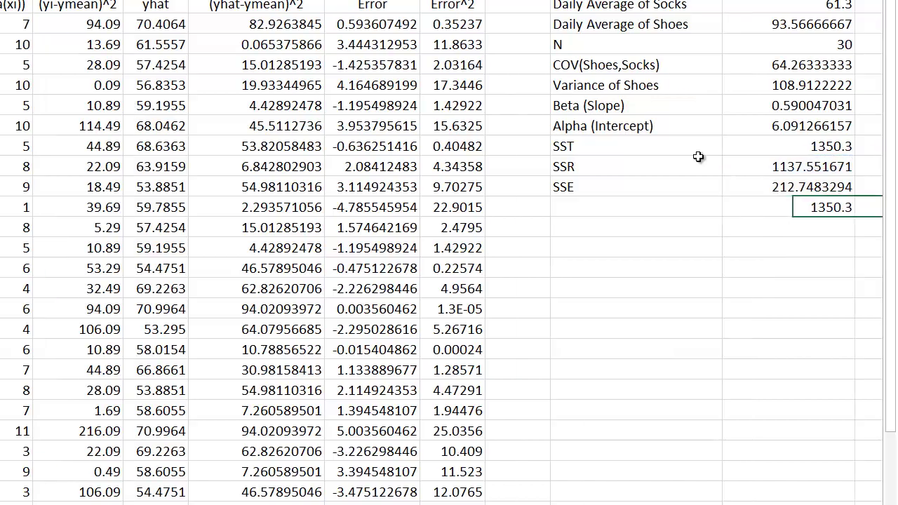
key("Up")
key("Up")
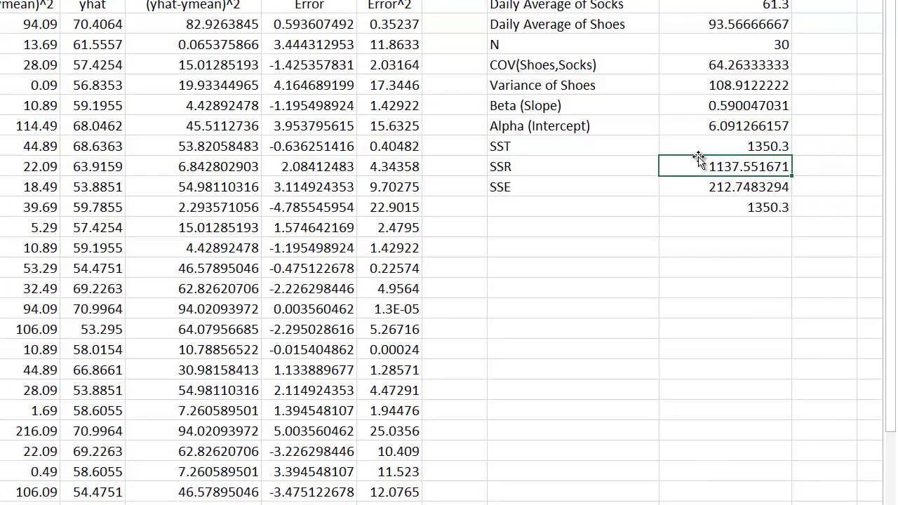
key("Down")
key("Down")
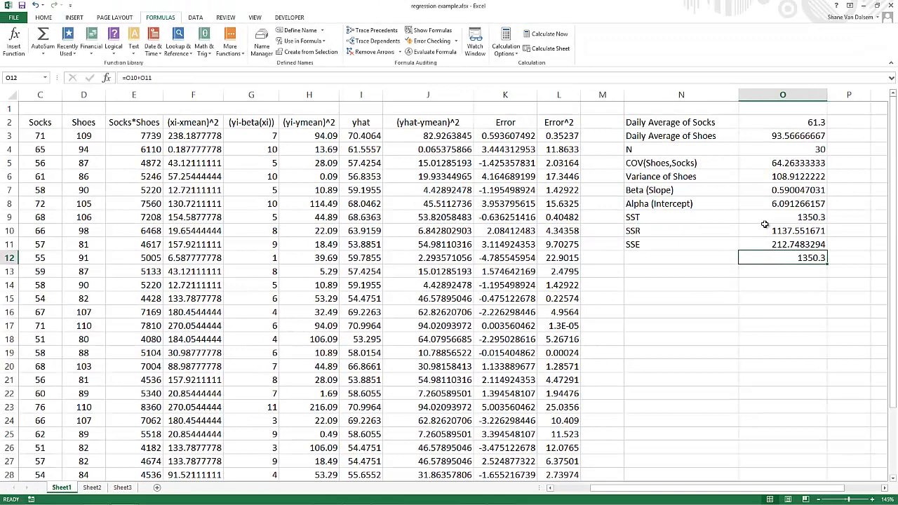
key("Delete")
Step: Enter the label "R-Square" in cell N12, below SSE
key("Left")
type("R")
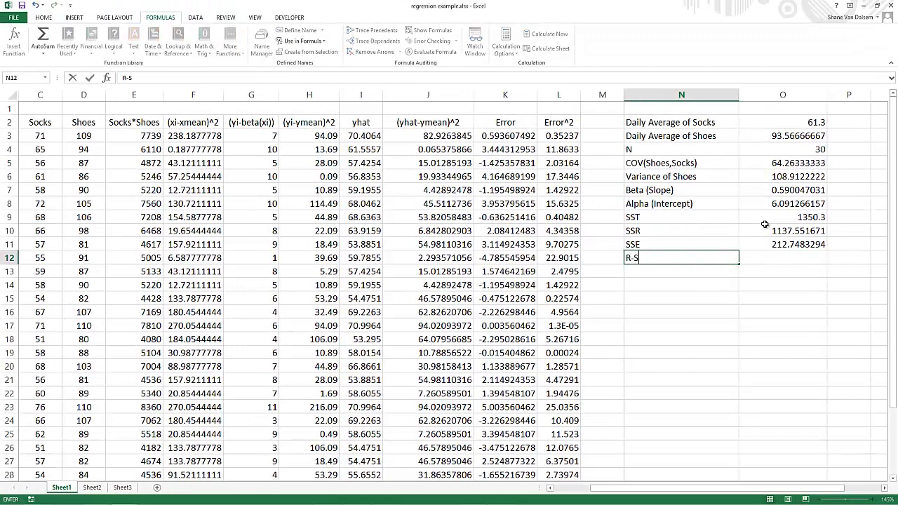
type("-Square")
key("Tab")
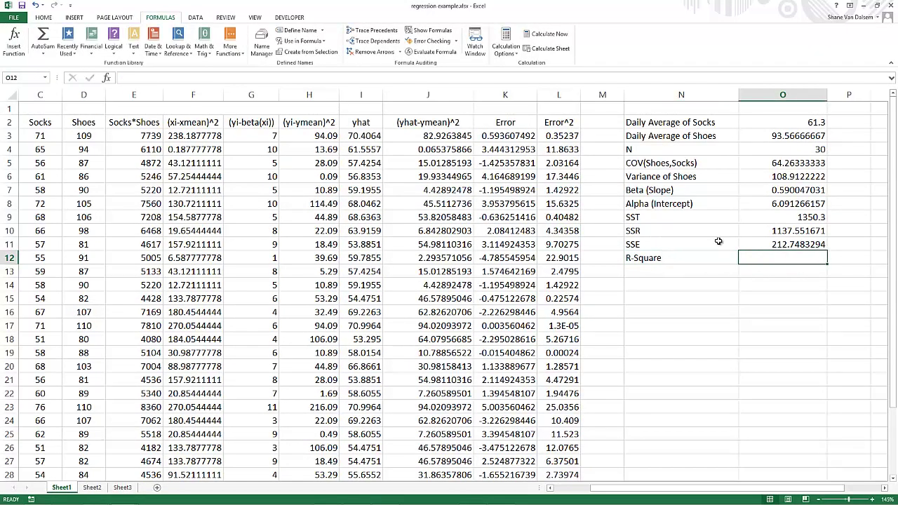
Step: Consult the R-Square equation in the Word document Regression Equations and calculate R-Square in O12 with =O10/O9
mouse_move(302, 502)
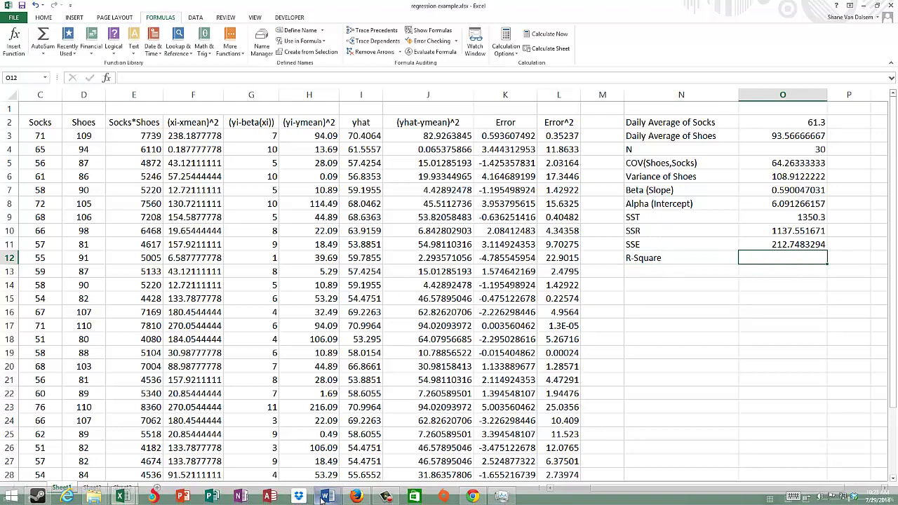
left_click(327, 496)
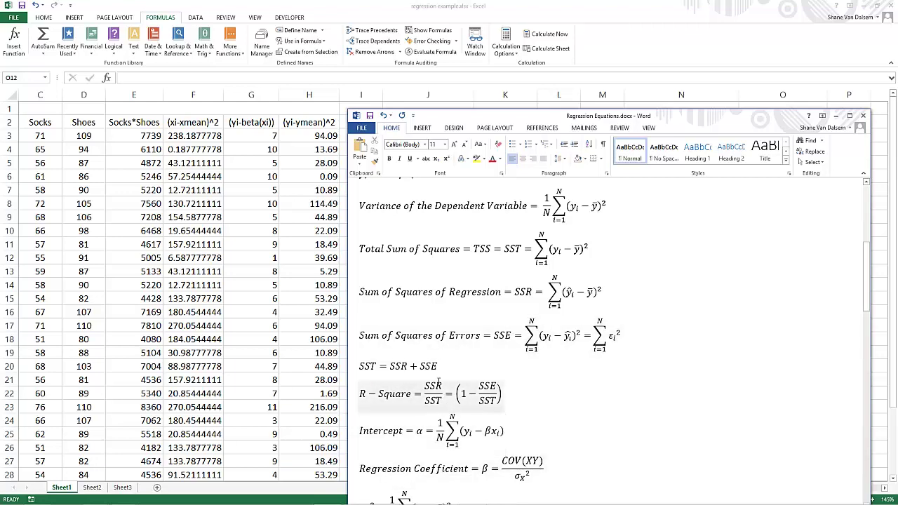
key("alt+Tab")
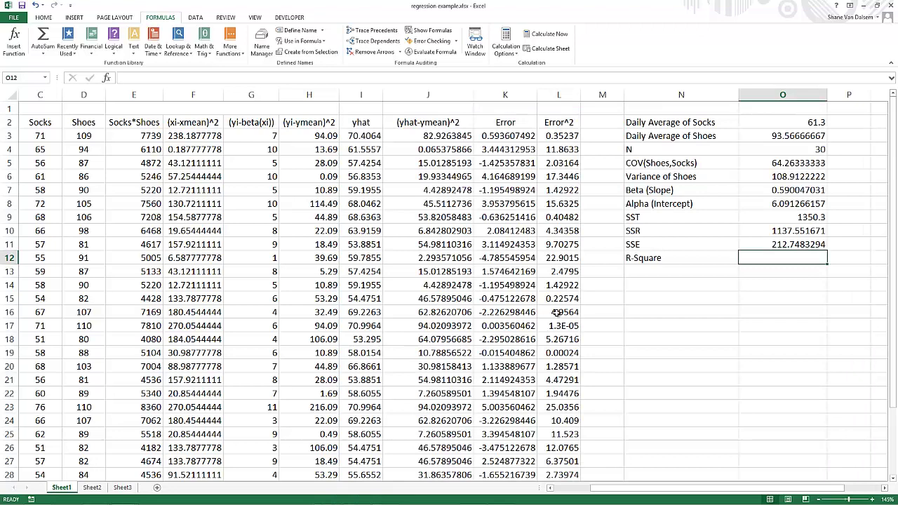
type("=")
key("Up")
key("Up")
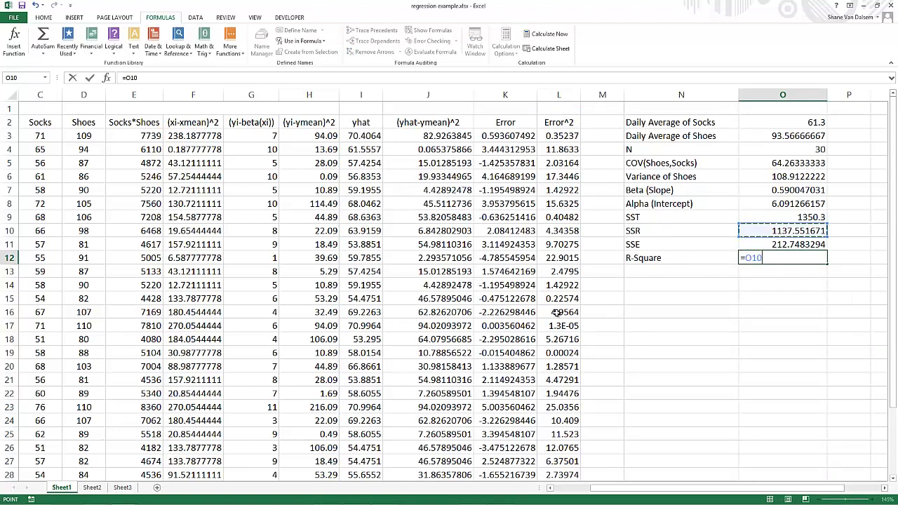
type("/")
key("Up")
key("Up")
key("Up")
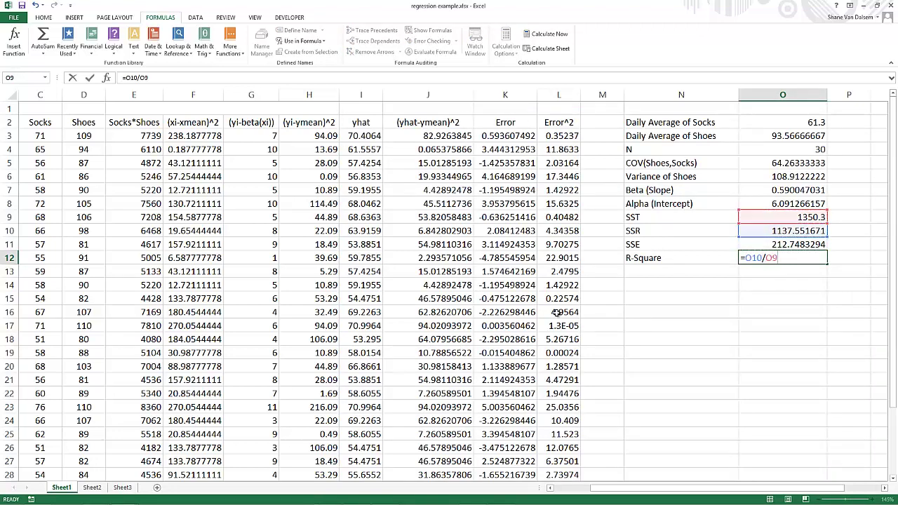
key("Return")
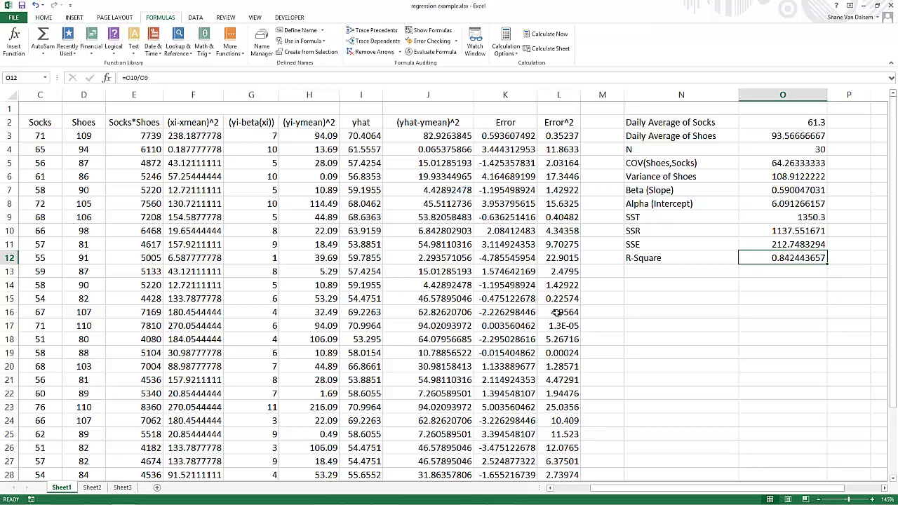
key("Return")
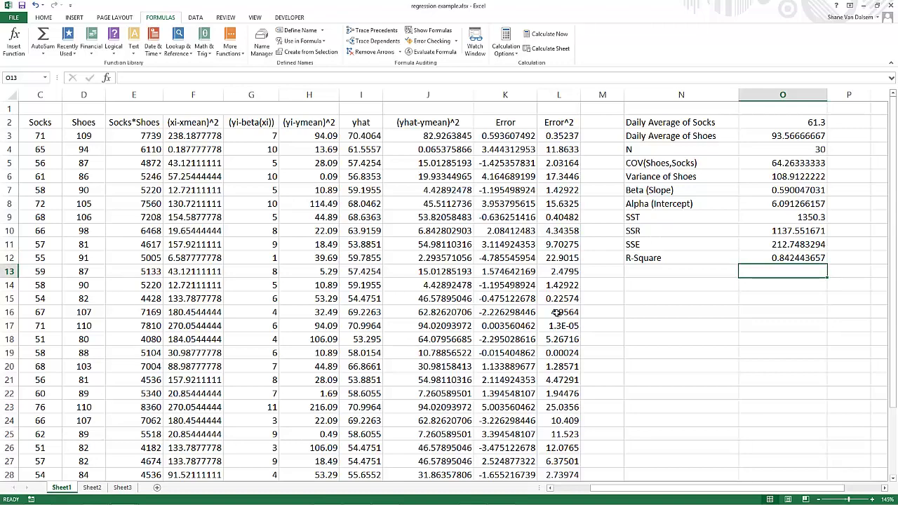
key("Left")
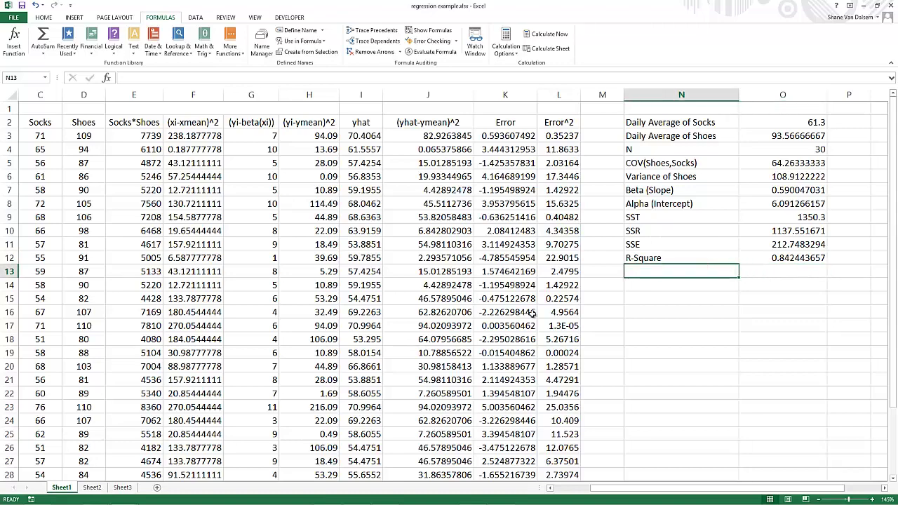
Step: Switch to the Regression Equations document in Word and find the standard error and T-Stat equations
mouse_move(122, 500)
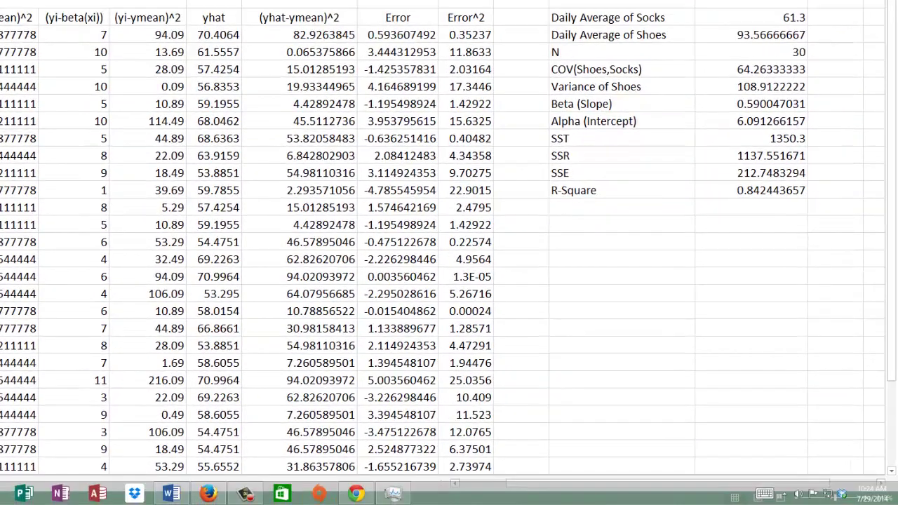
left_click(171, 493)
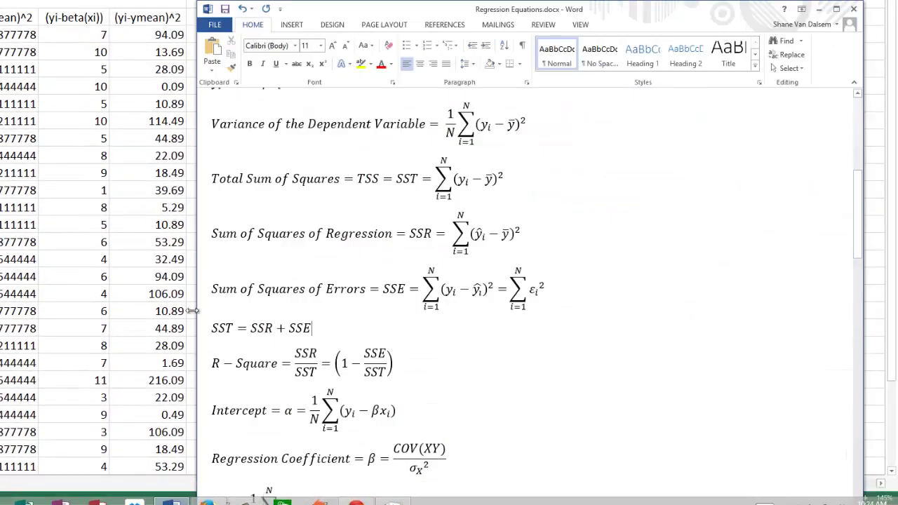
scroll(361, 224, "up", 2)
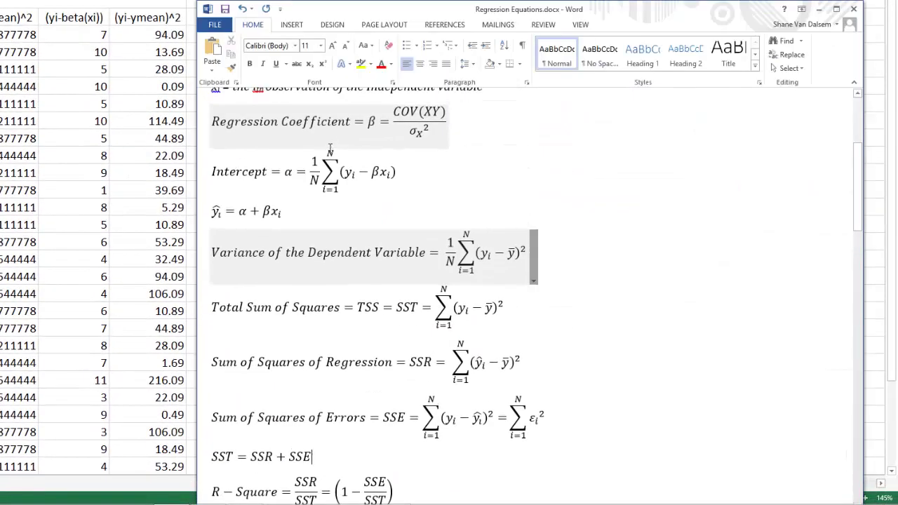
scroll(316, 266, "down", 3)
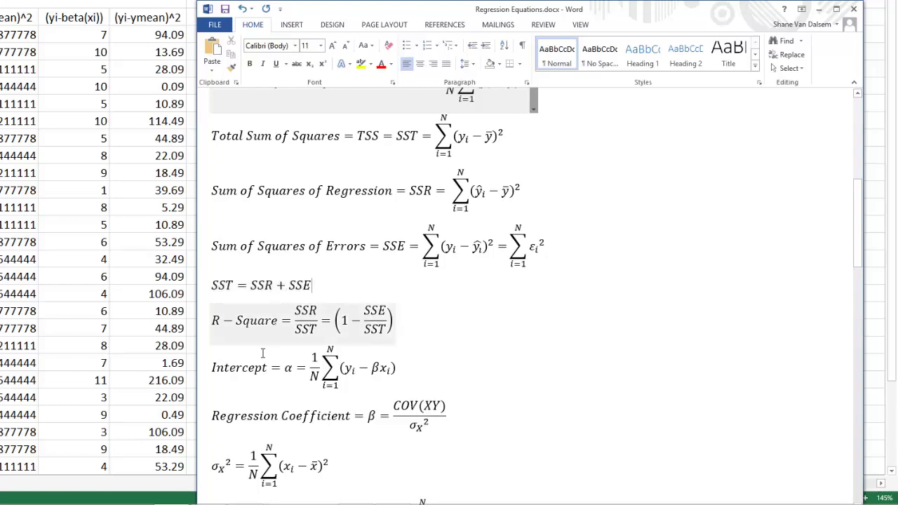
scroll(257, 375, "down", 5)
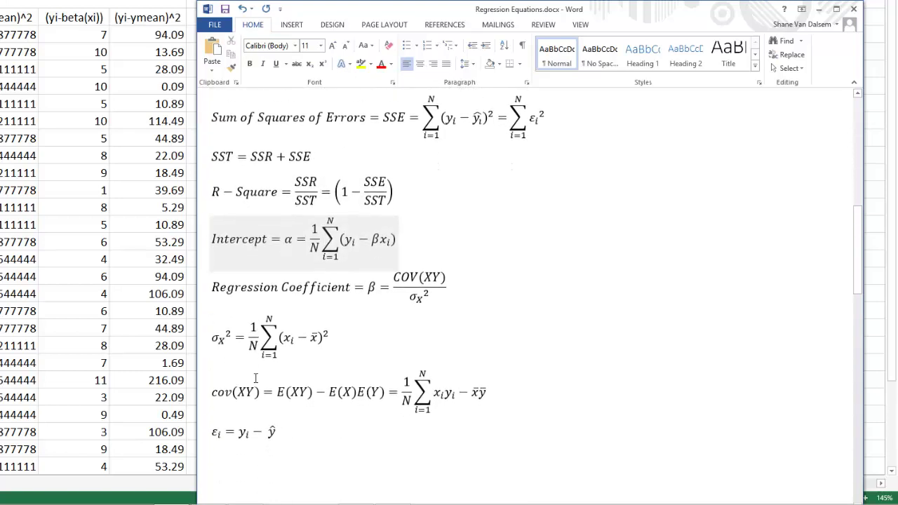
scroll(251, 371, "down", 2)
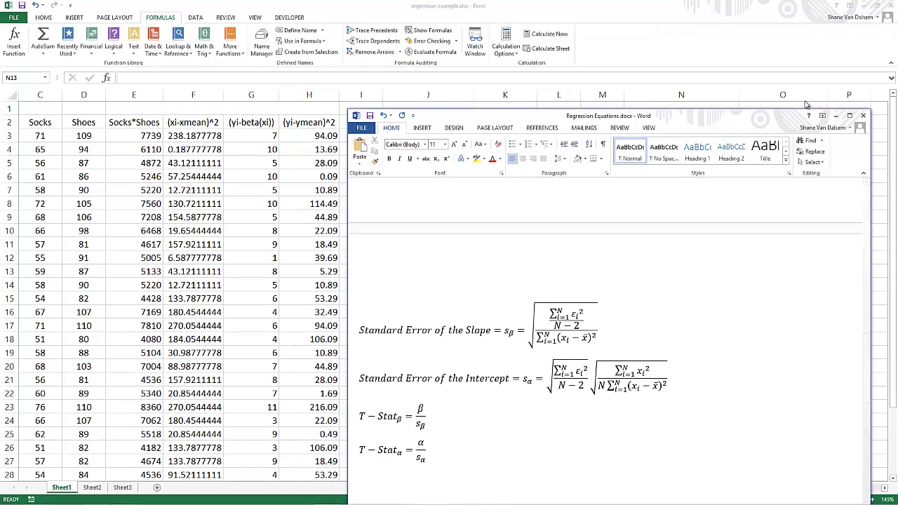
Step: Move the Word window aside, and place the Excel window unmaximized beside it, stretched to the full screen height
left_click_drag(614, 118, 315, 118)
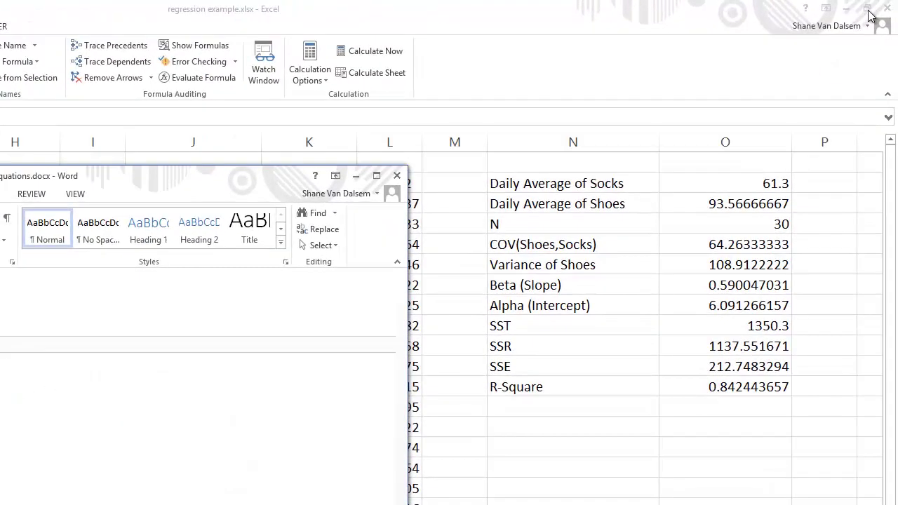
left_click(868, 9)
left_click_drag(394, 12, 712, 1)
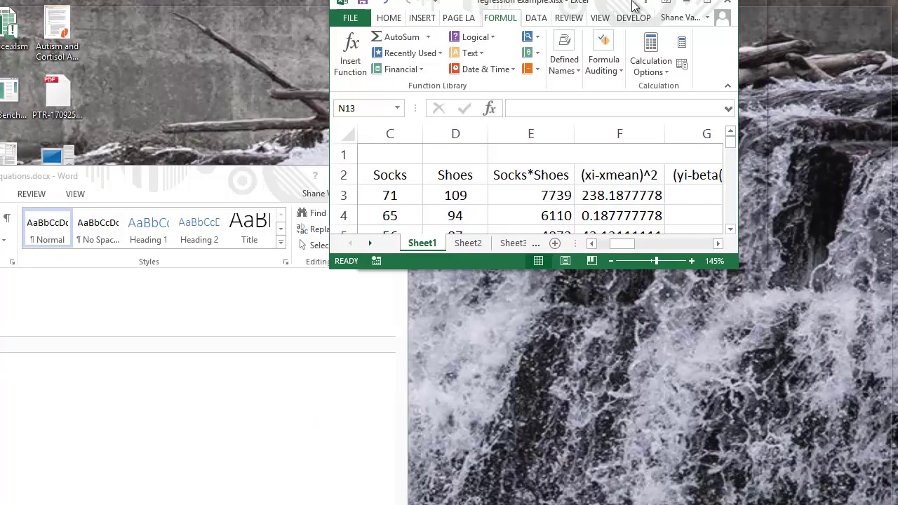
left_click(868, 9)
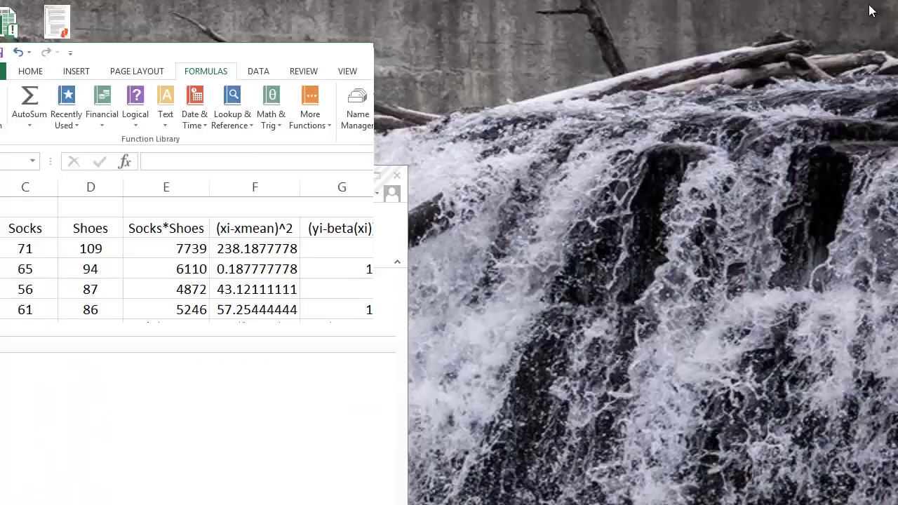
left_click_drag(257, 55, 663, 26)
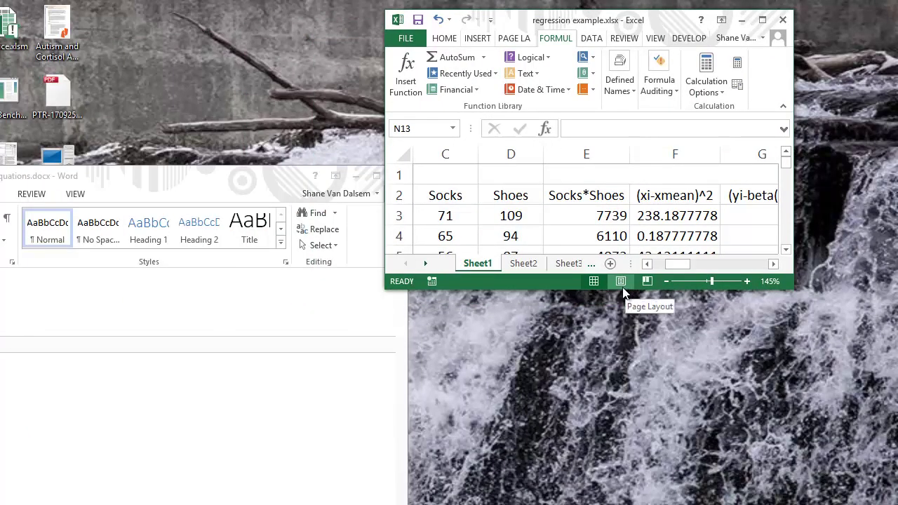
left_click_drag(570, 288, 572, 502)
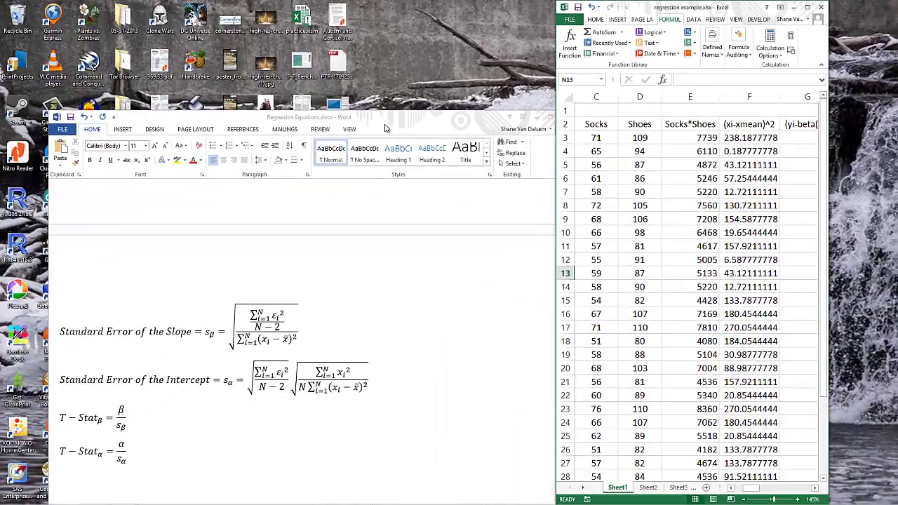
Step: Stretch the Word window over the full screen height and widen the Excel window to fill the remaining space beside it
left_click_drag(194, 156, 161, 9)
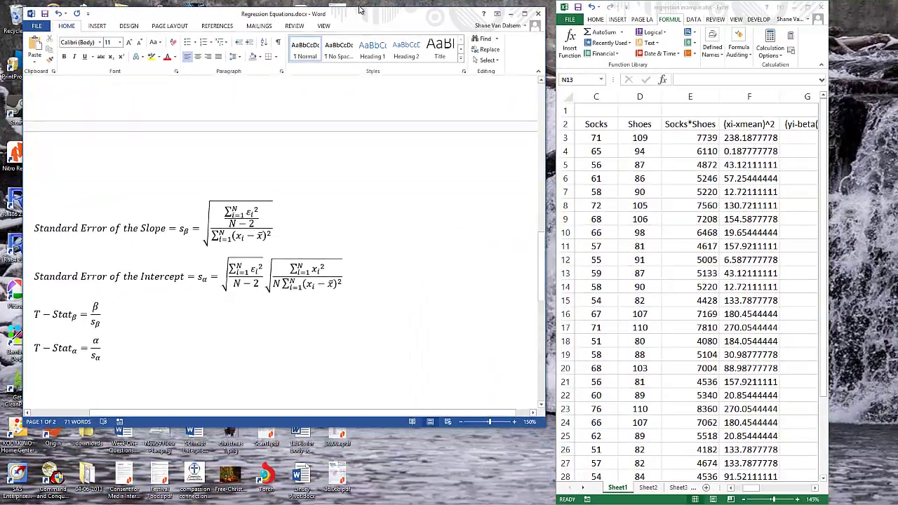
left_click_drag(360, 10, 355, 2)
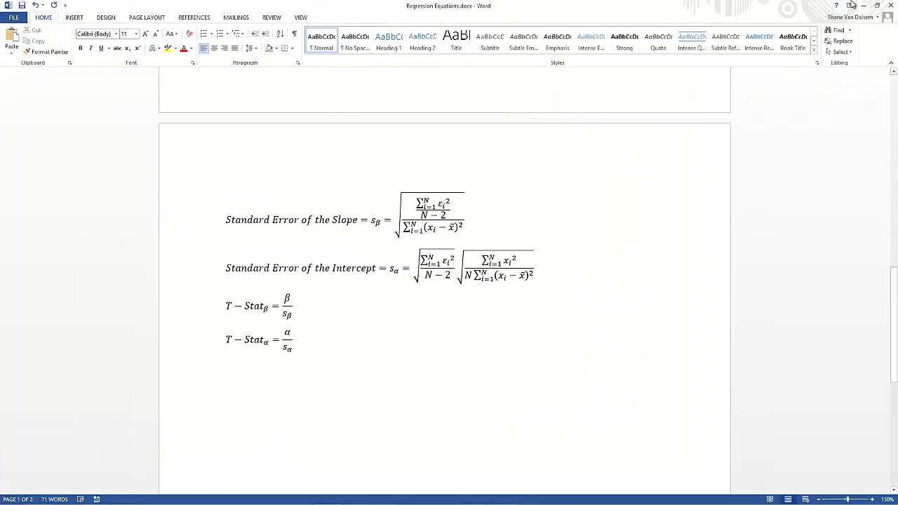
left_click(883, 9)
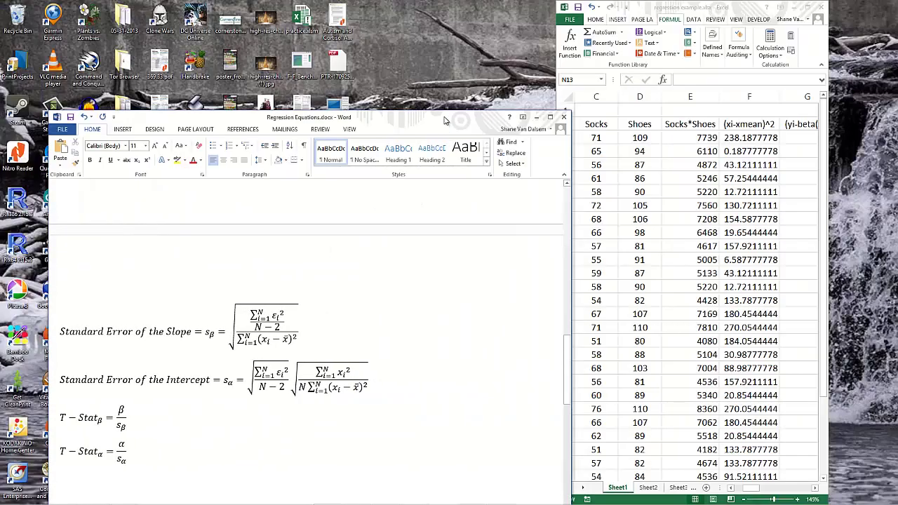
left_click_drag(450, 120, 402, 9)
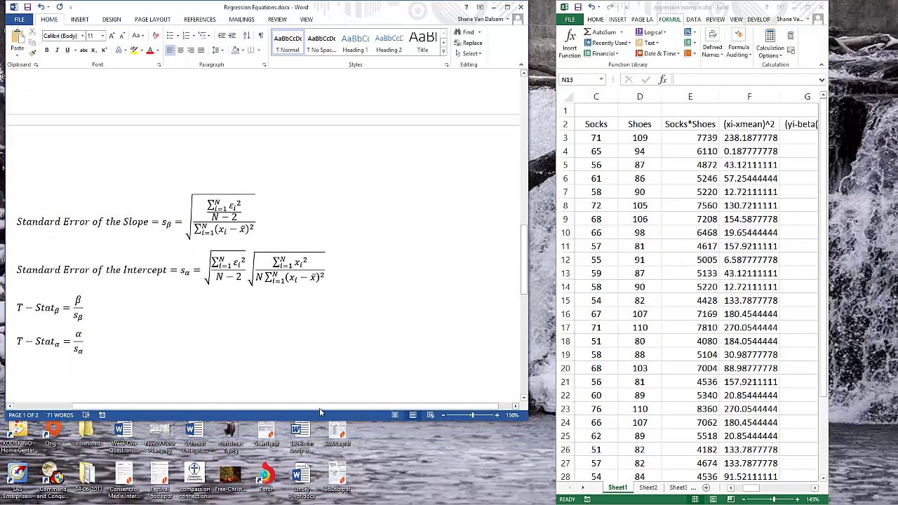
left_click_drag(321, 420, 320, 504)
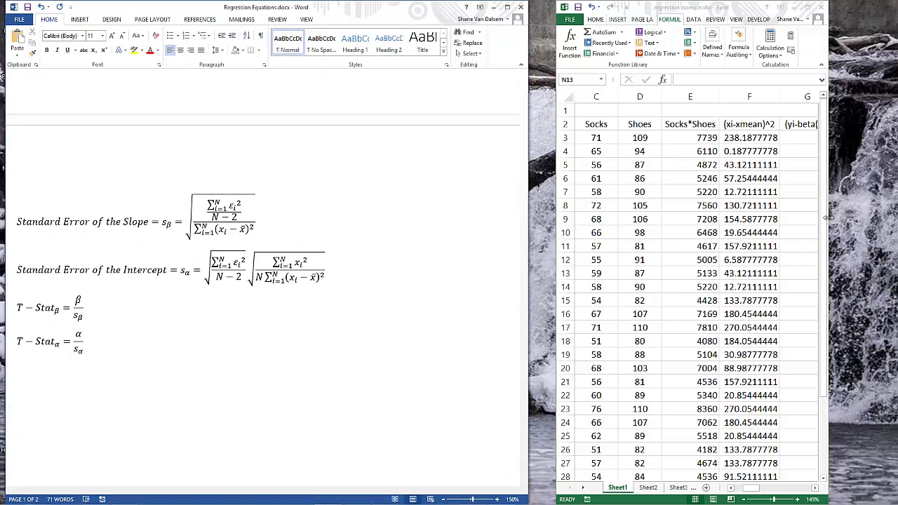
left_click_drag(824, 222, 896, 222)
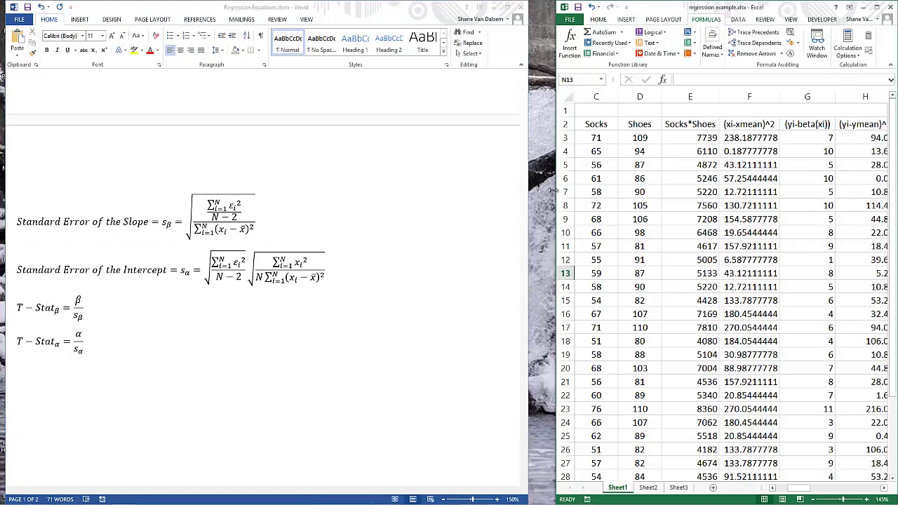
left_click_drag(554, 191, 538, 191)
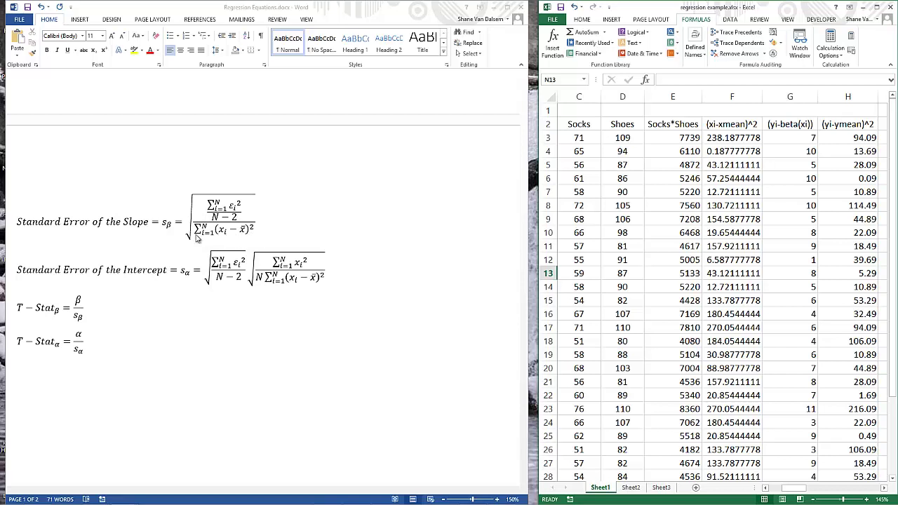
Step: Label N13 "Standard error of the slope" and start a square-root formula beside it in O13 with =sqrt(
left_click(751, 247)
key("Down")
key("Down")
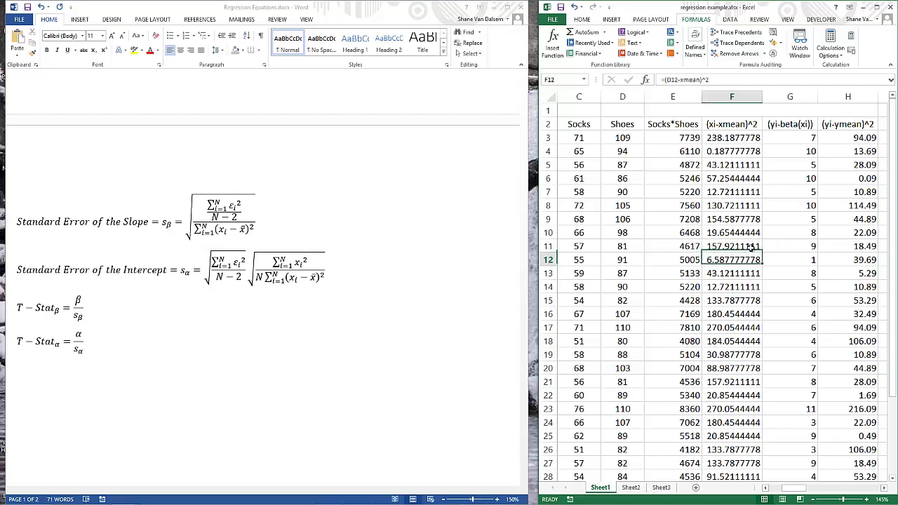
key("Right")
key("Right")
key("Right")
key("Right")
key("Right")
key("Right")
key("Right")
key("Right")
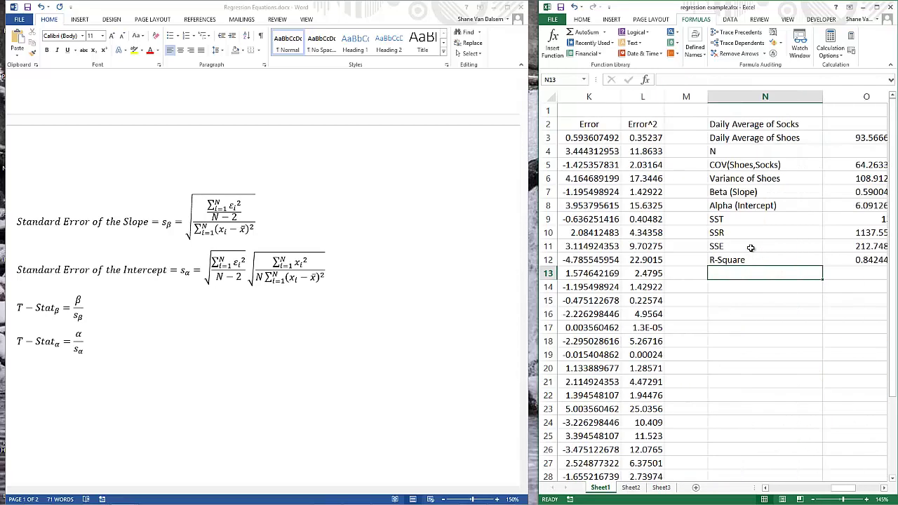
type("Standa")
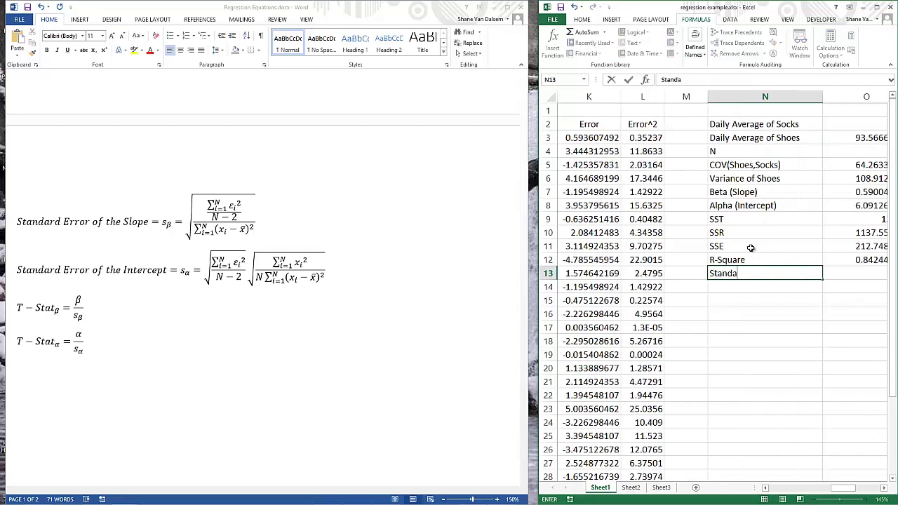
type("rd error of the slo")
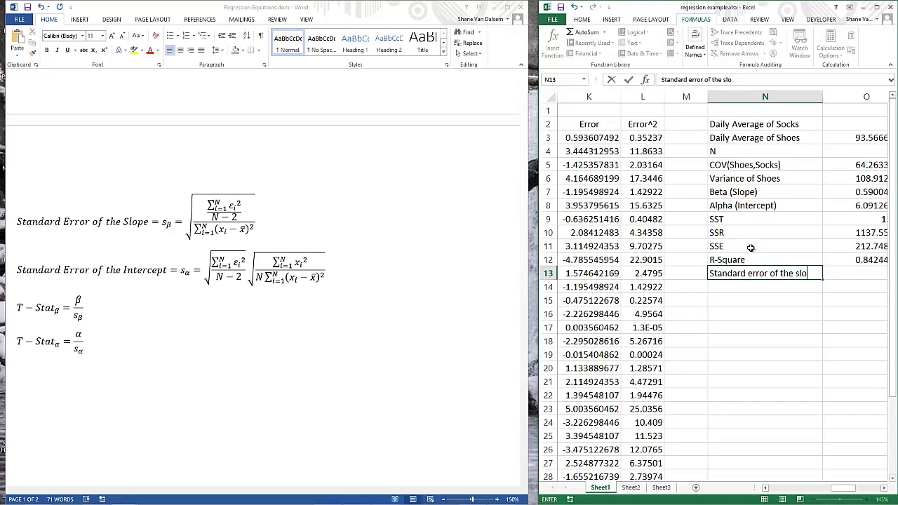
type("pe")
key("Tab")
type("=s")
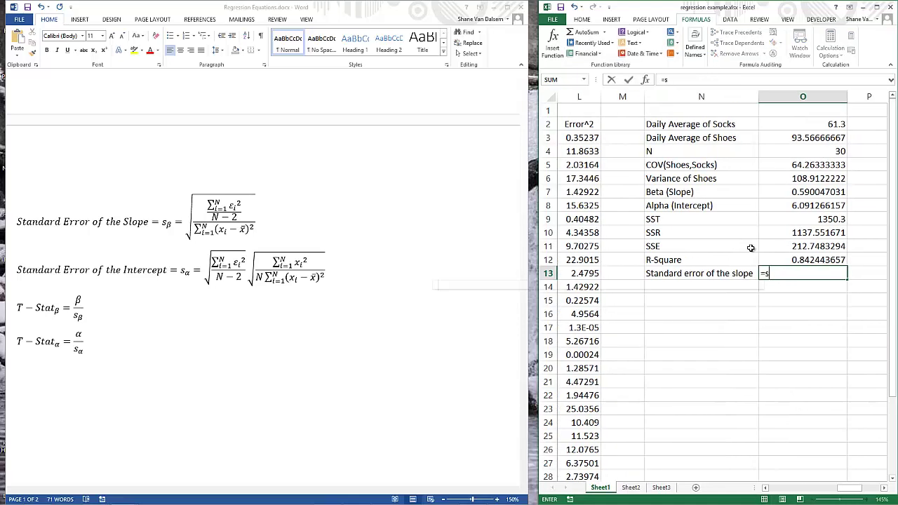
type("qrt(")
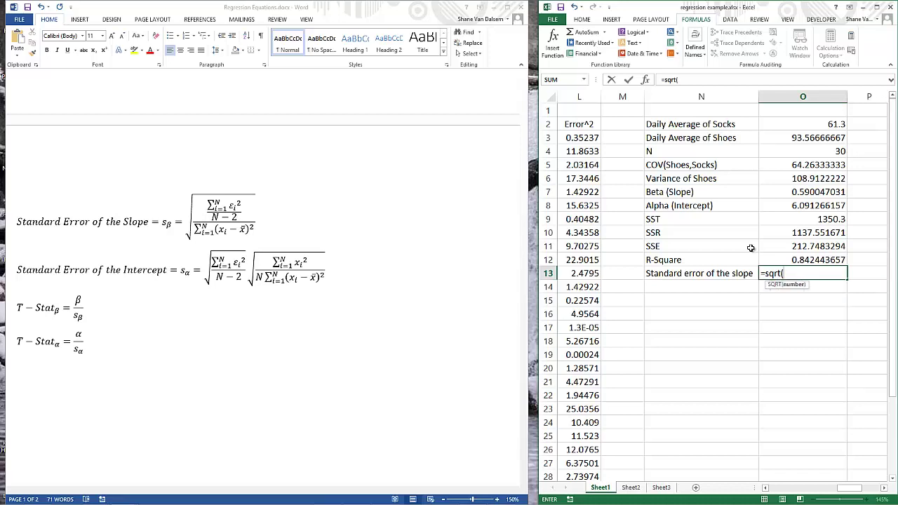
type("sum(")
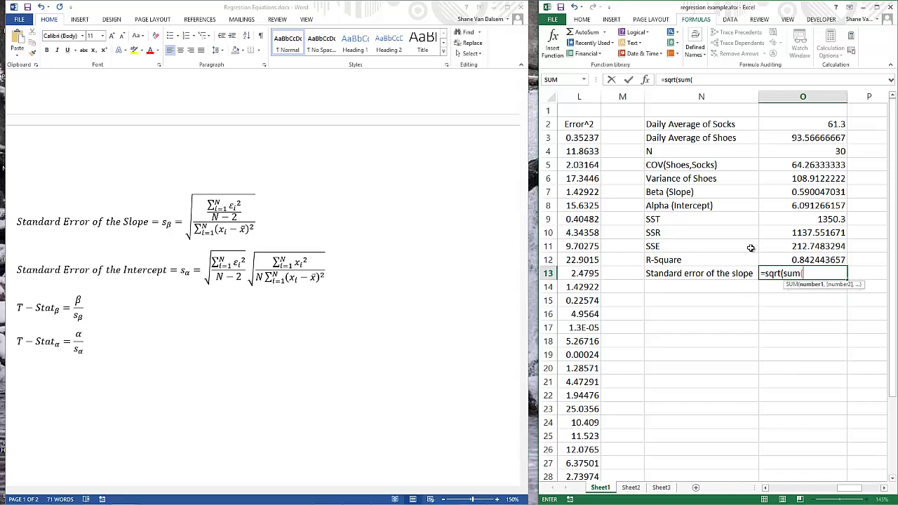
key("BackSpace")
key("BackSpace")
key("BackSpace")
key("BackSpace")
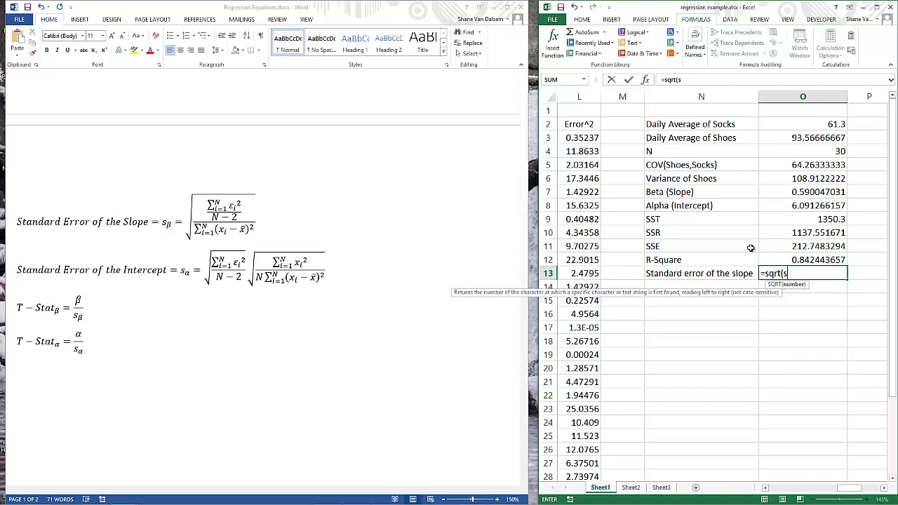
Step: Divide SSE in O11 by (obs-2) inside the square root in O13 and add /sum( as a further divisor
key("Up")
key("Up")
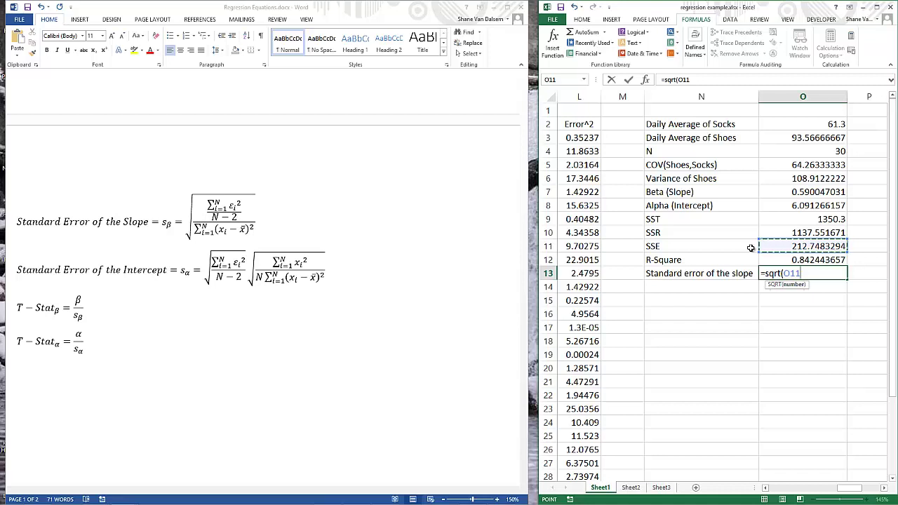
type("/(")
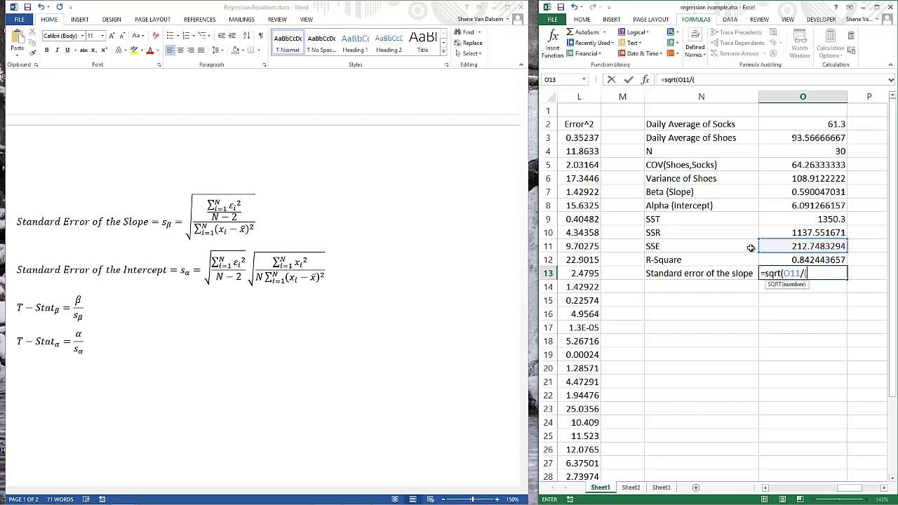
type("obs-2")
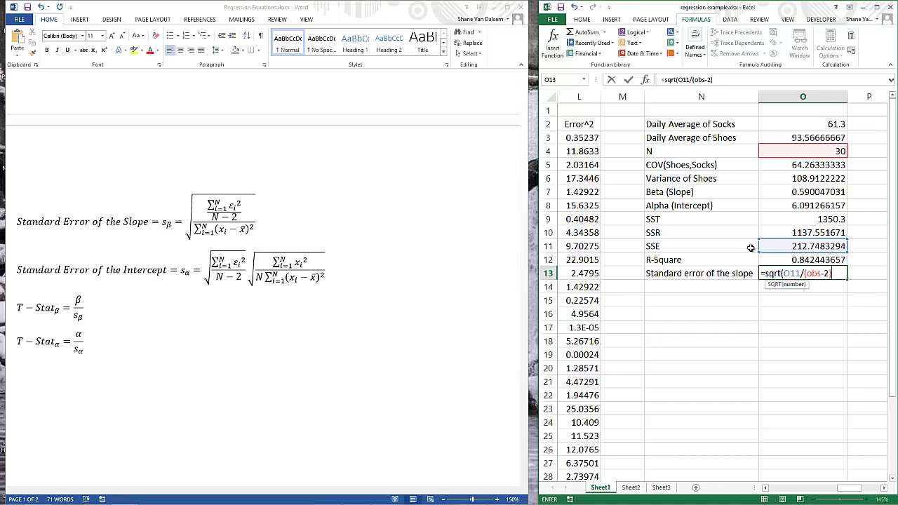
type(")/(sum(")
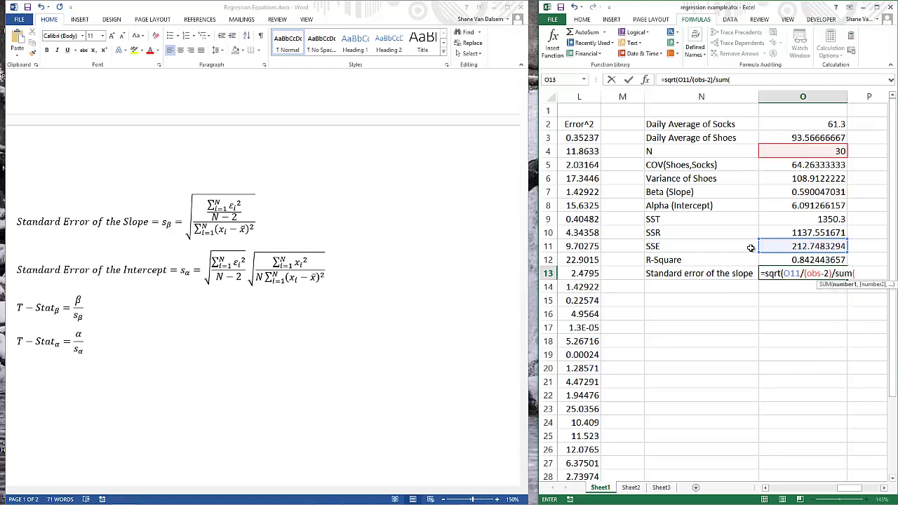
Step: Complete the slope's standard error formula in O13 by summing the (xi-xmean)^2 values in F3:F32 as the divisor
key("Left")
key("Left")
key("Left")
key("Left")
key("Left")
key("Left")
key("Left")
key("Left")
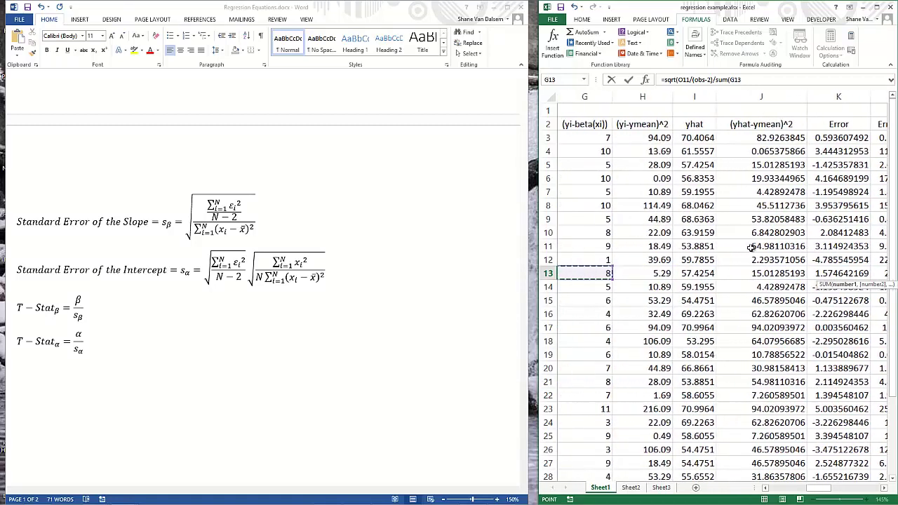
key("Up")
key("Up")
key("Up")
key("Up")
key("Up")
key("Up")
key("Up")
key("Up")
key("Up")
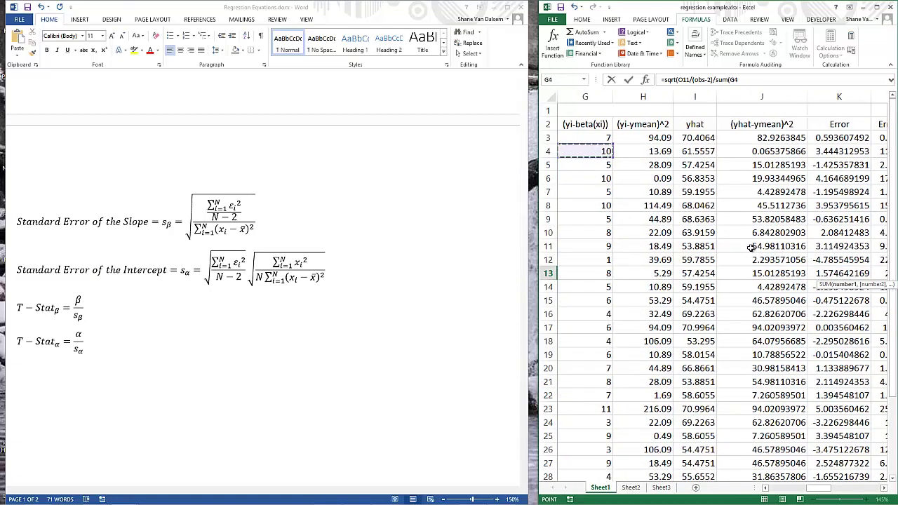
key("Up")
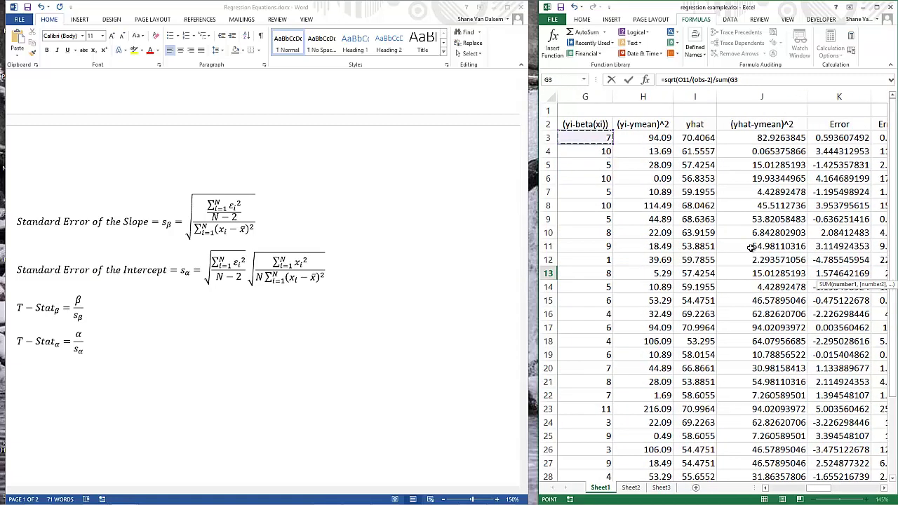
key("Left")
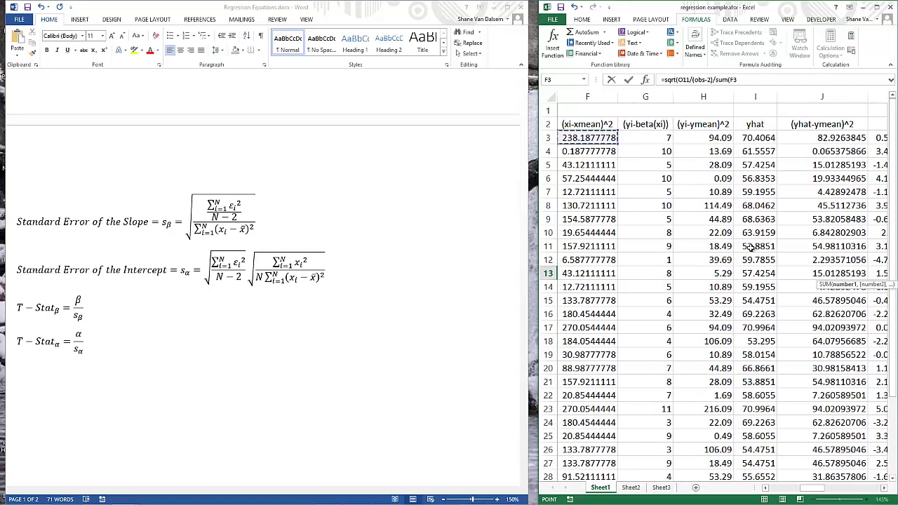
key("Left")
key("Right")
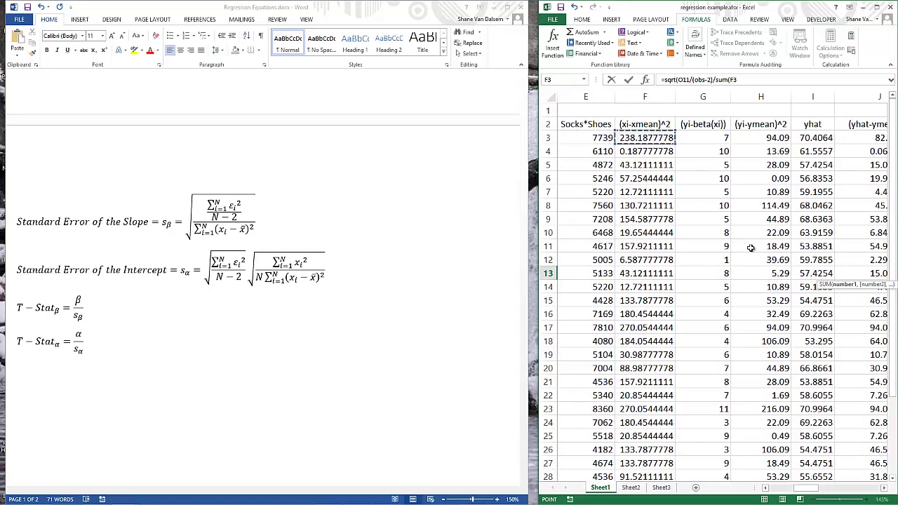
key("shift+Down")
key("shift+Down")
key("shift+Down")
key("shift+Down")
key("shift+Down")
key("shift+Down")
key("shift+Down")
key("shift+Down")
key("shift+Down")
key("shift+Down")
key("shift+Down")
key("shift+Down")
key("shift+Down")
key("shift+Down")
key("shift+Down")
key("shift+Down")
key("shift+Down")
key("shift+Down")
key("shift+Down")
key("shift+Down")
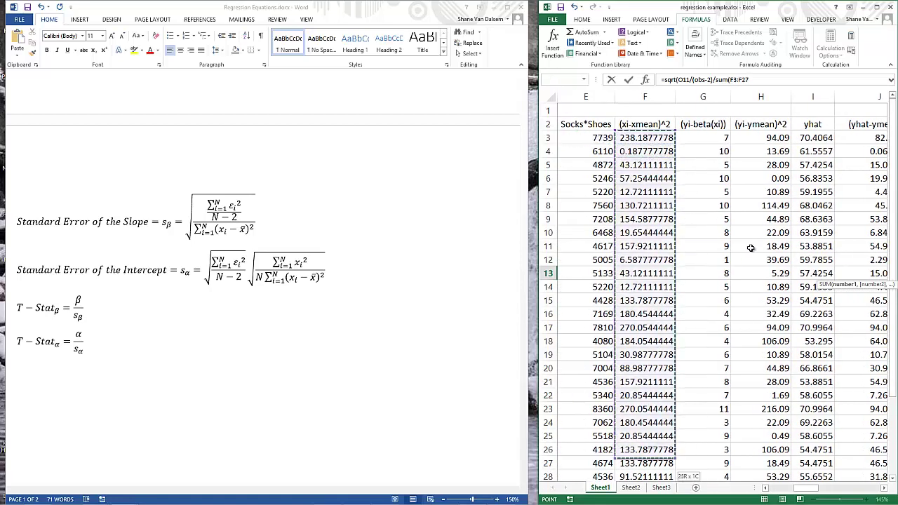
key("shift+Down")
key("shift+Down")
key("shift+Down")
key("shift+Down")
key("shift+Down")
key("shift+Down")
key("shift+Down")
key("shift+Down")
key("shift+Down")
key("shift+Down")
key("shift+Down")
key("shift+Down")
key("shift+Down")
key("shift+Down")
key("shift+Up")
key("shift+Up")
key("shift+Up")
key("shift+Up")
key("shift+Up")
key("shift+Up")
key("shift+Up")
key("shift+Up")
key("shift+Up")
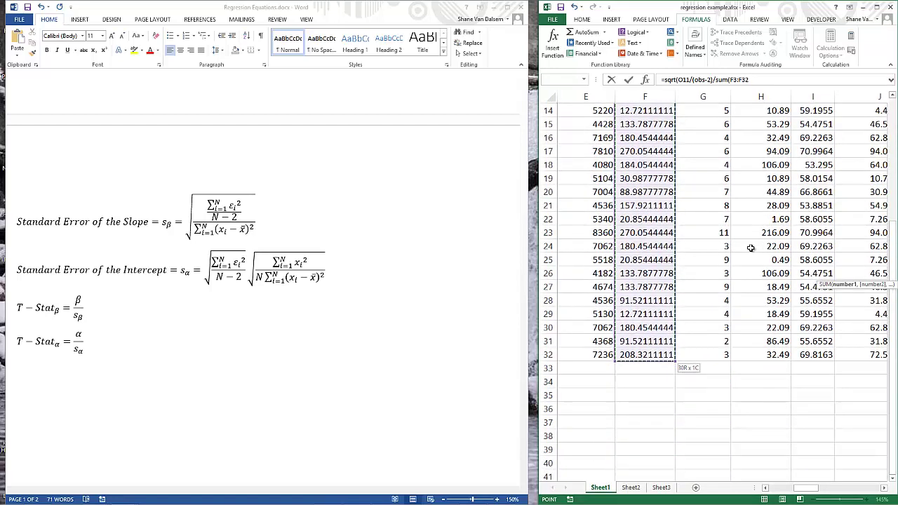
type(")")
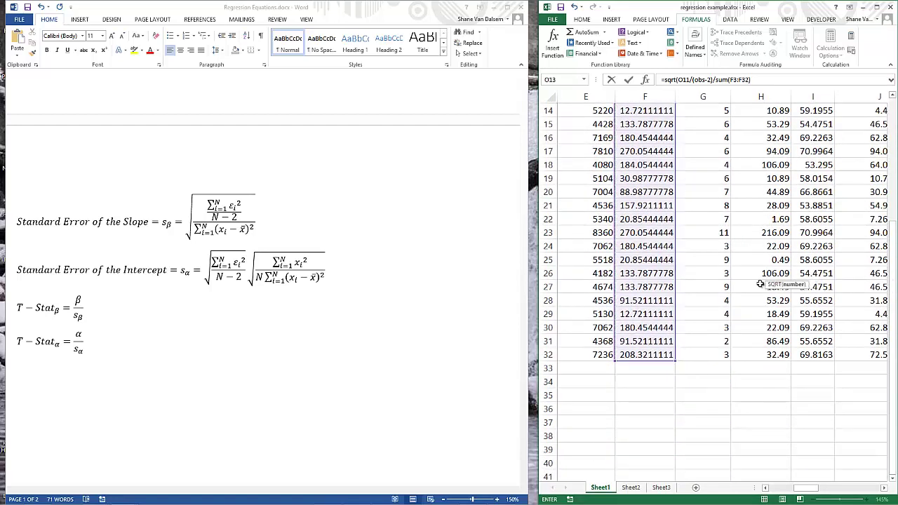
left_click_drag(797, 489, 836, 493)
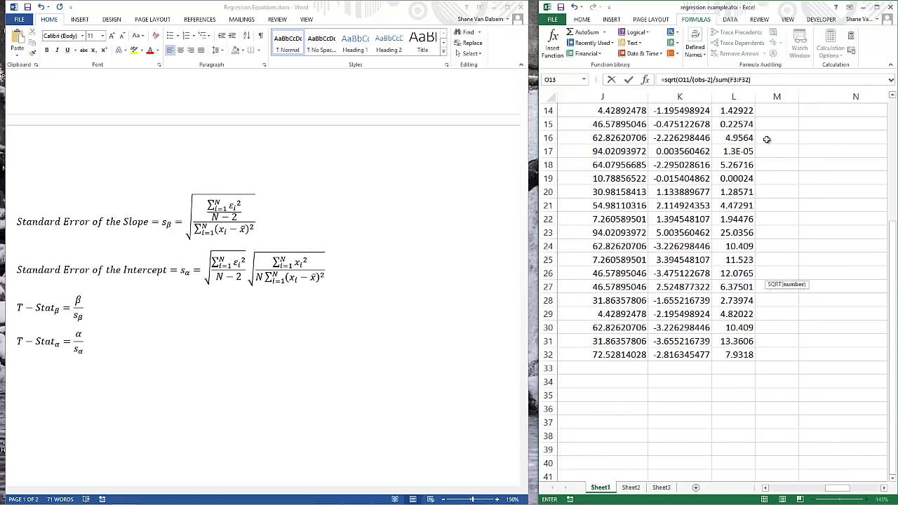
left_click(759, 78)
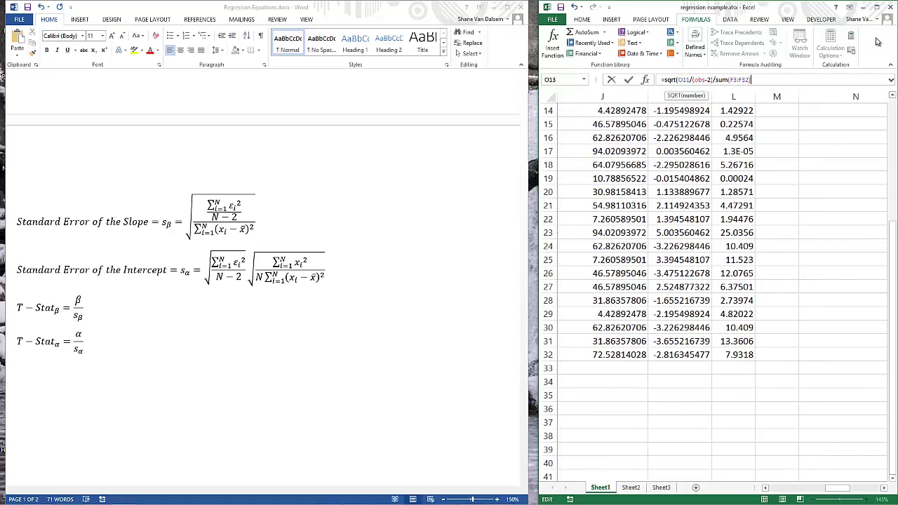
key("ctrl+Return")
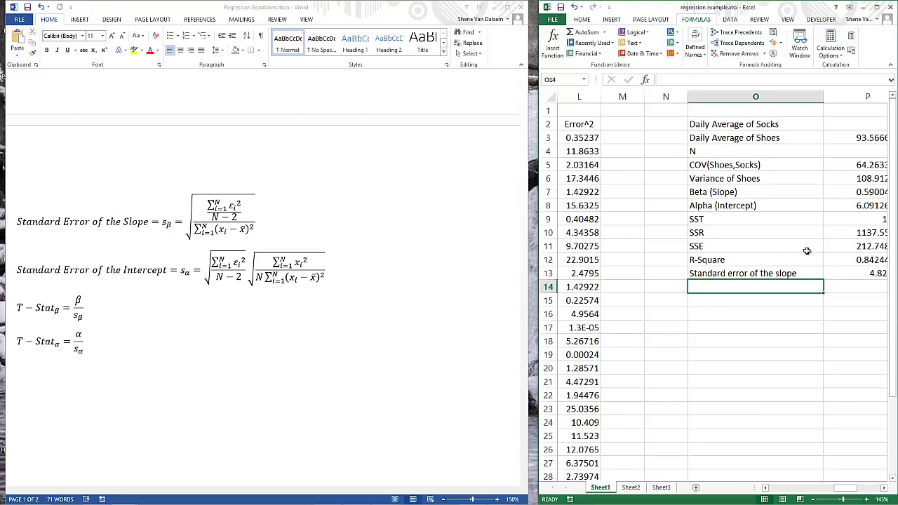
Step: Label cell O14 "Standard error of intercept"
type("Standard")
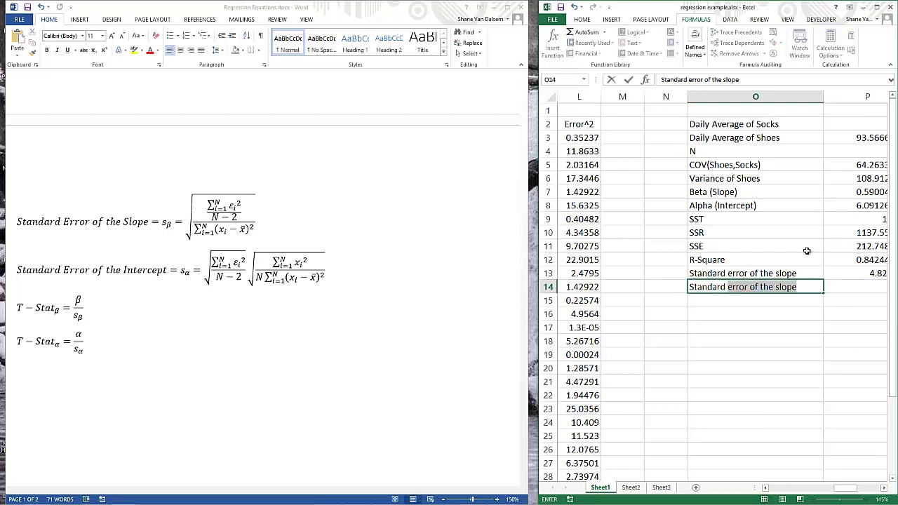
type(" error of intercept")
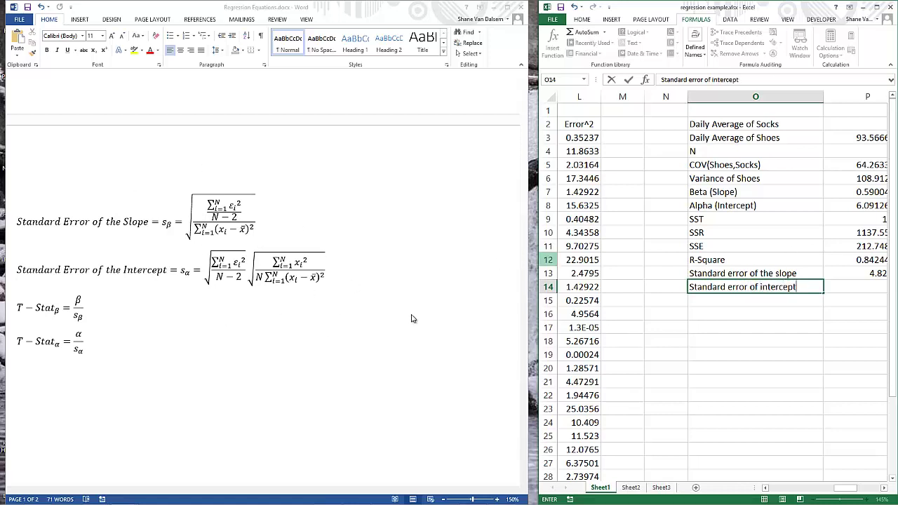
left_click(666, 315)
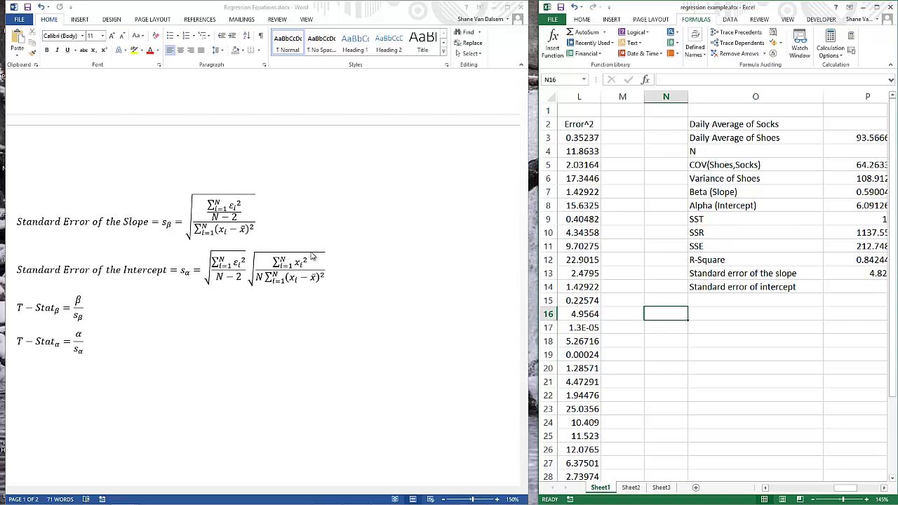
Step: Add the column header xi^2 in M2, beside the Error^2 column
left_click(614, 124)
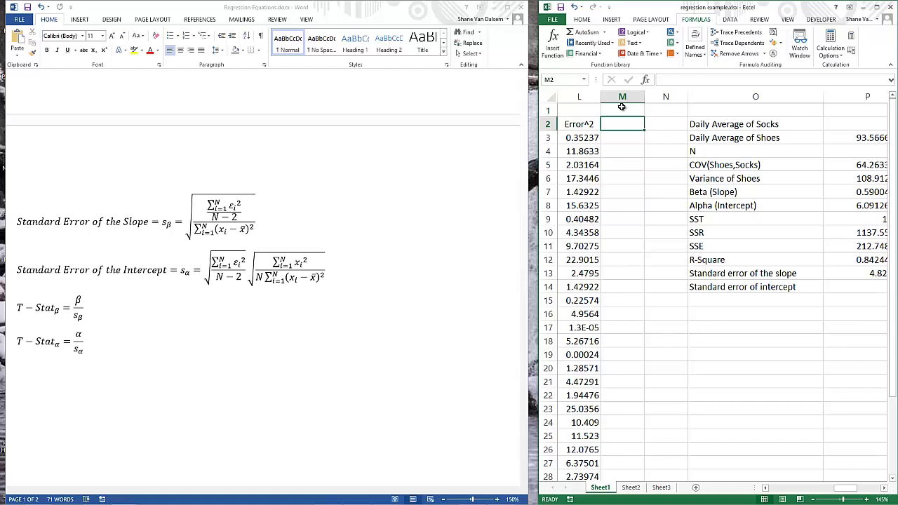
type("xi^2")
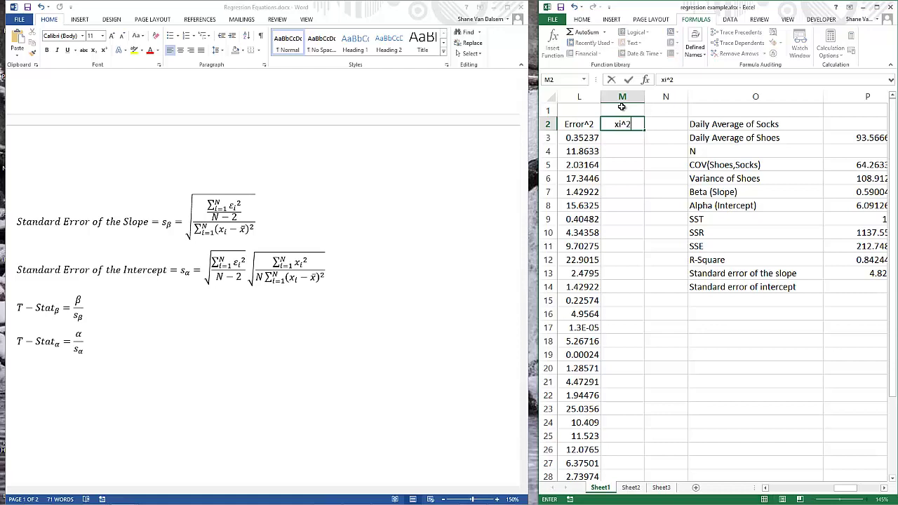
key("Return")
Step: Calculate the squared shoes value in M3 with =D3^2 and fill the formula down the xi^2 column for the data rows
type("=")
key("Left")
key("Left")
key("Left")
key("Left")
key("Left")
key("Left")
key("Left")
key("Left")
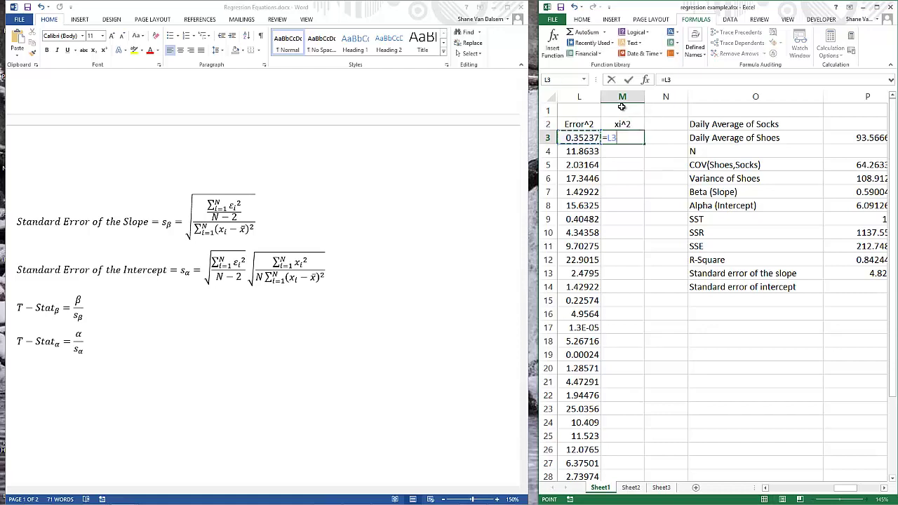
key("Left")
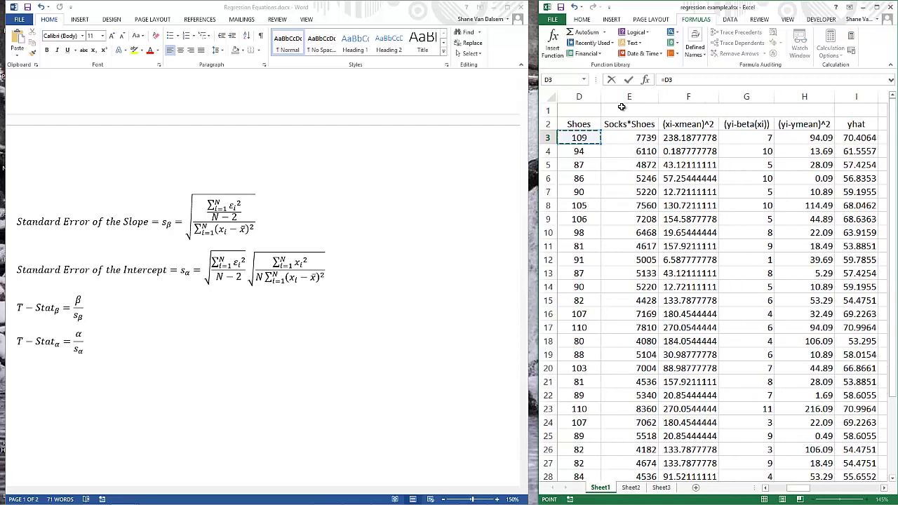
type("&")
type("2")
key("ctrl+Return")
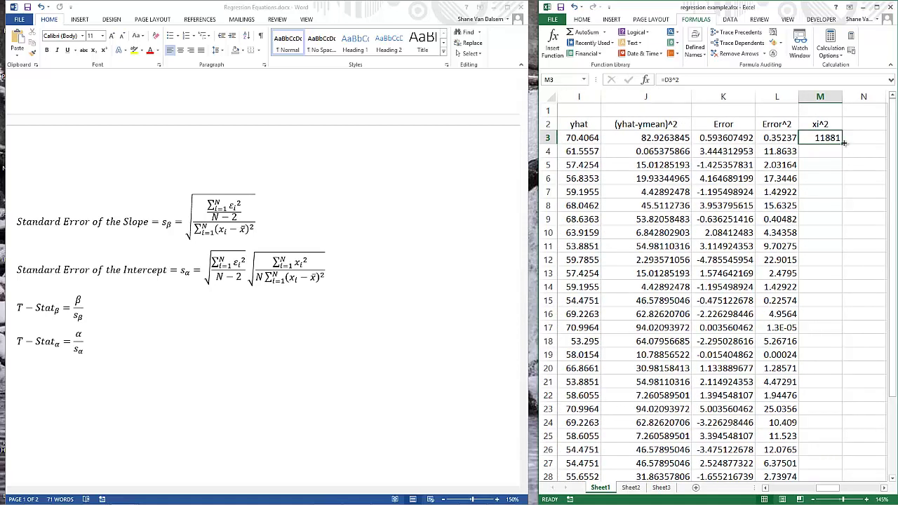
left_click_drag(844, 142, 838, 466)
key("Up")
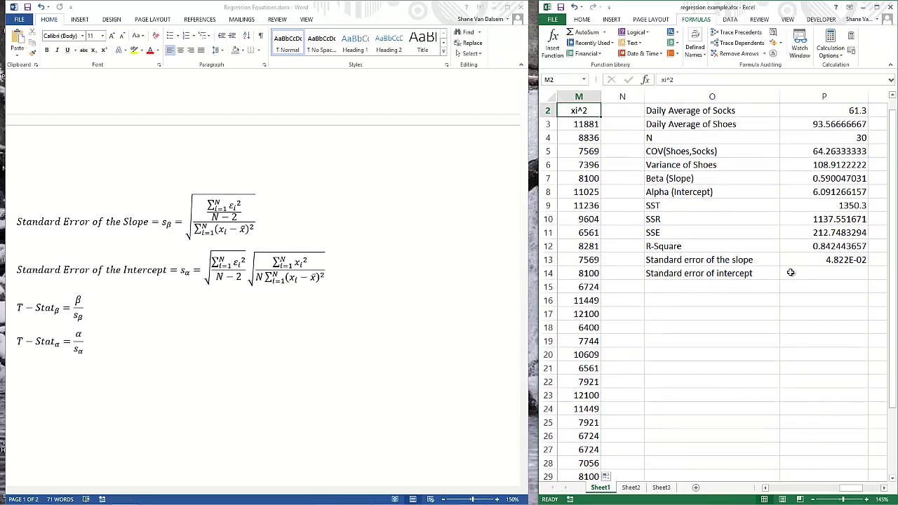
Step: Start the intercept's standard error formula in P14 with the square root of SSE over N minus 2, sqrt(P11/(obs-2))
key("Down")
key("Down")
key("Down")
key("Down")
key("Down")
key("Down")
key("Down")
key("Down")
key("Down")
key("Down")
key("Down")
key("Down")
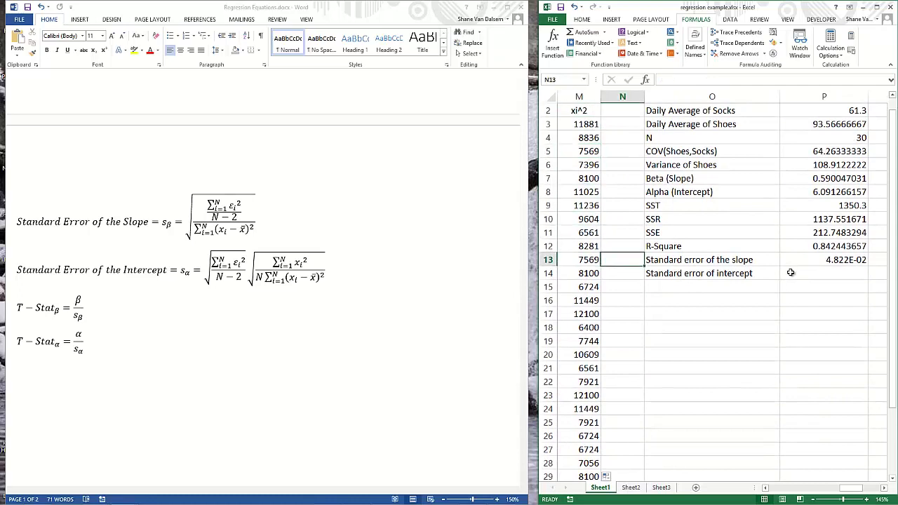
key("Right")
key("Right")
key("Right")
key("Right")
key("Right")
key("Left")
key("Left")
key("Left")
key("Left")
key("Left")
key("Left")
key("Left")
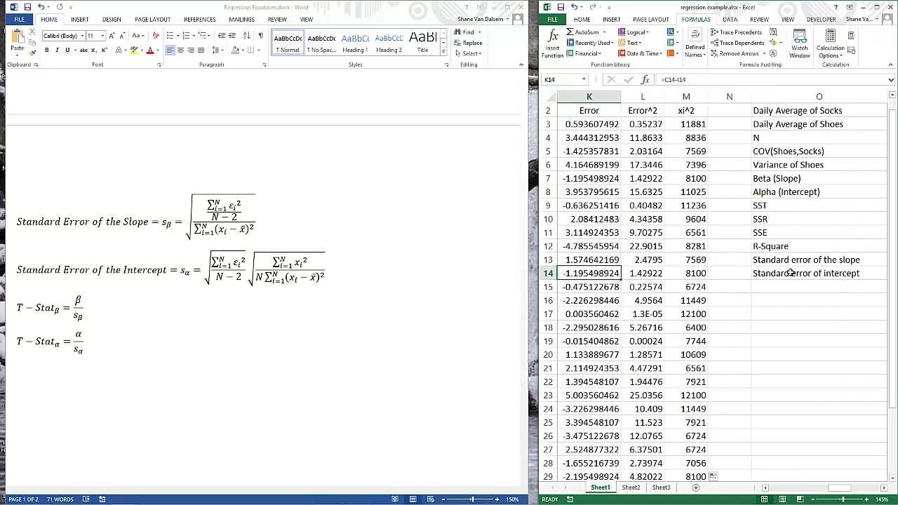
key("Right")
key("Right")
key("Right")
key("Right")
key("Right")
type("=")
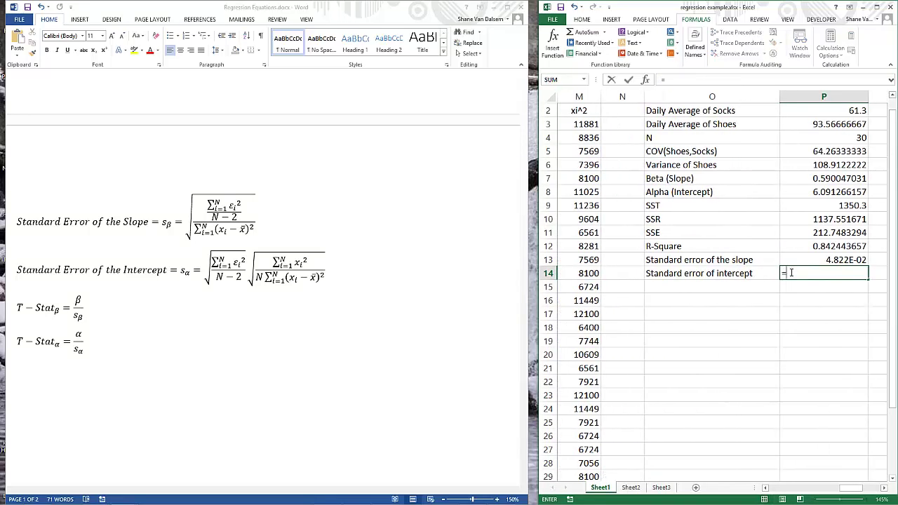
type("sqrt")
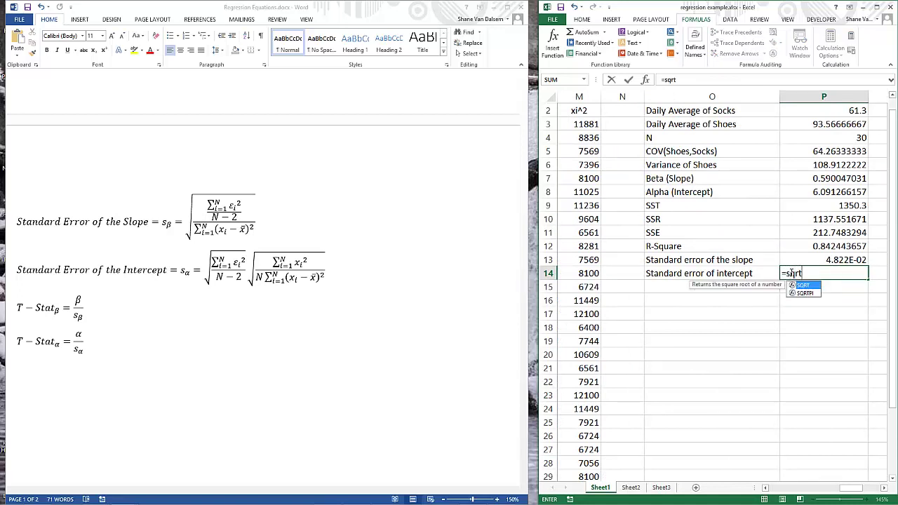
type("(")
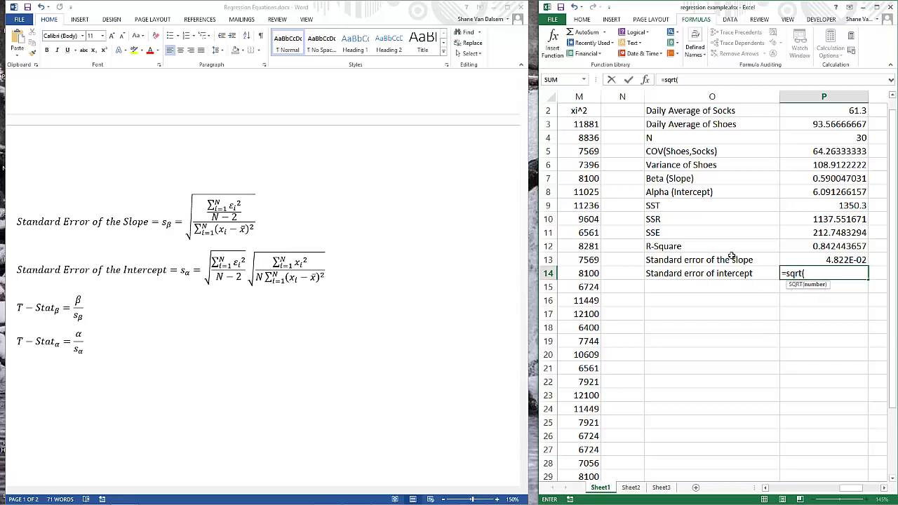
left_click(824, 234)
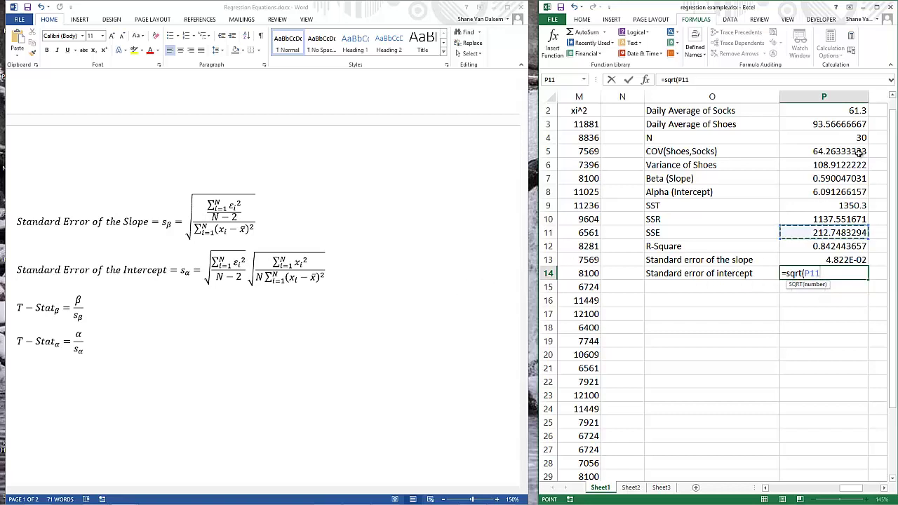
type("/")
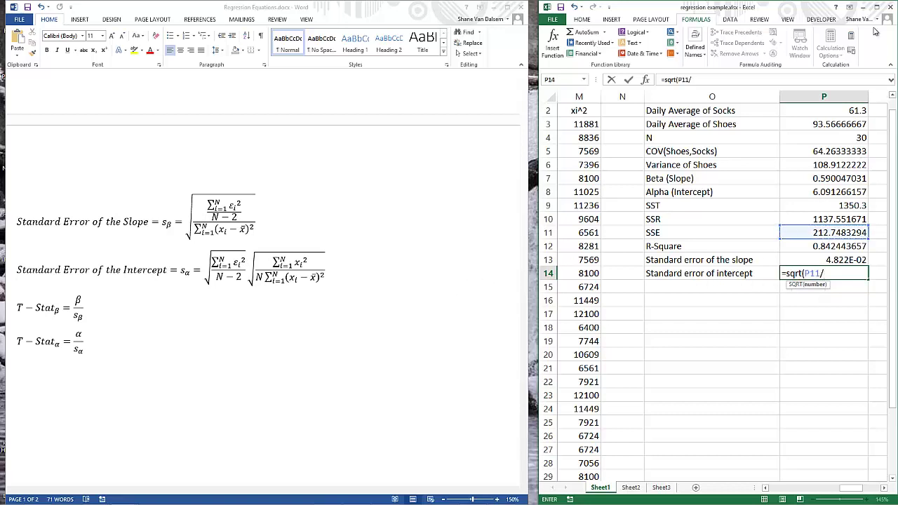
type("(")
type("obs")
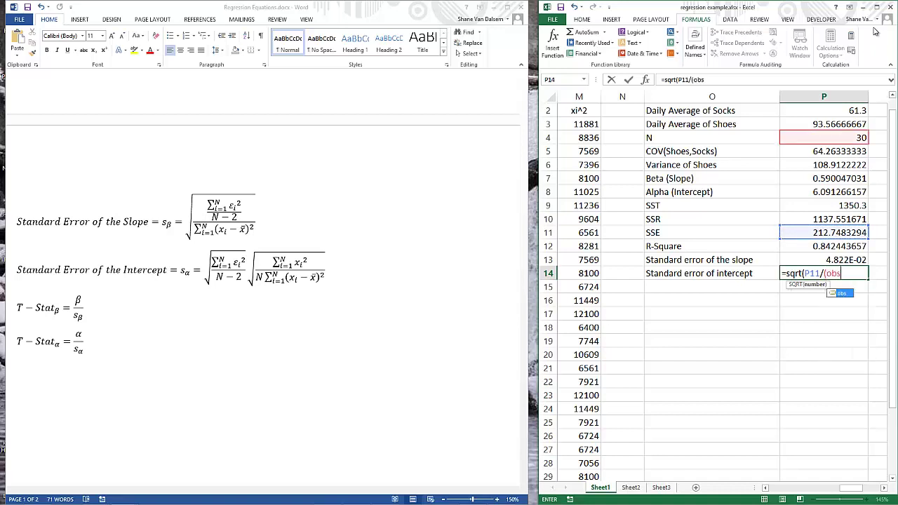
type("-2))")
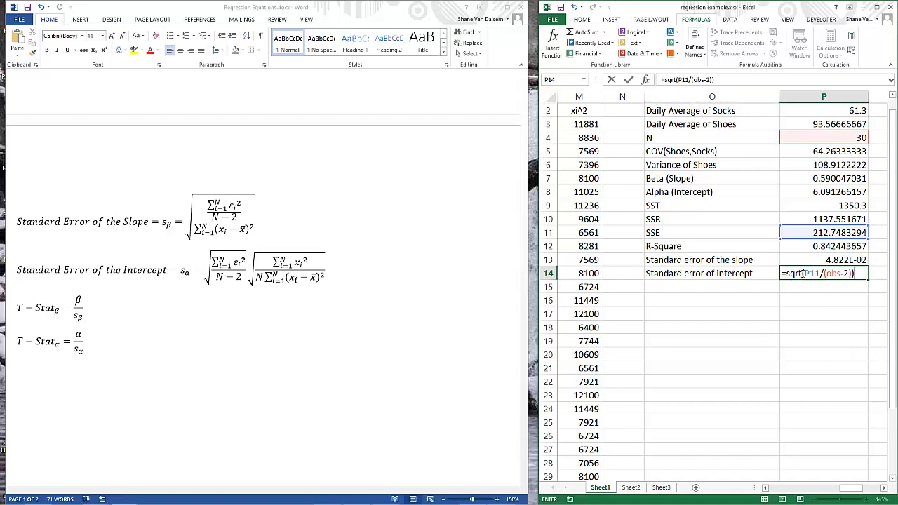
Step: Multiply the P14 formula by a second square root whose numerator sums the xi^2 values in M3:M32
type("*")
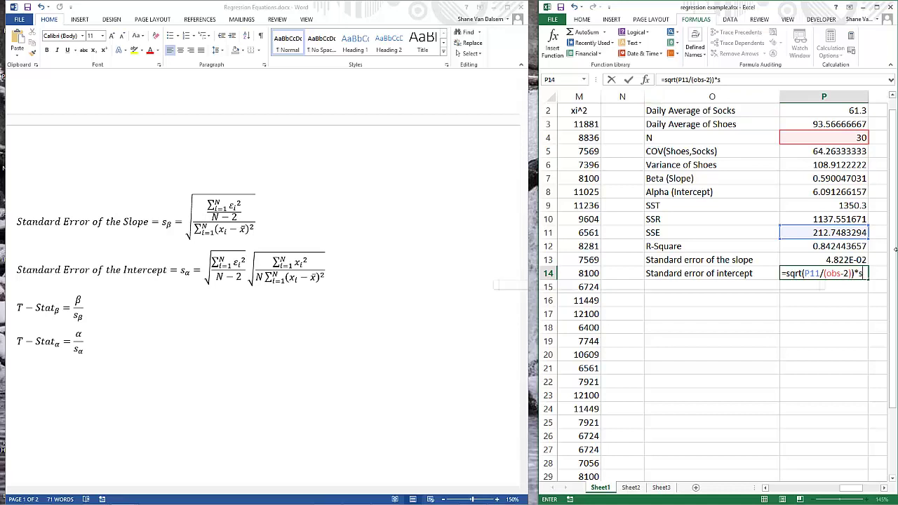
type("sqrt(sum")
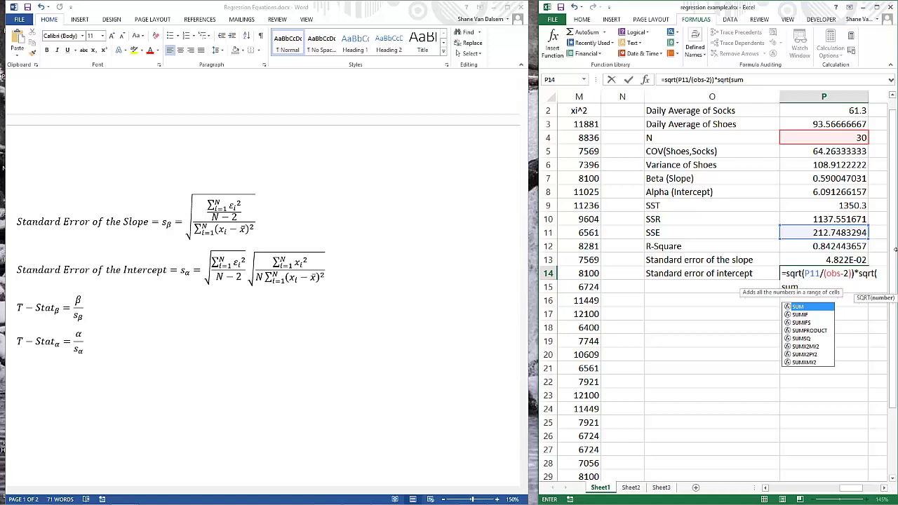
key("BackSpace")
key("BackSpace")
key("BackSpace")
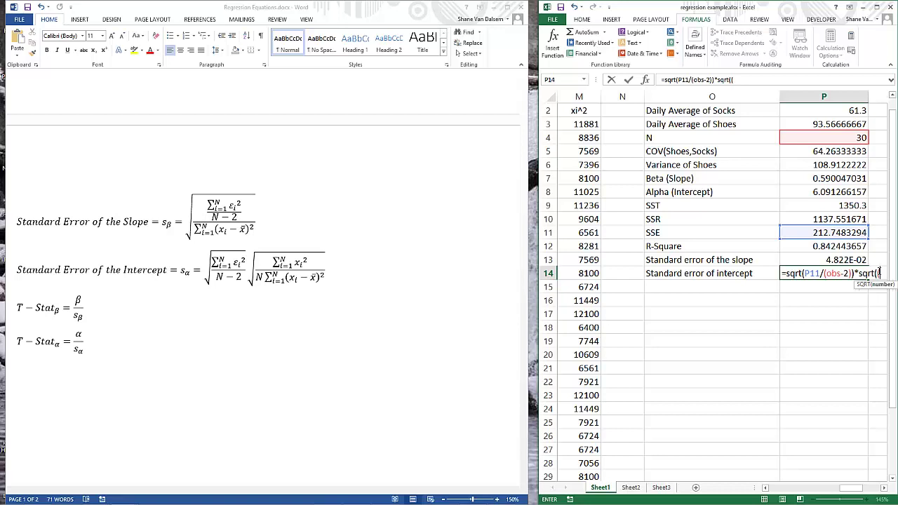
type("sum(")
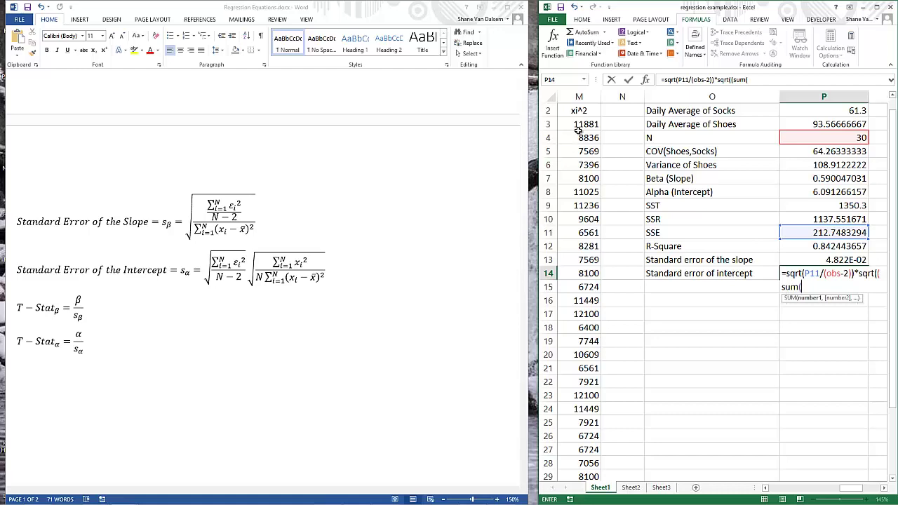
left_click_drag(577, 123, 586, 459)
type(")")
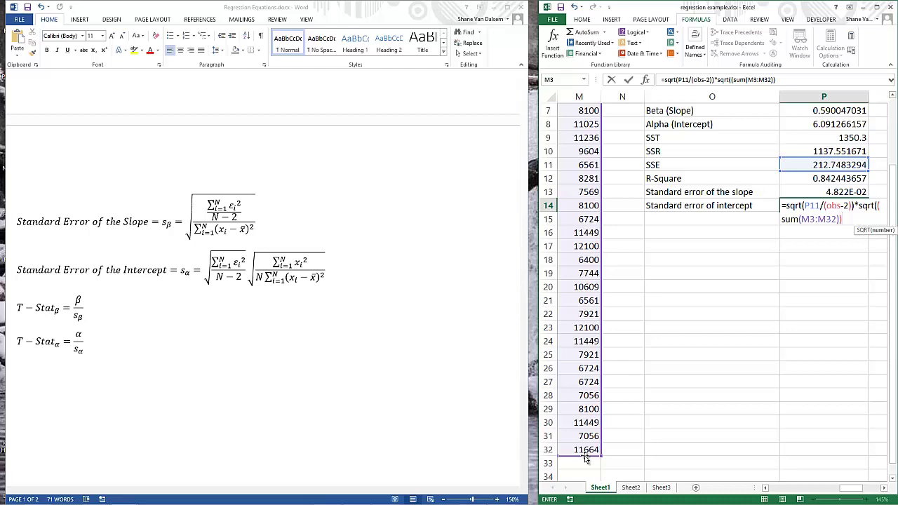
Step: Complete the P14 formula by dividing the xi^2 sum by obs times the sum of the (xi-xmean)^2 values in F3:F32
type("/")
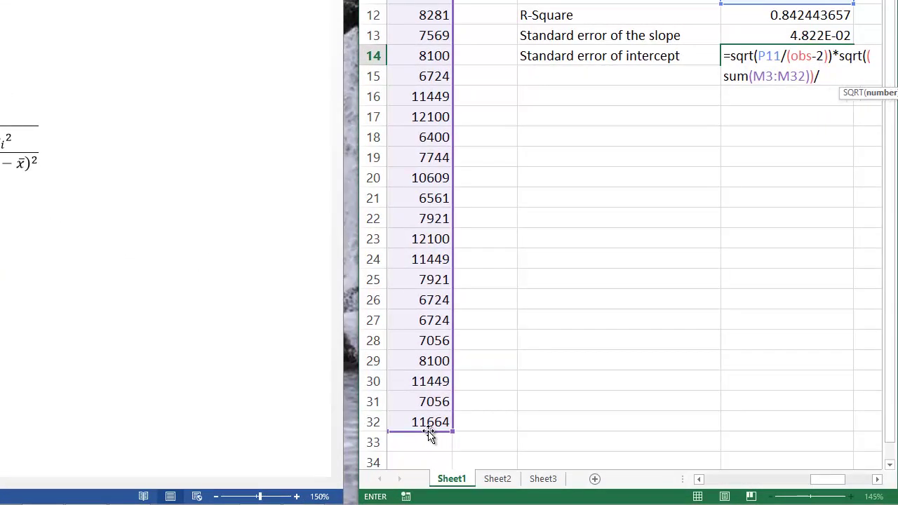
type("(obs*")
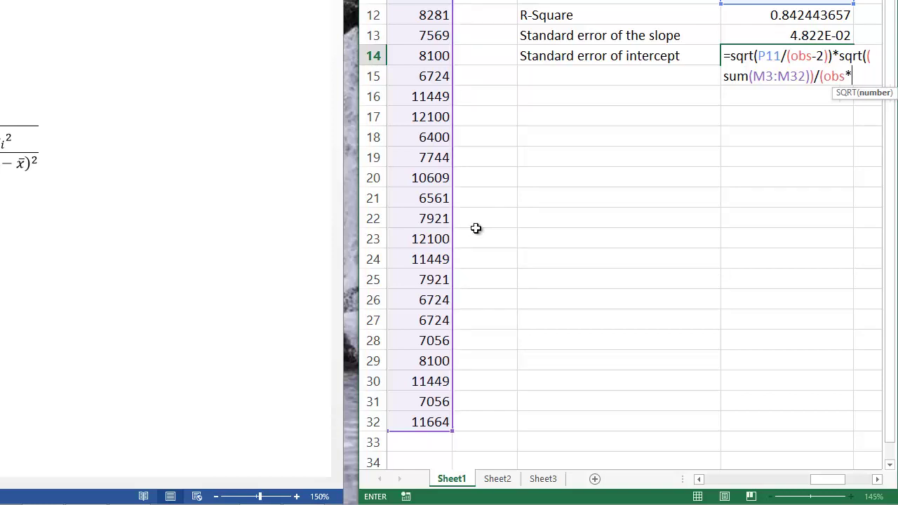
type("sum(")
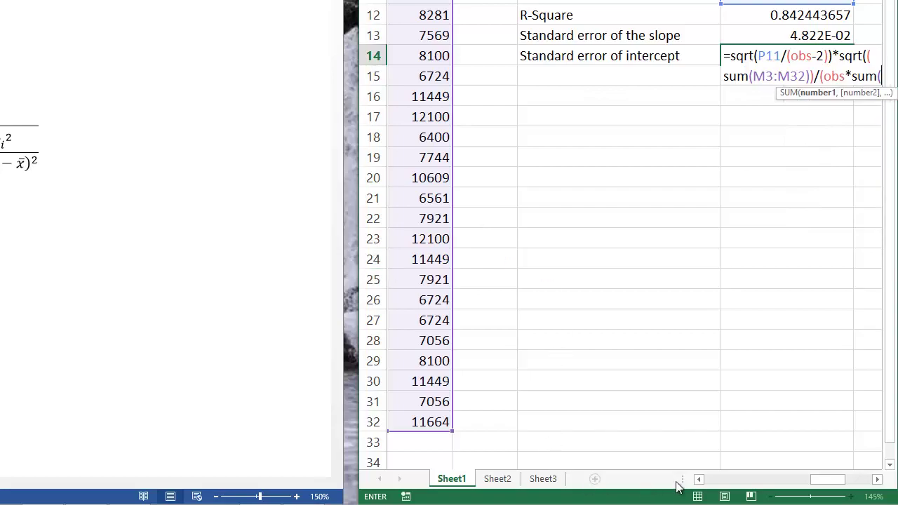
left_click(699, 480)
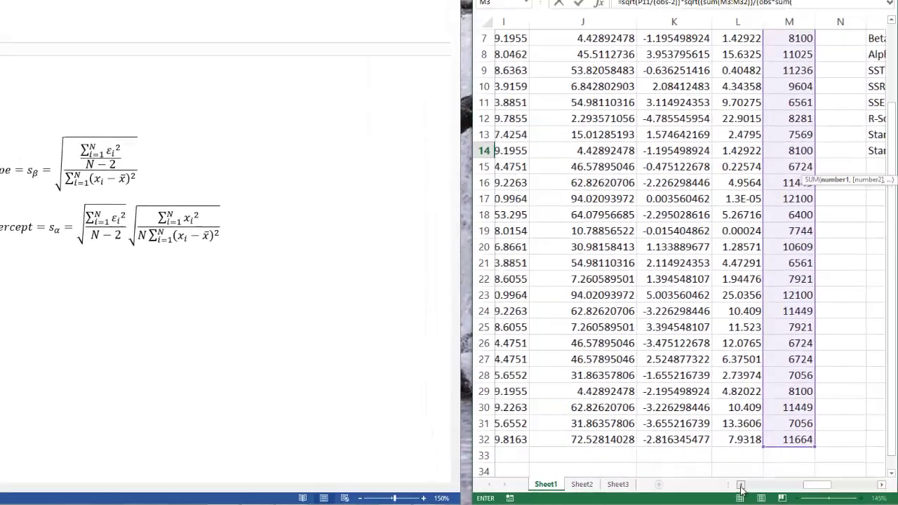
left_click(742, 486)
scroll(740, 317, "up", 2)
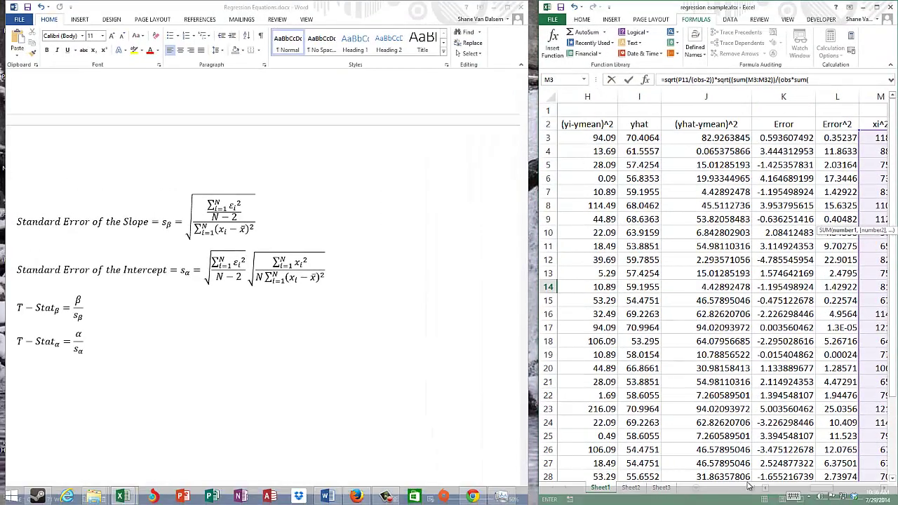
left_click(765, 488)
left_click(765, 489)
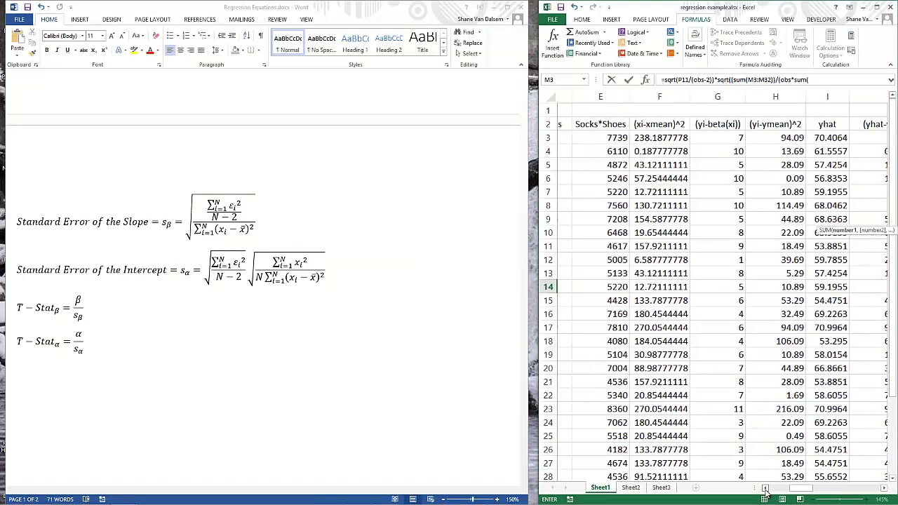
left_click_drag(668, 141, 685, 453)
left_click(845, 78)
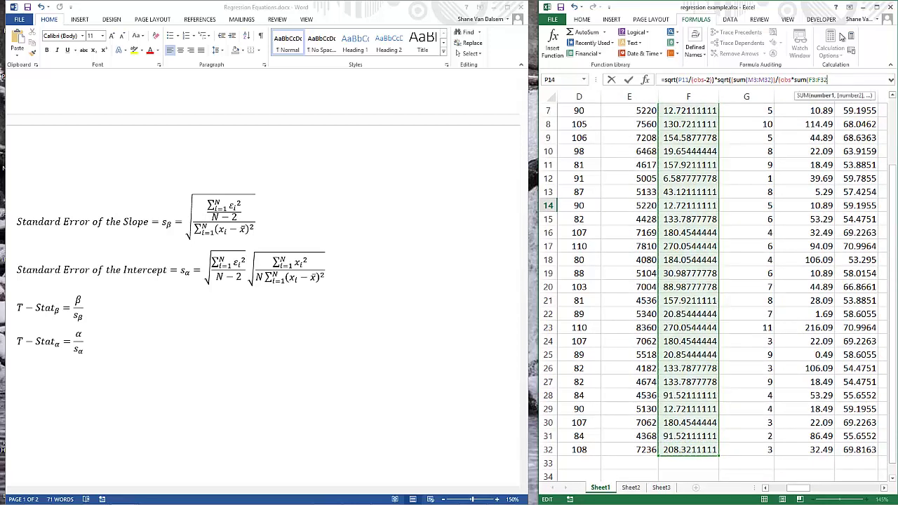
type(")")
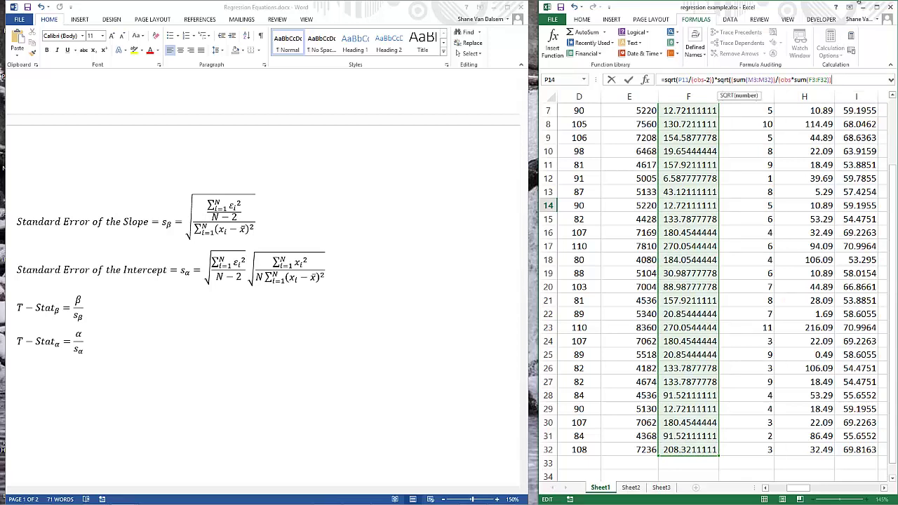
type(")")
key("Return")
key("Up")
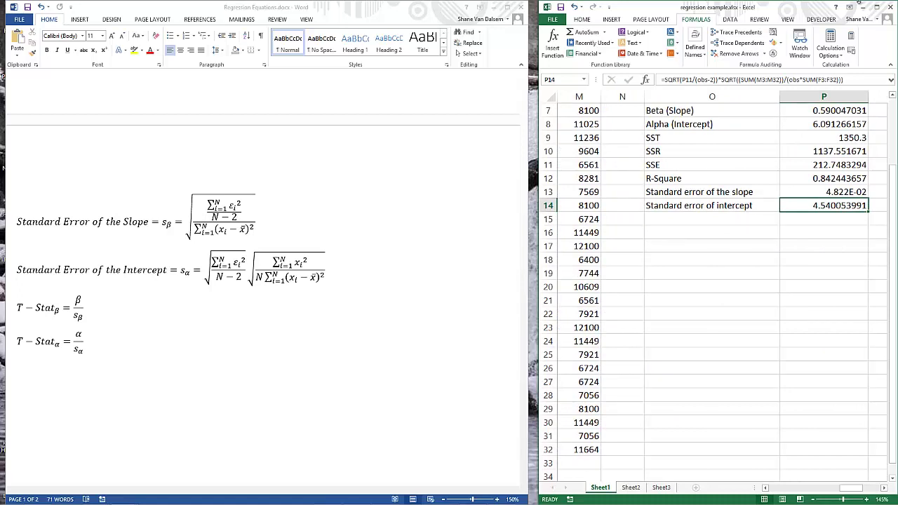
key("Up")
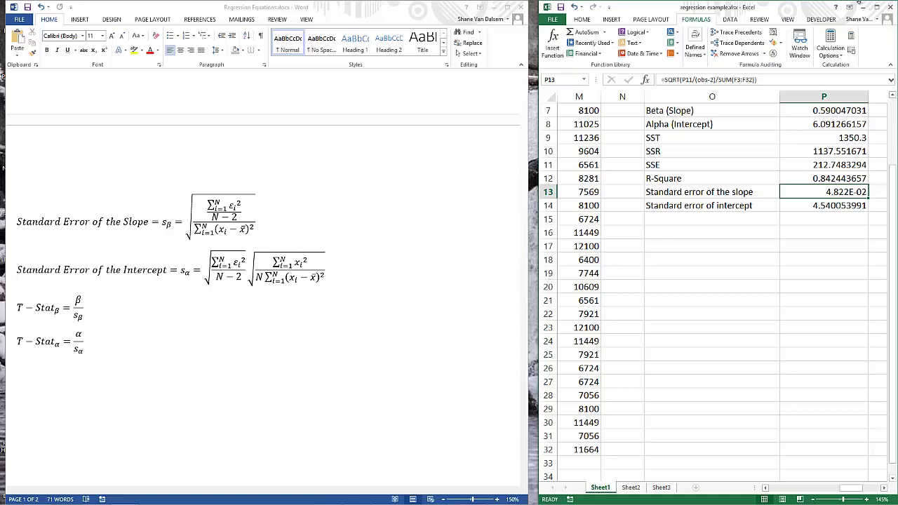
Step: Label cell O15 "T-Stat for the Slope"
key("Down")
key("Down")
key("Left")
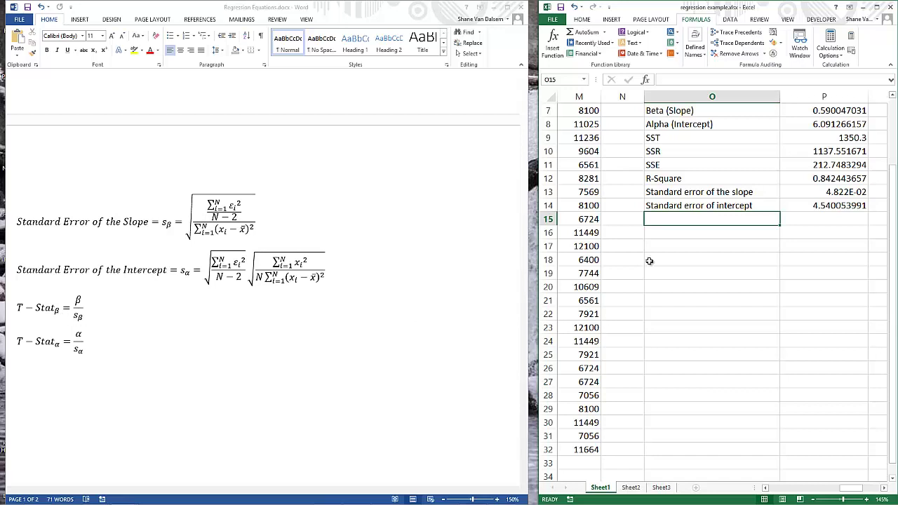
type("T-")
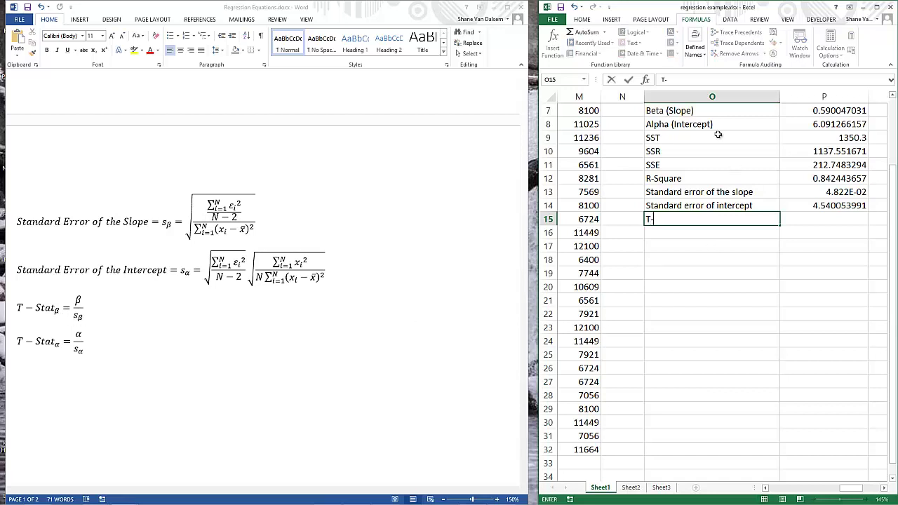
type("Stat for the Slope")
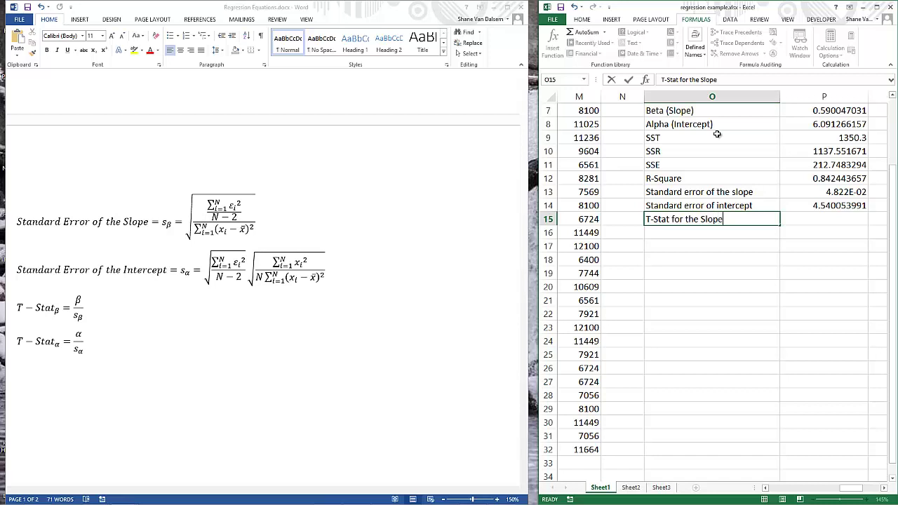
key("Tab")
Step: Calculate the slope's T-stat in P15 by dividing beta by the slope's standard error, =beta/P13
type("=")
key("Up")
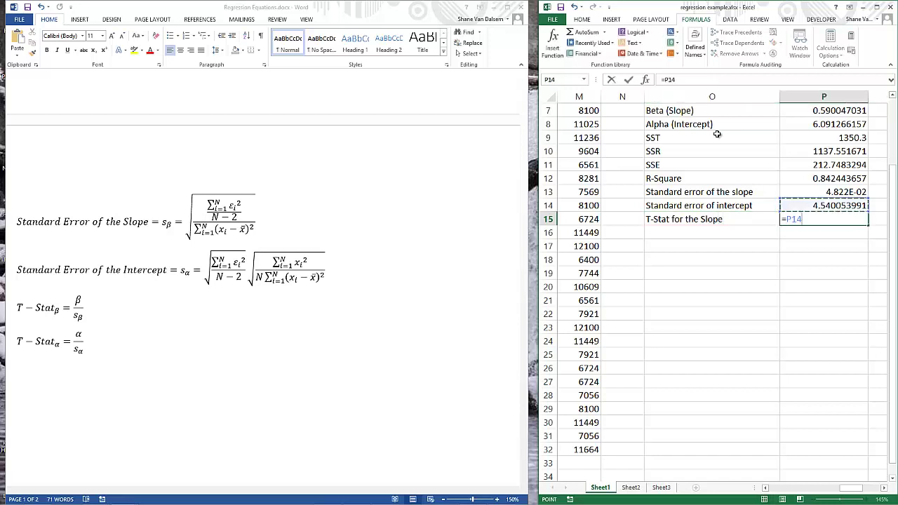
key("Up")
key("Up")
key("Up")
key("Up")
key("Up")
key("Up")
key("Up")
type("/")
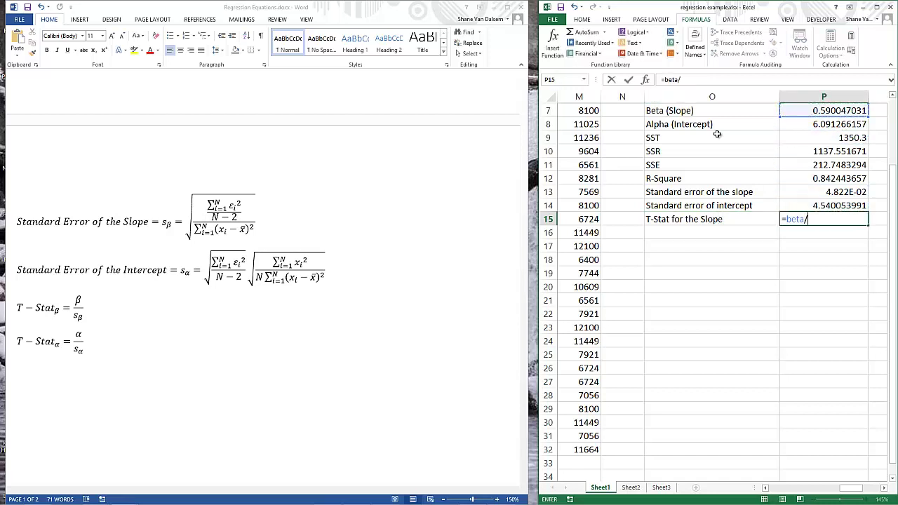
key("Up")
key("Up")
key("Return")
key("Up")
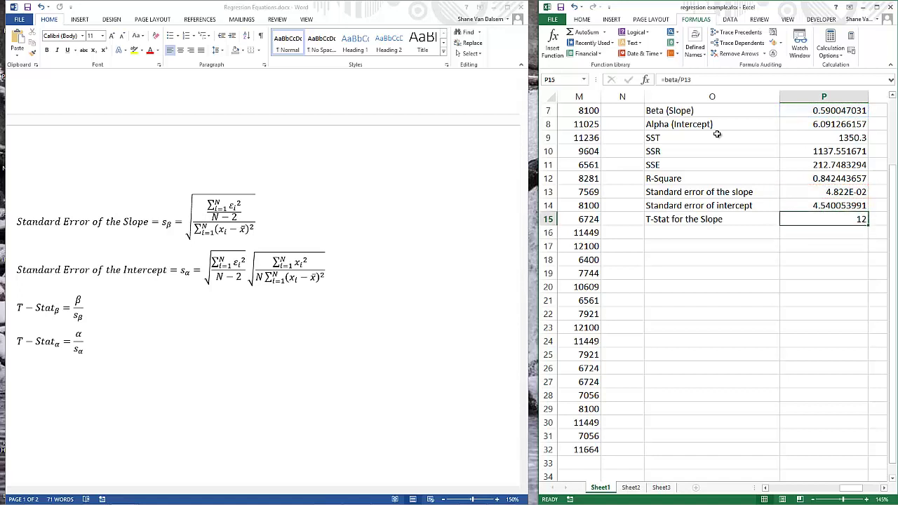
Step: Label cell O16 "T-stat for the Intercept"
key("Left")
key("Down")
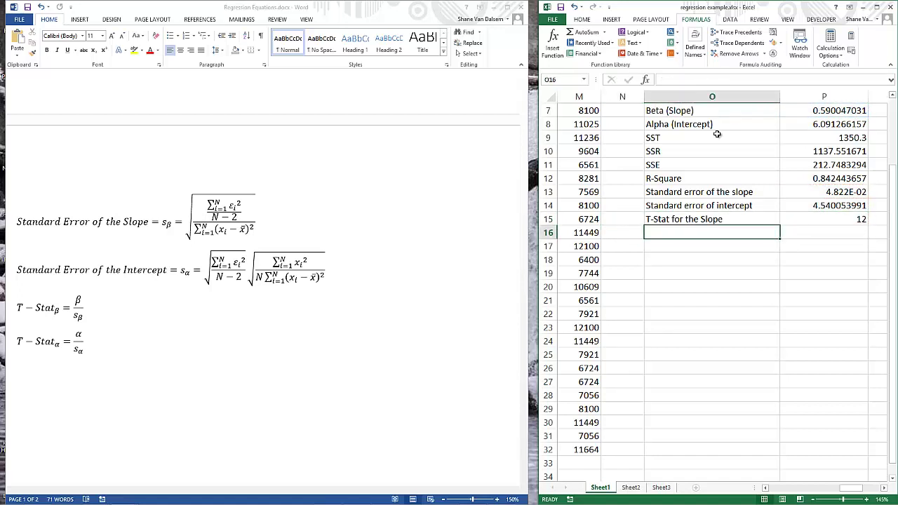
type("T-stat ")
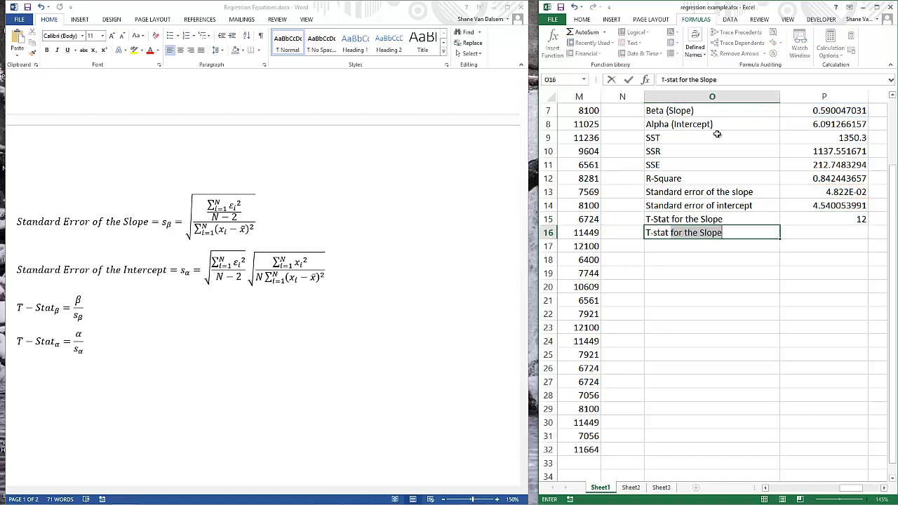
type("for the INt")
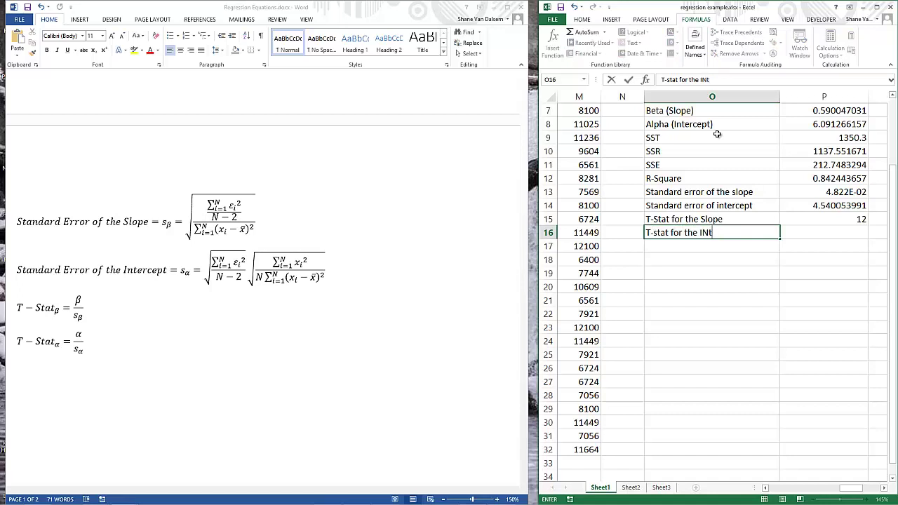
key("BackSpace")
key("BackSpace")
type("ntercept")
key("Tab")
Step: Calculate the intercept's T-stat in P16 by dividing alpha by the intercept's standard error, =alpha/P14
type("=")
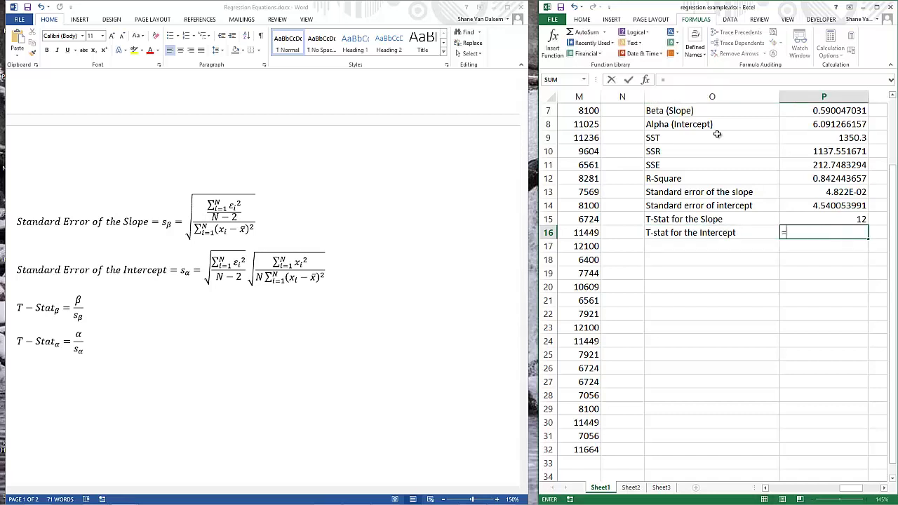
key("Up")
key("Up")
key("Up")
key("Up")
key("Up")
key("Up")
key("Up")
key("Up")
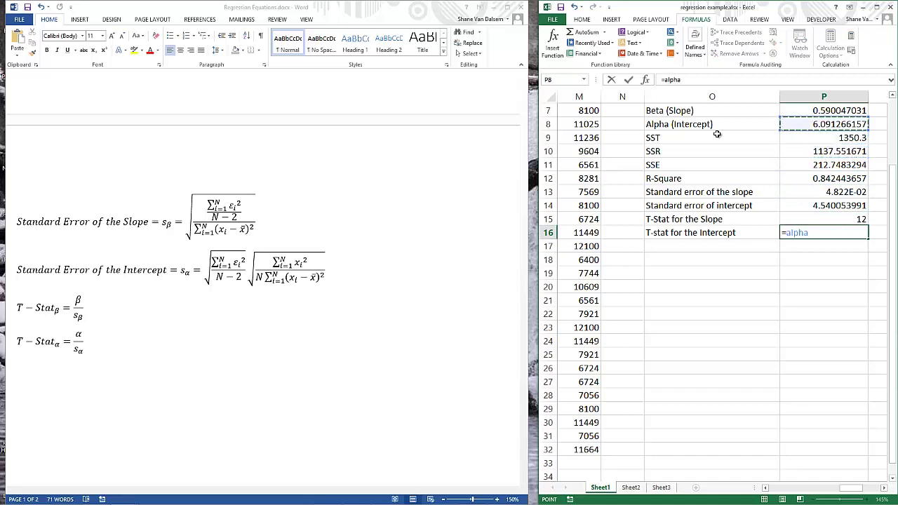
type("/")
key("Up")
key("Up")
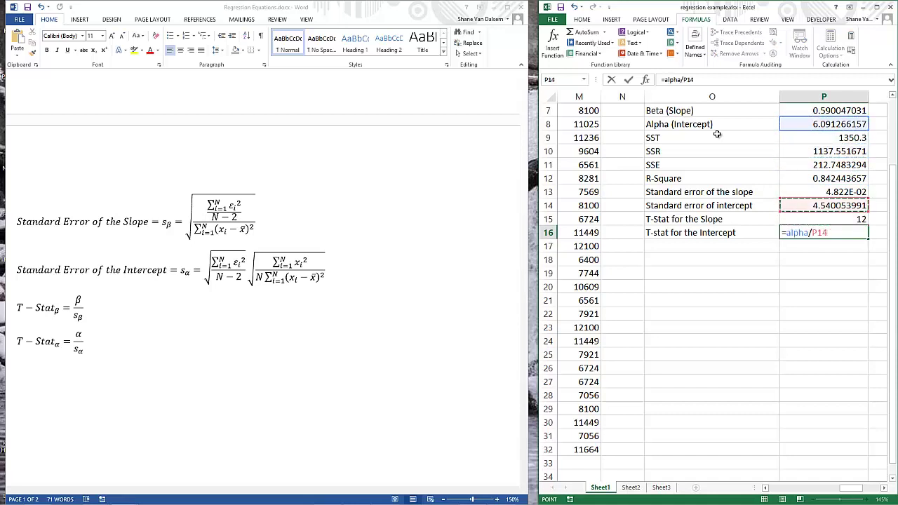
key("ctrl+Return")
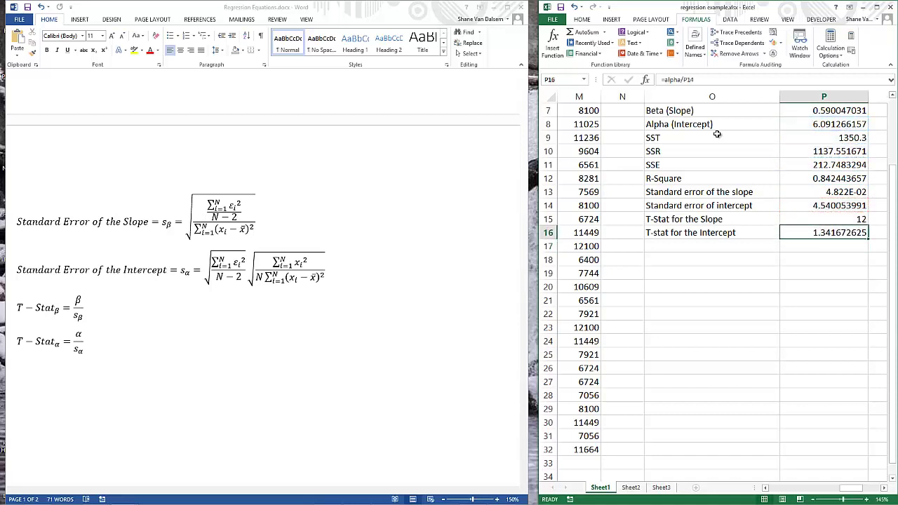
key("Up")
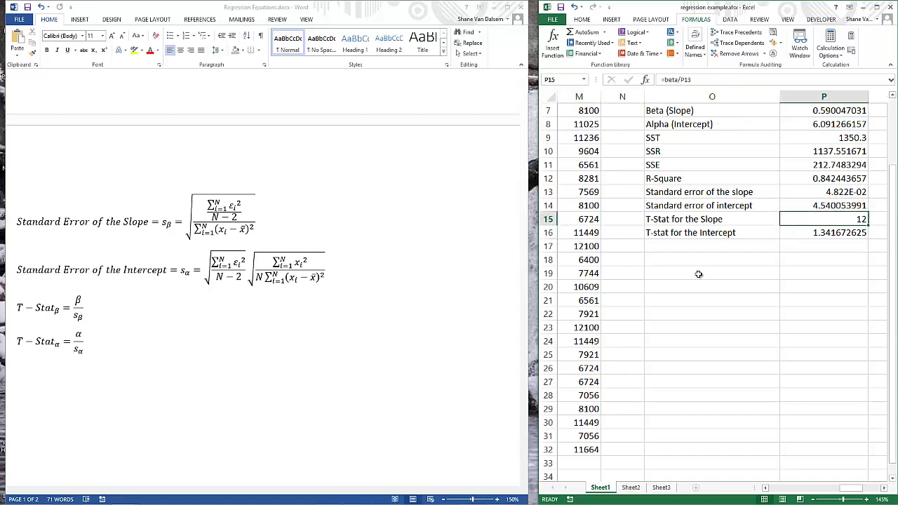
Step: Label cell O17 "P Value for the Slope"
left_click(685, 248)
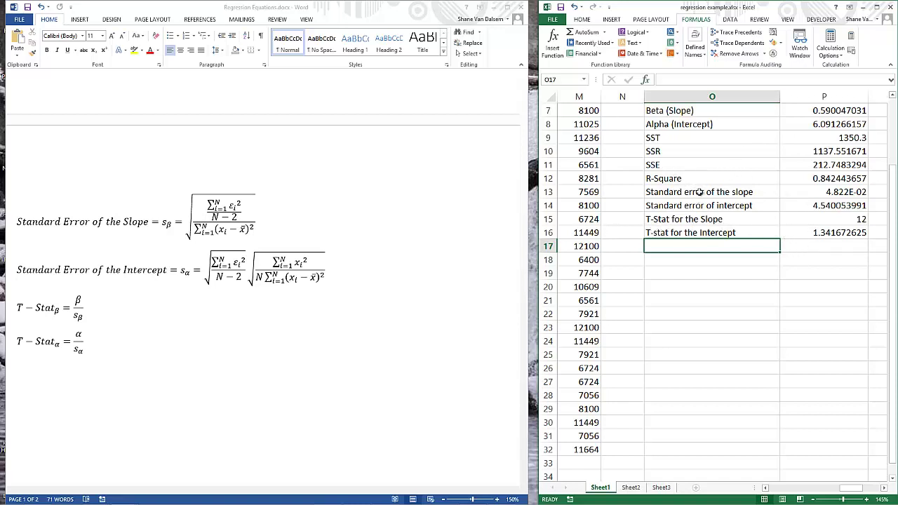
scroll(699, 192, "up", 1)
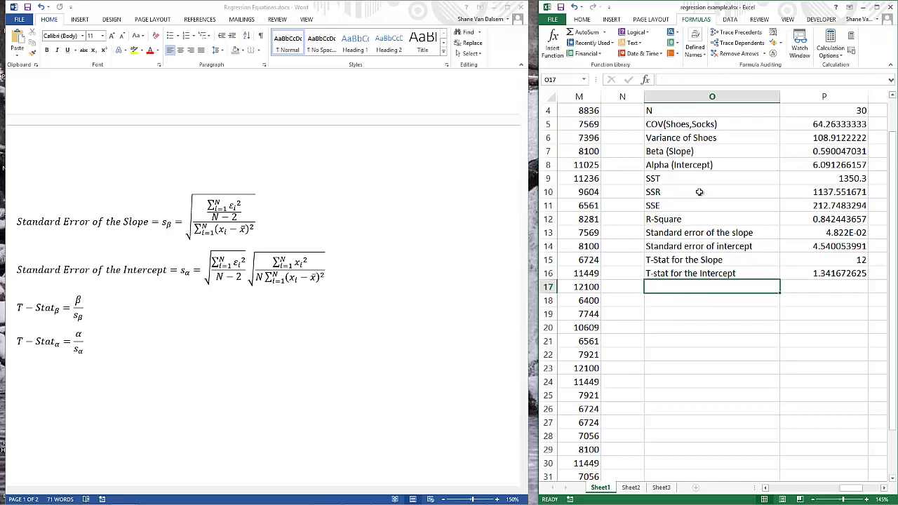
type("P")
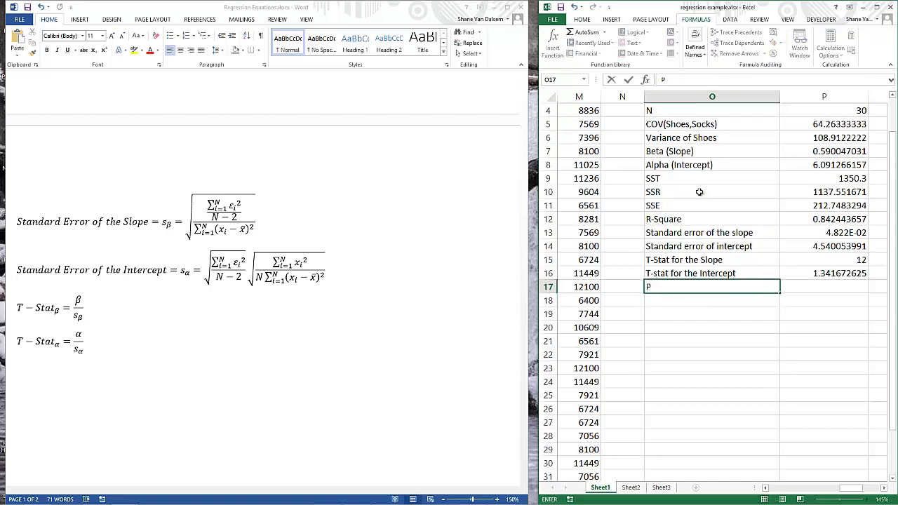
type(" Value for the Sl")
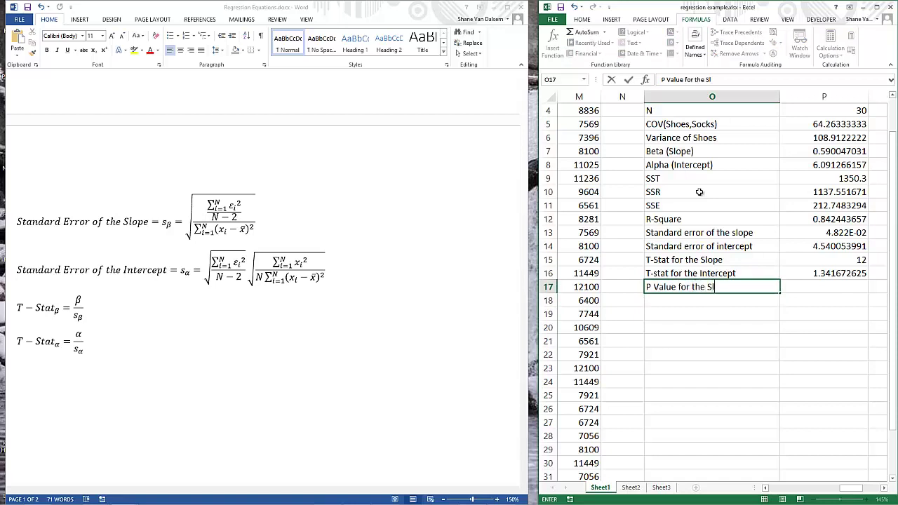
type("ope")
key("Tab")
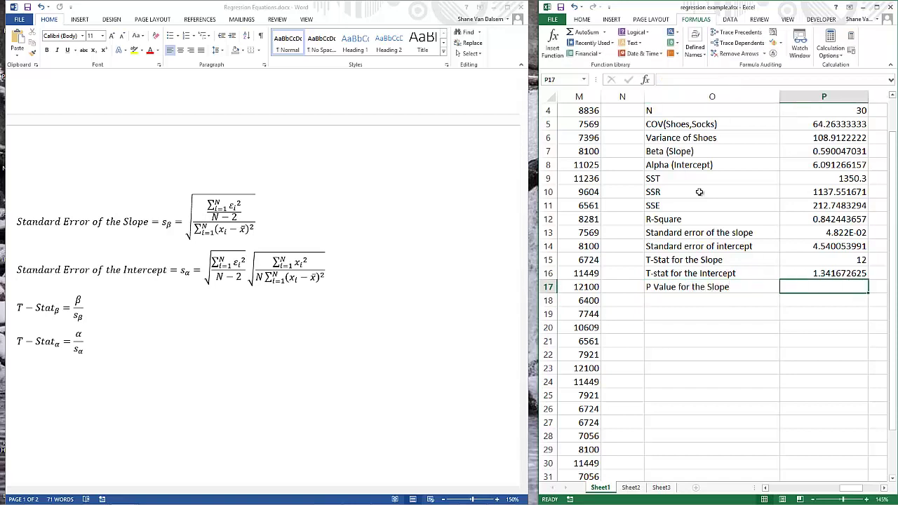
Step: Calculate the slope's two-tailed p-value in P17 from its T-stat with obs-2 degrees of freedom, =tdist(P15,obs-2,2)
type("=")
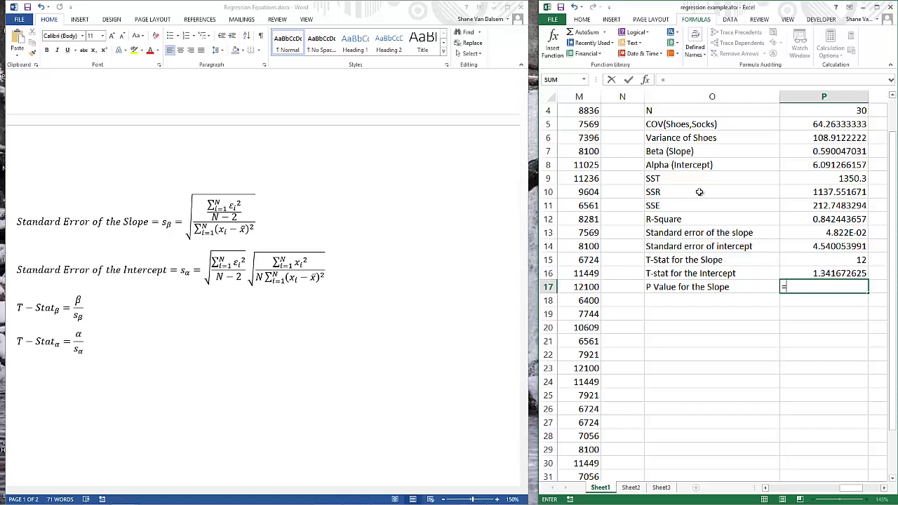
key("BackSpace")
type("=tdist(")
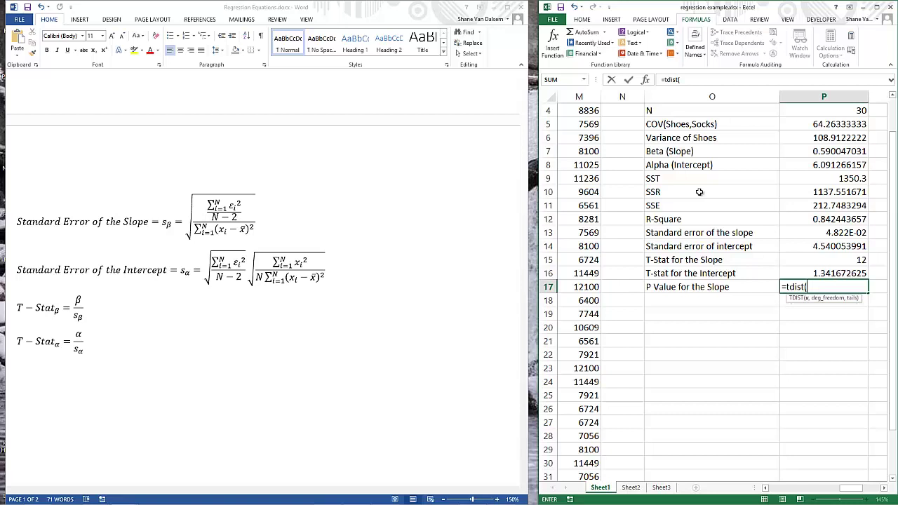
key("Up")
key("Up")
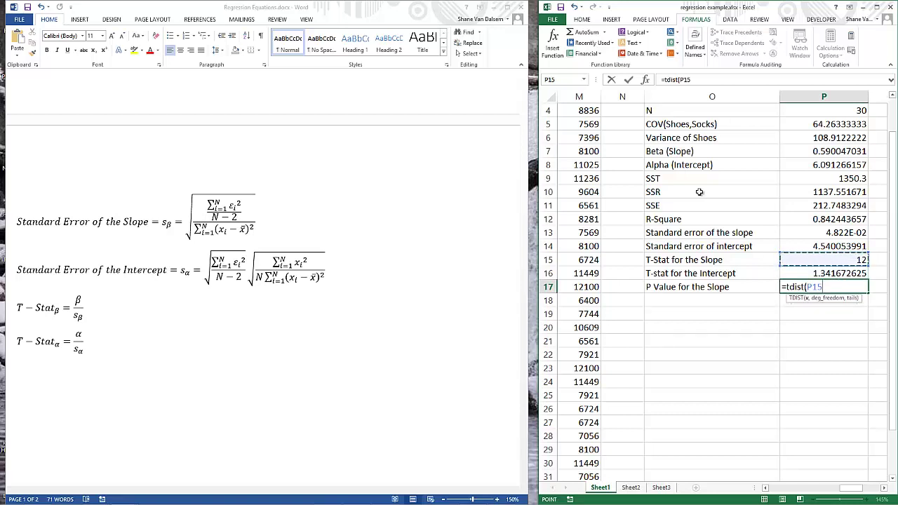
type(",")
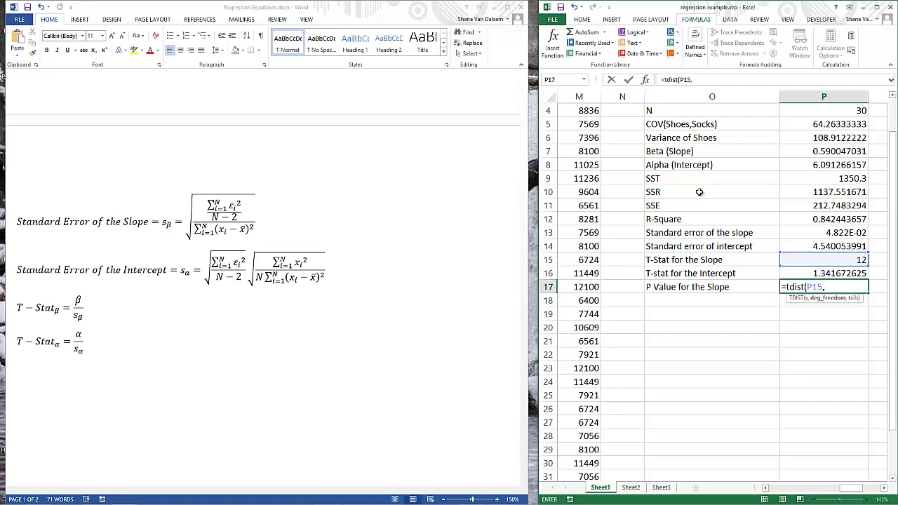
type("obs-2")
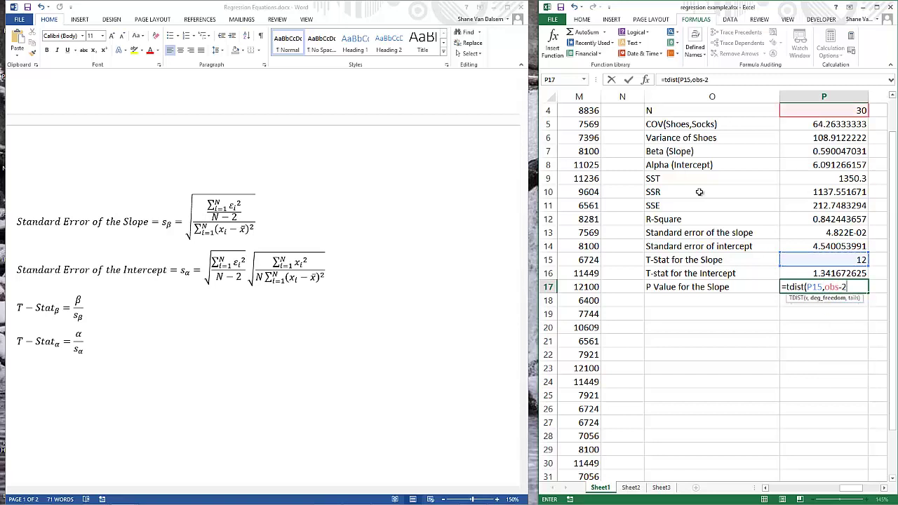
type(",")
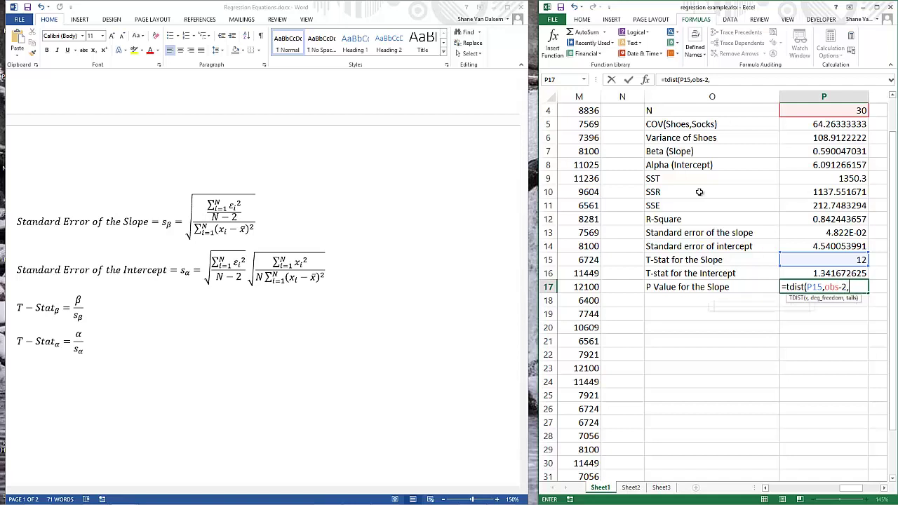
type("2)")
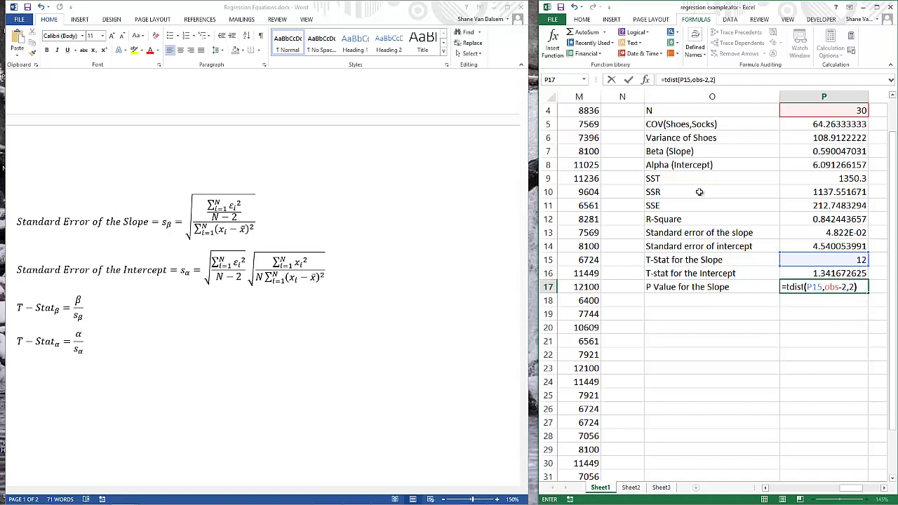
key("Return")
key("Up")
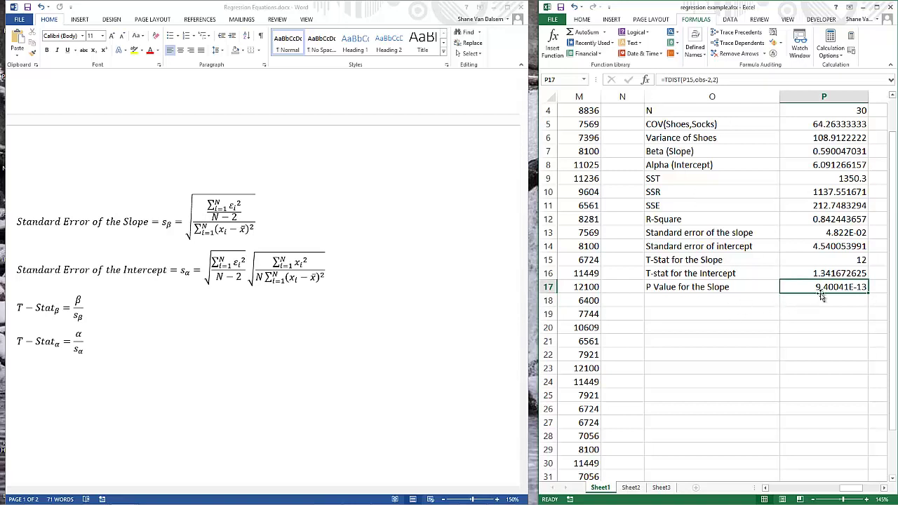
Step: Label cell O18 "P Value for the Intercept"
left_click(667, 299)
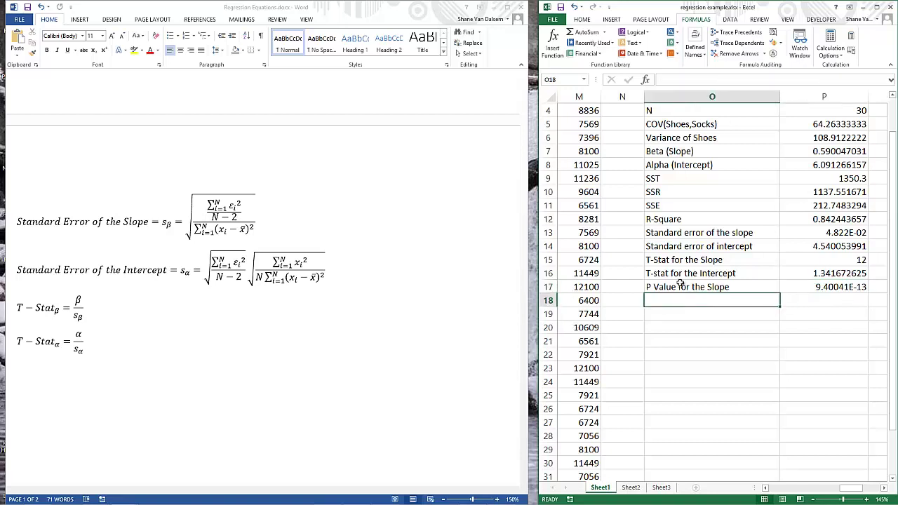
type("P Value ")
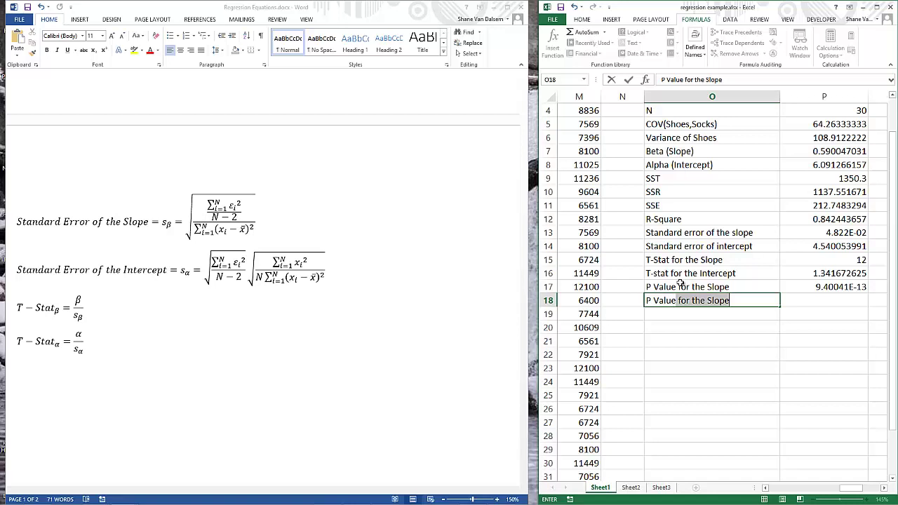
type("for the Inter")
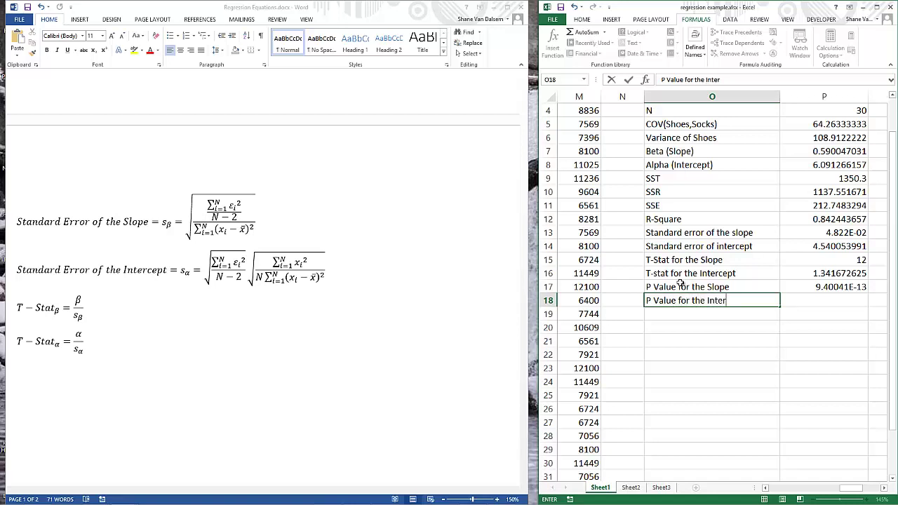
type("cept")
key("Tab")
Step: Calculate the intercept's two-tailed p-value in P18 from its T-stat with obs-2 degrees of freedom, =tdist(P16,obs-2,2)
type("=tdist(")
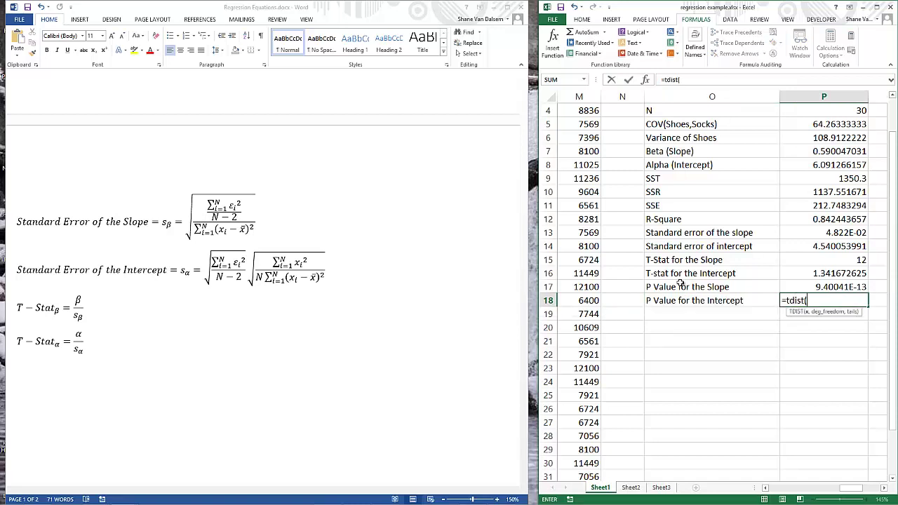
key("Up")
key("Up")
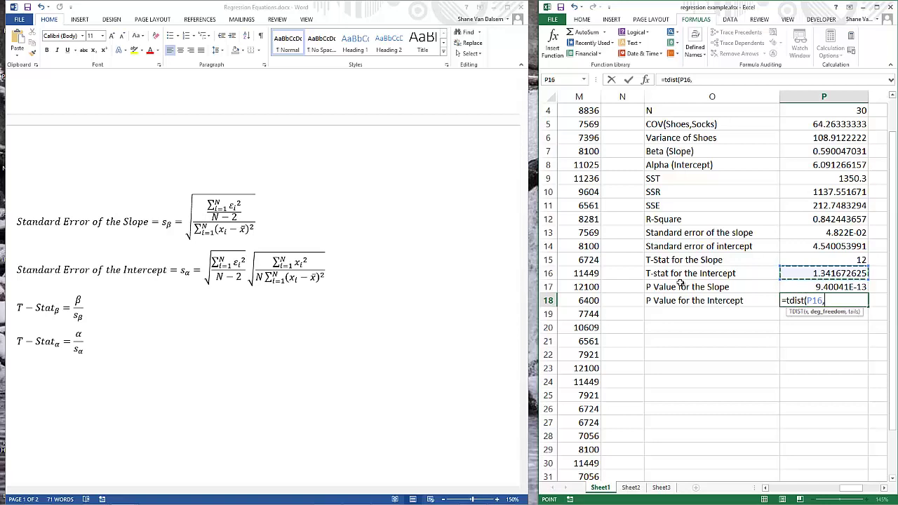
type(",obs")
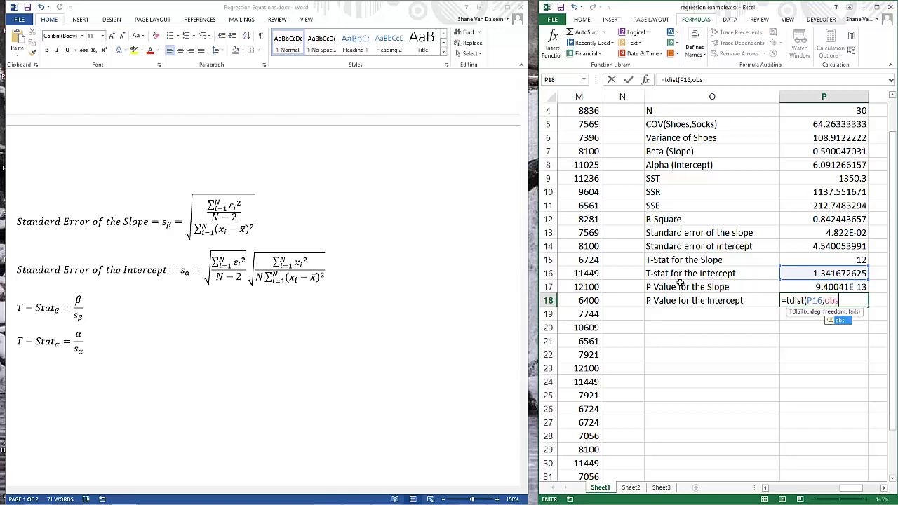
type("-2,")
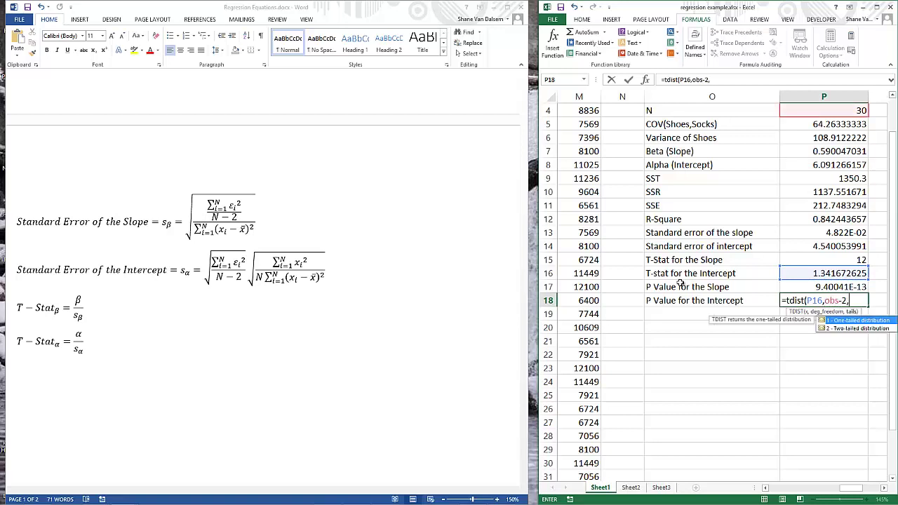
type("2)")
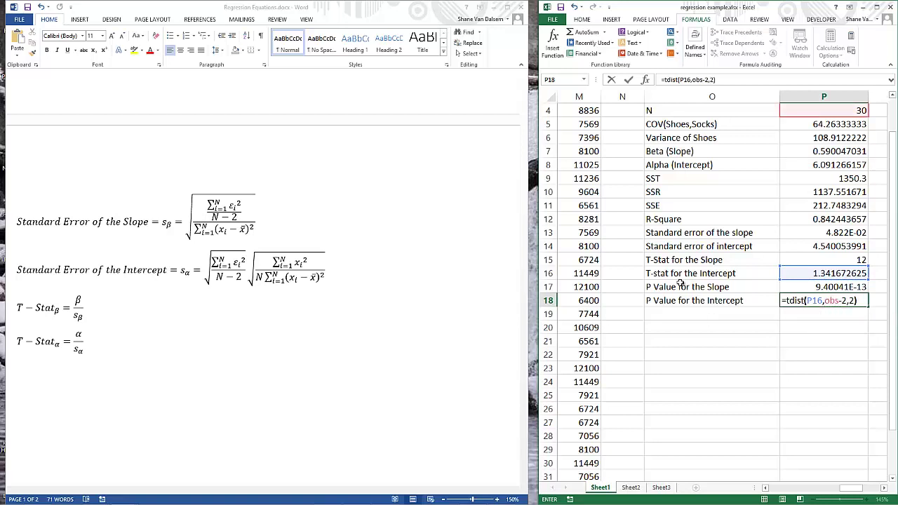
key("Return")
key("Up")
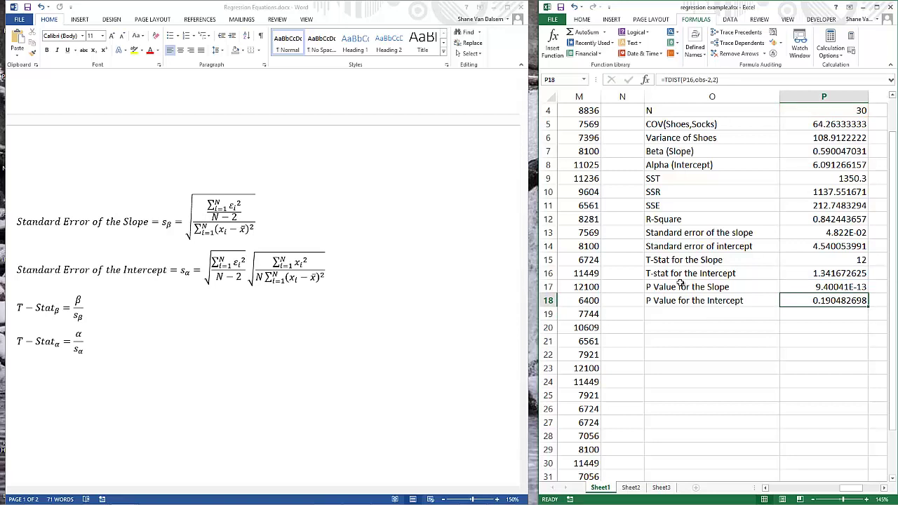
key("Up")
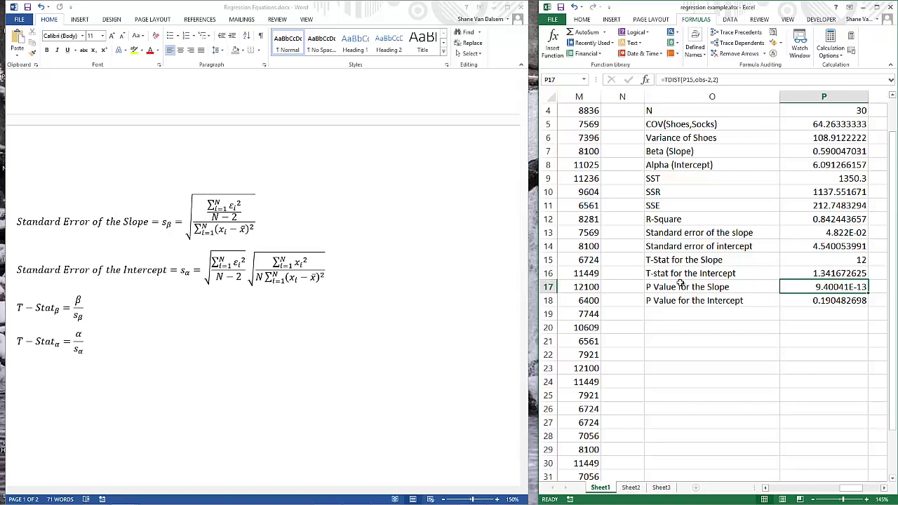
key("Down")
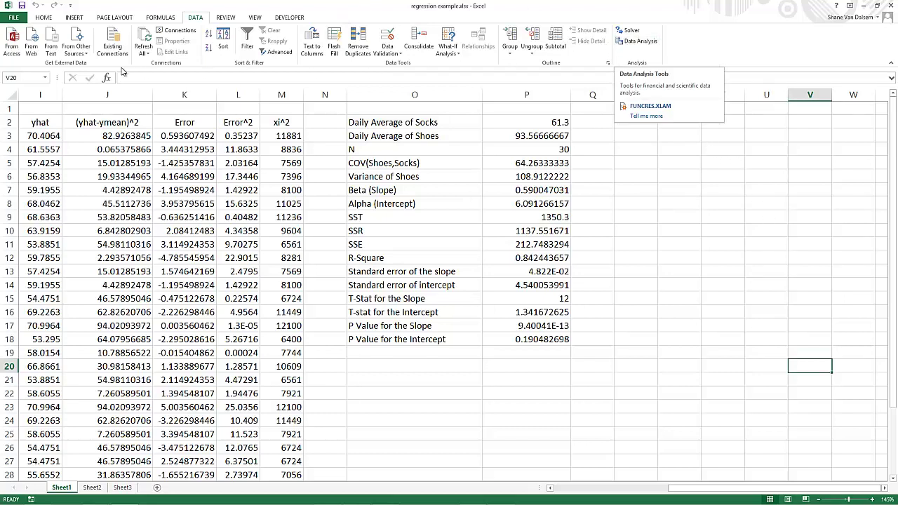
Step: Check in the Excel add-ins list that Analysis ToolPak is enabled, and accept the add-in selection
left_click(13, 18)
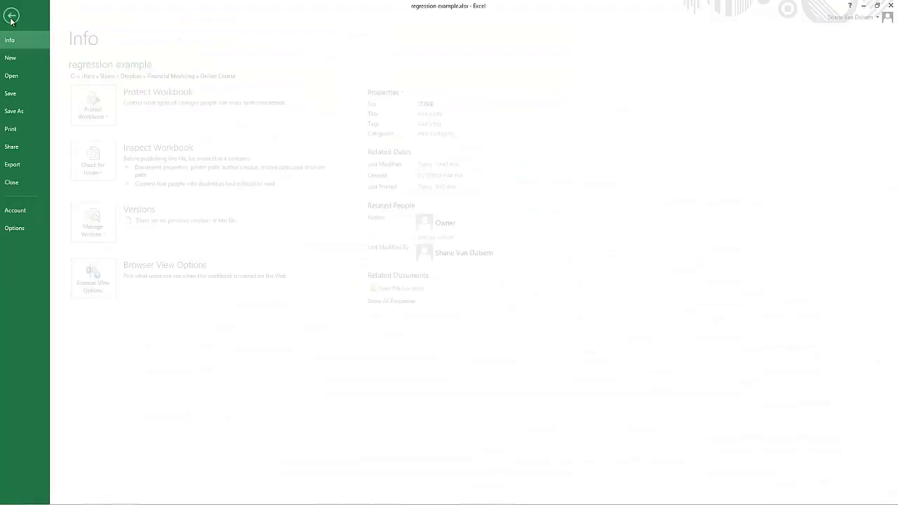
left_click(21, 227)
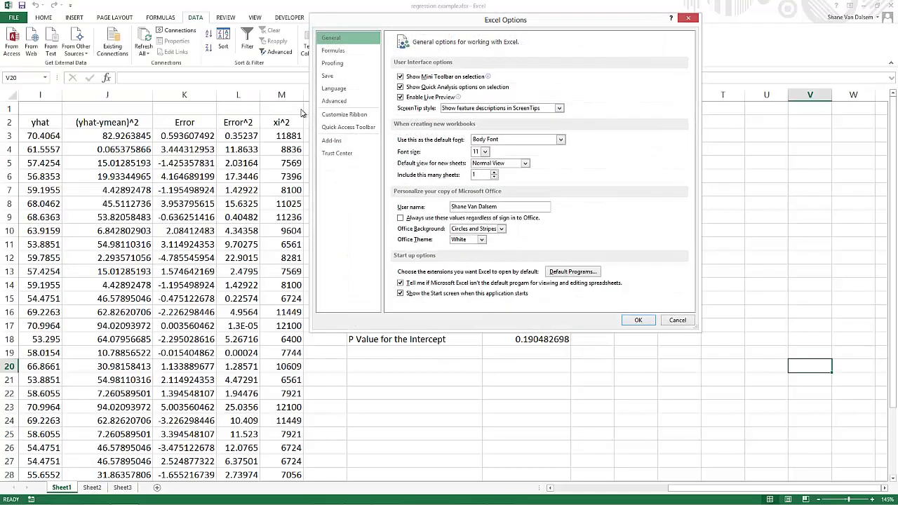
left_click(331, 141)
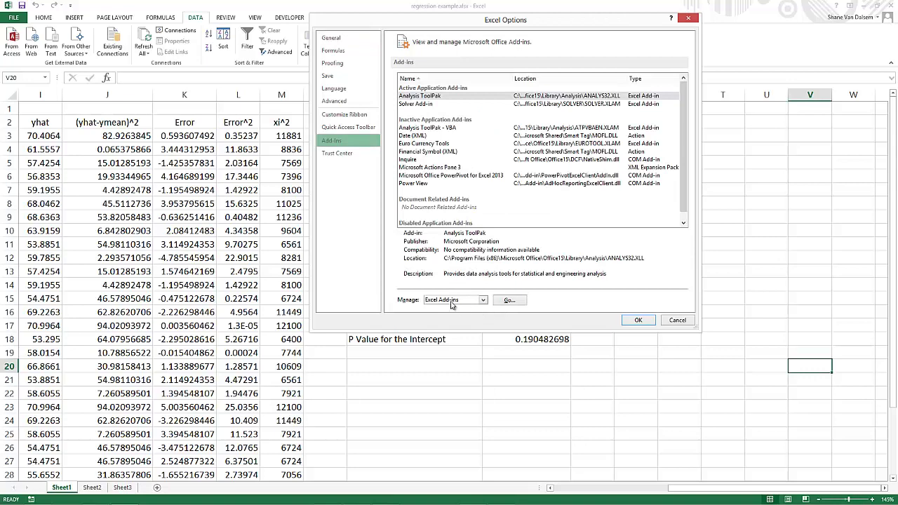
left_click(509, 302)
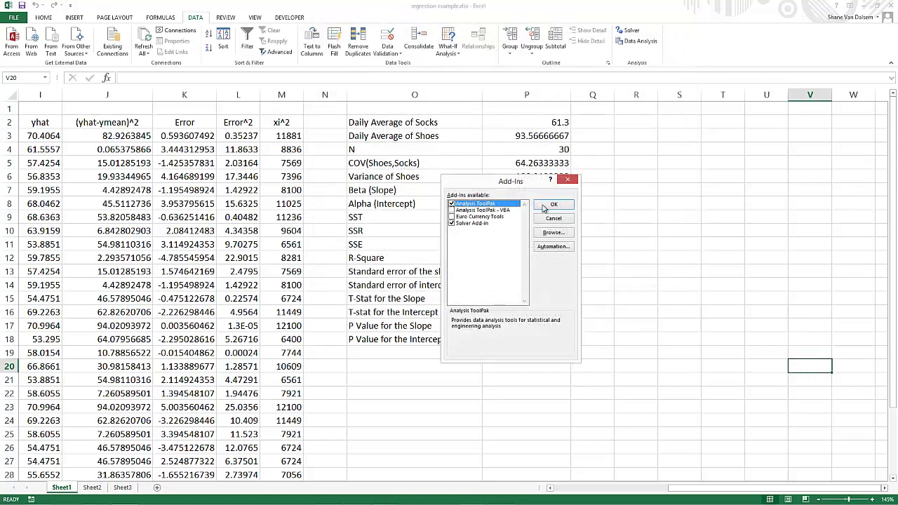
left_click(545, 207)
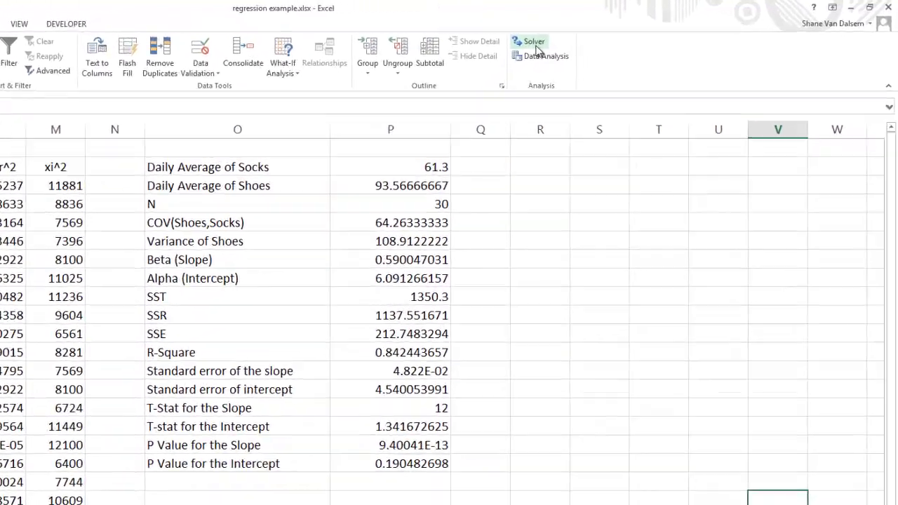
Step: Open the Regression analysis tool and set its input ranges to include labels
left_click(492, 64)
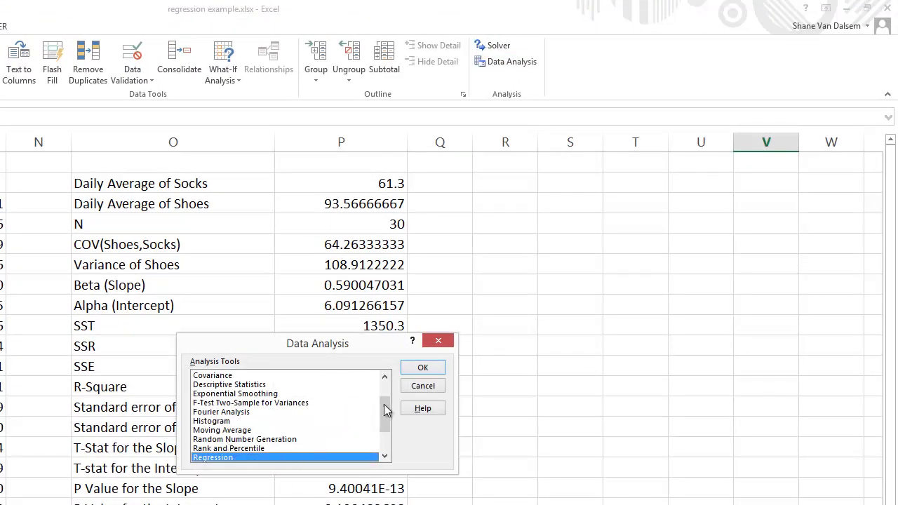
left_click_drag(383, 412, 375, 463)
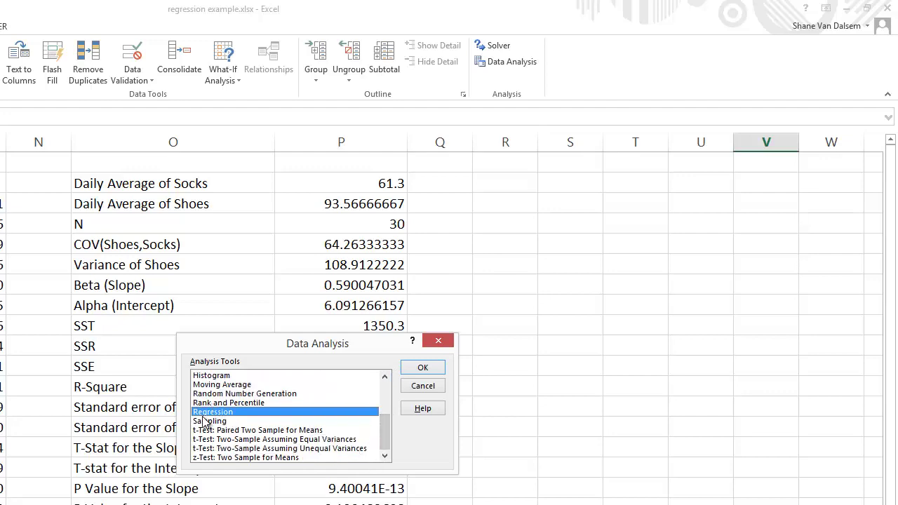
left_click(423, 367)
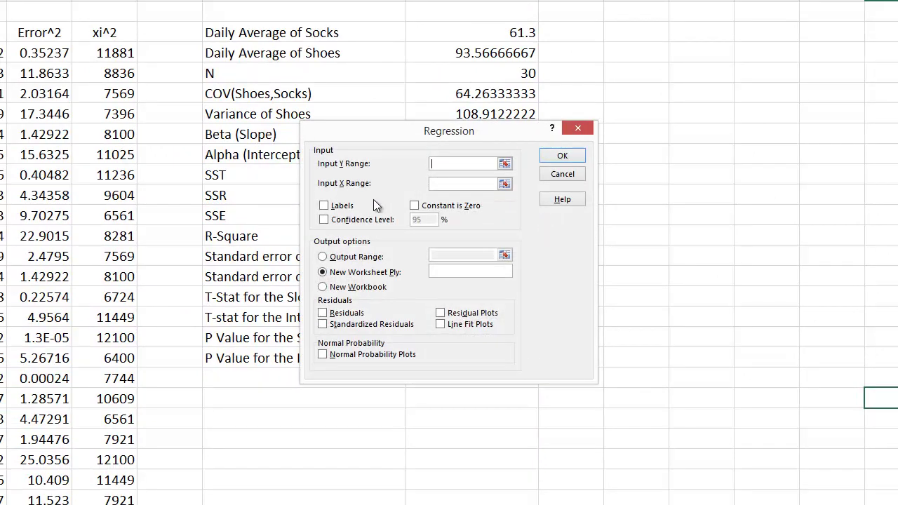
left_click(323, 207)
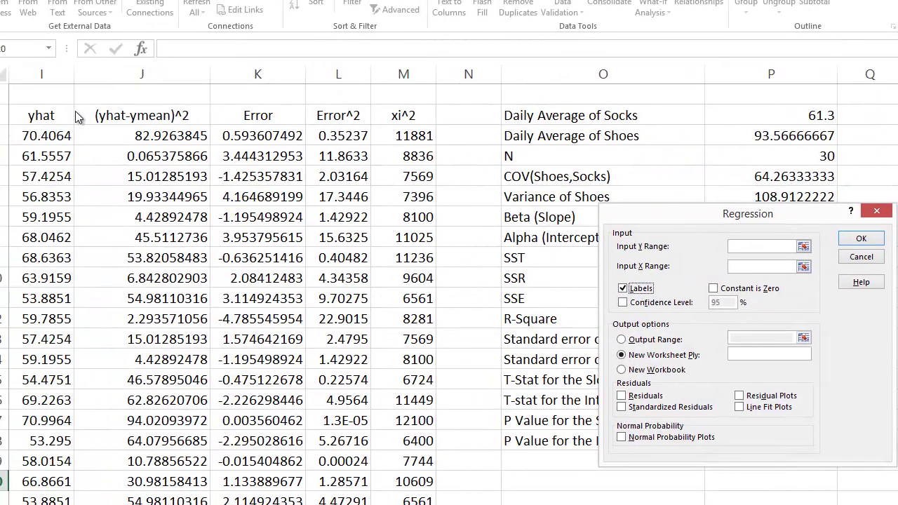
Step: Set the regression's Y range to the Socks column including its header, $C$2:$C$32
left_click(803, 248)
key("Left")
key("Left")
key("Left")
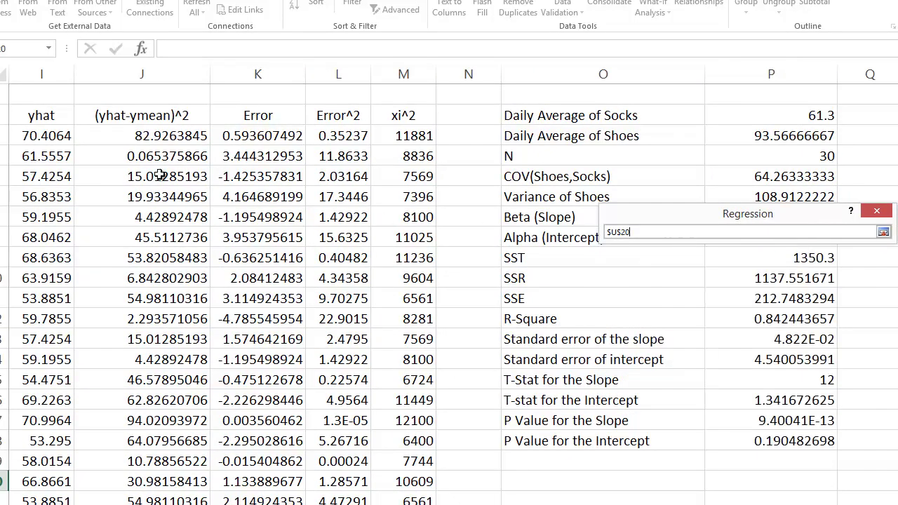
key("Home")
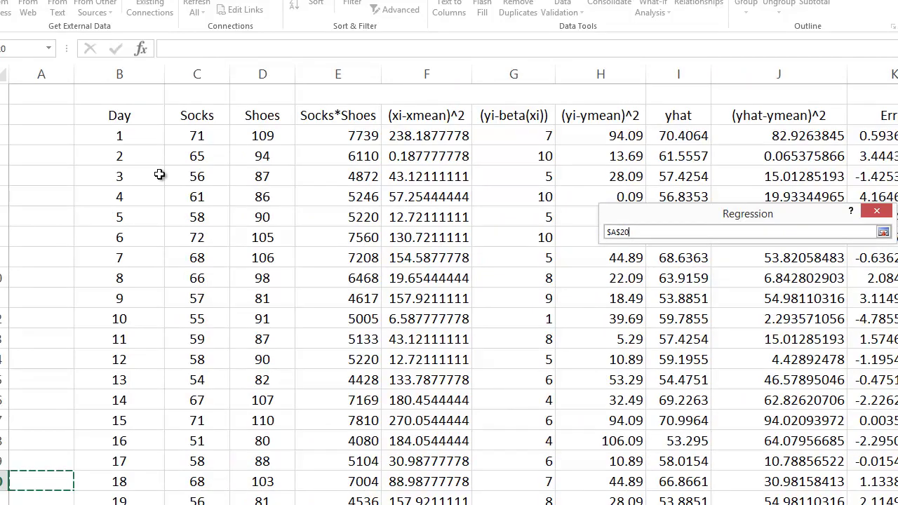
left_click(253, 117)
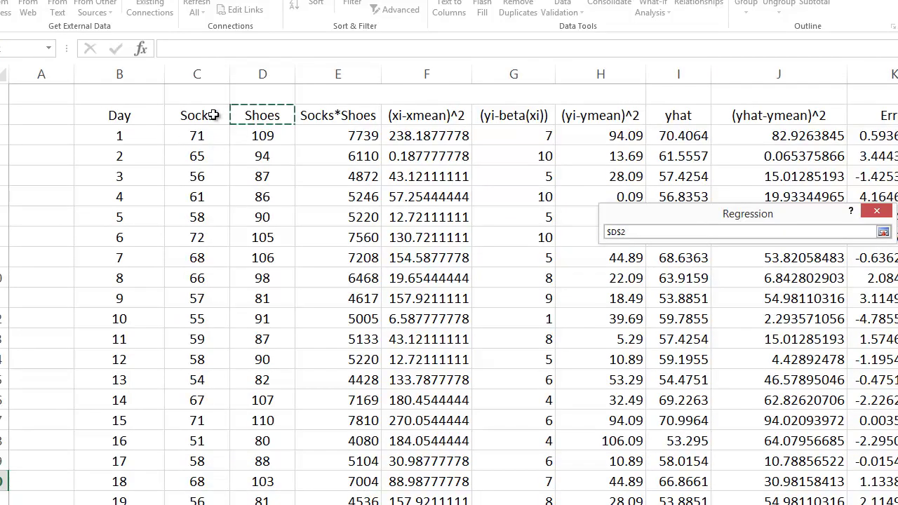
left_click_drag(210, 115, 173, 419)
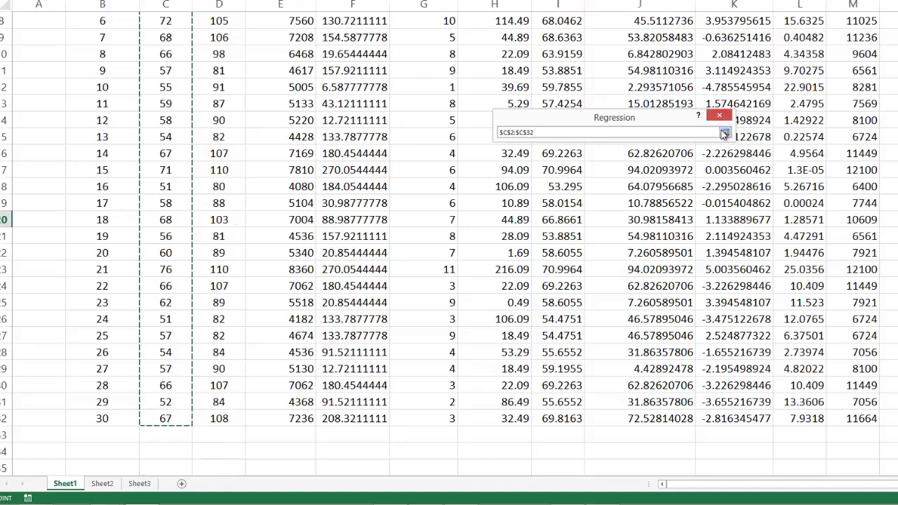
left_click(725, 134)
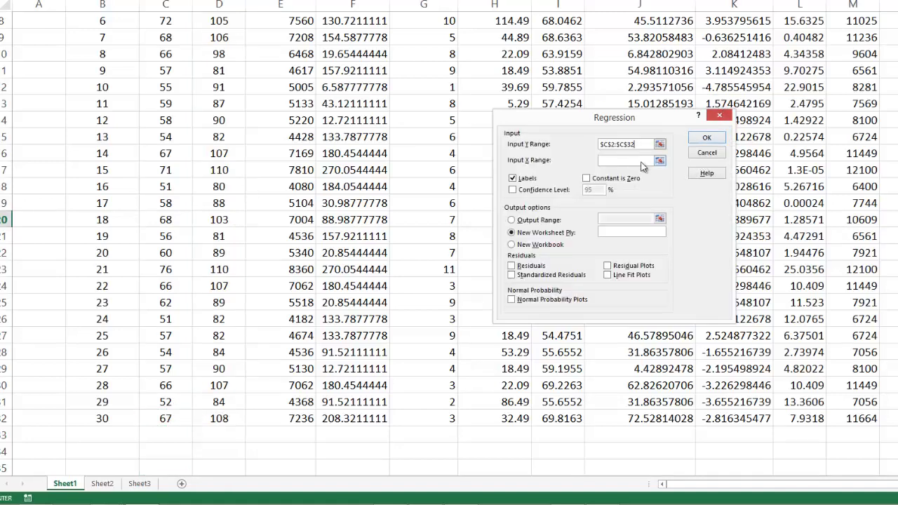
Step: Set the regression's X range to the Shoes column including its header, $D$2:$D$32
scroll(442, 124, "up", 3)
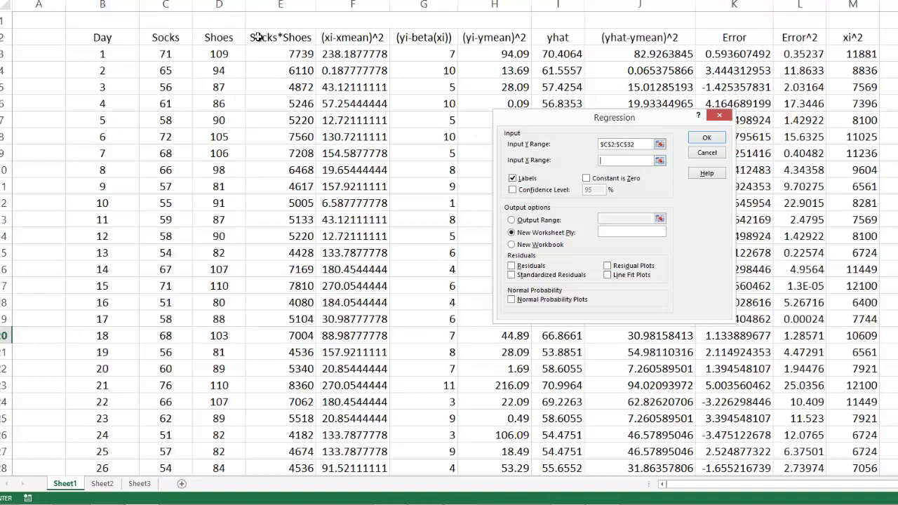
left_click(231, 37)
left_click_drag(231, 37, 244, 449)
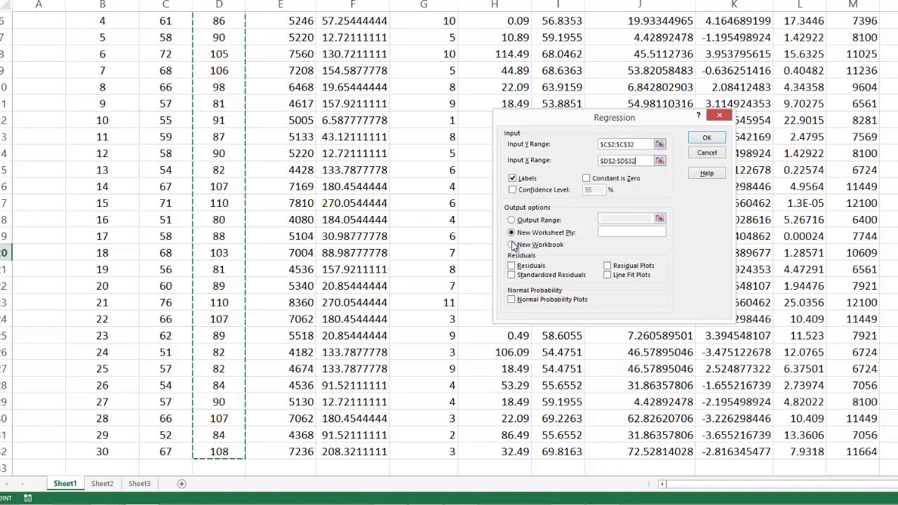
Step: Run the regression to a new worksheet with line fit plots, and enlarge the resulting Shoes Line Fit Plot chart
left_click(609, 277)
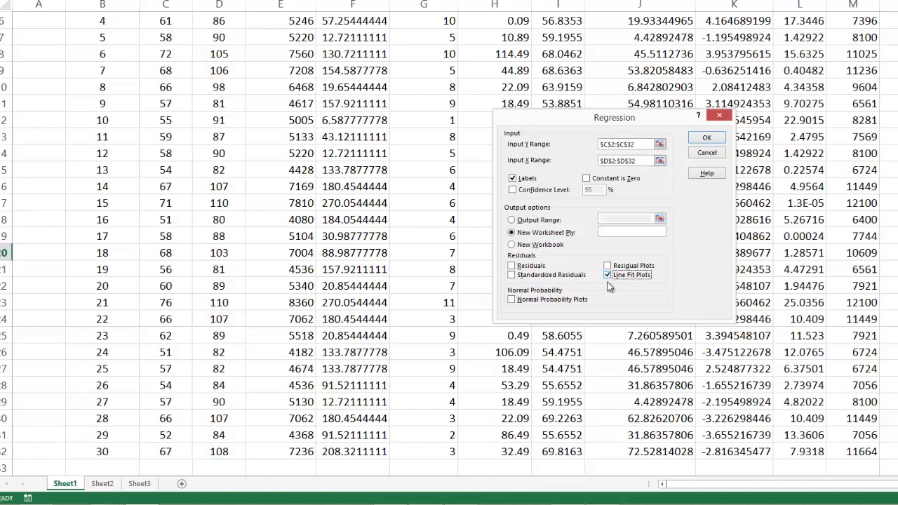
left_click(706, 139)
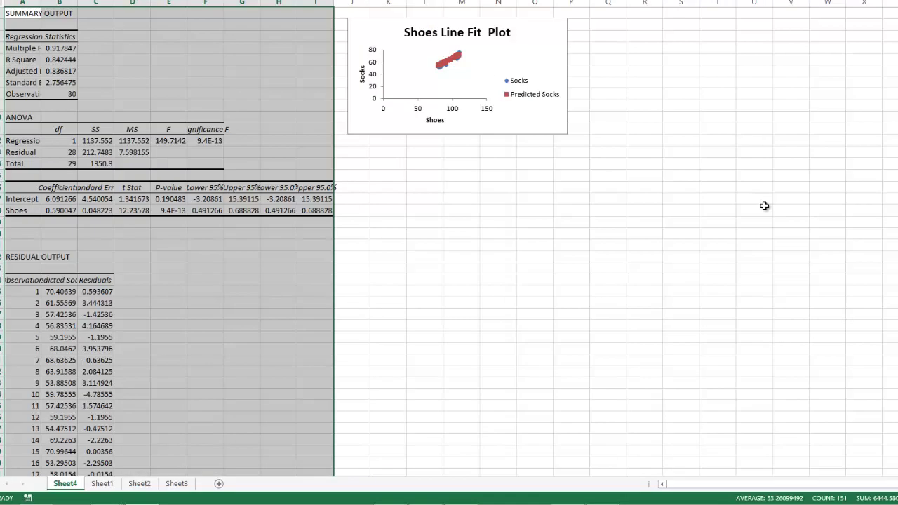
left_click(440, 210)
left_click(208, 256)
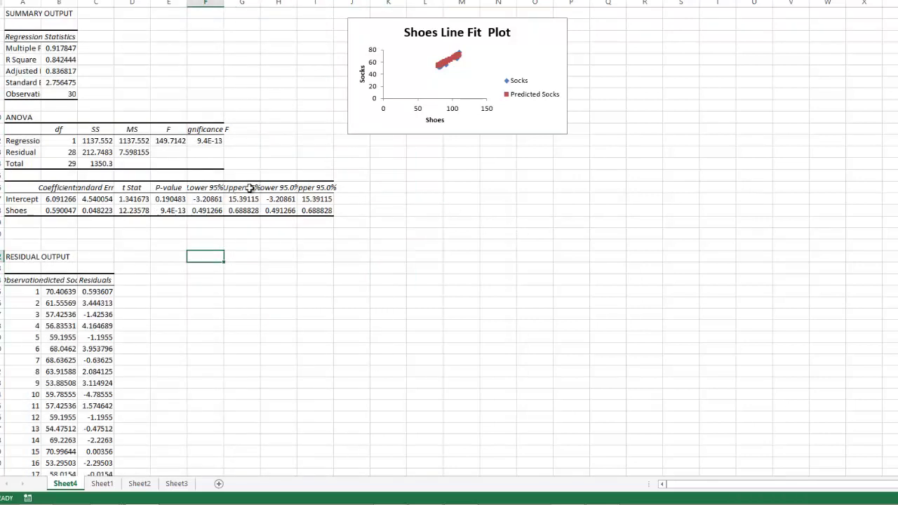
left_click(526, 68)
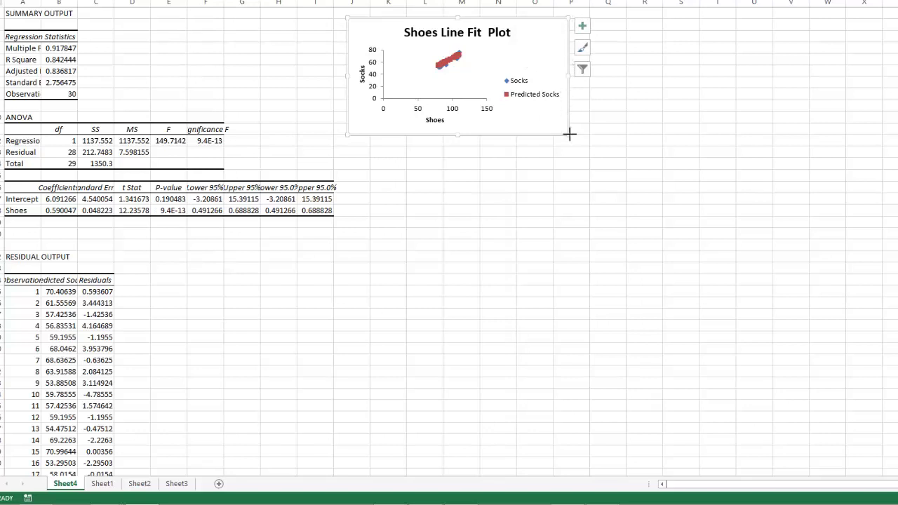
left_click_drag(569, 134, 747, 245)
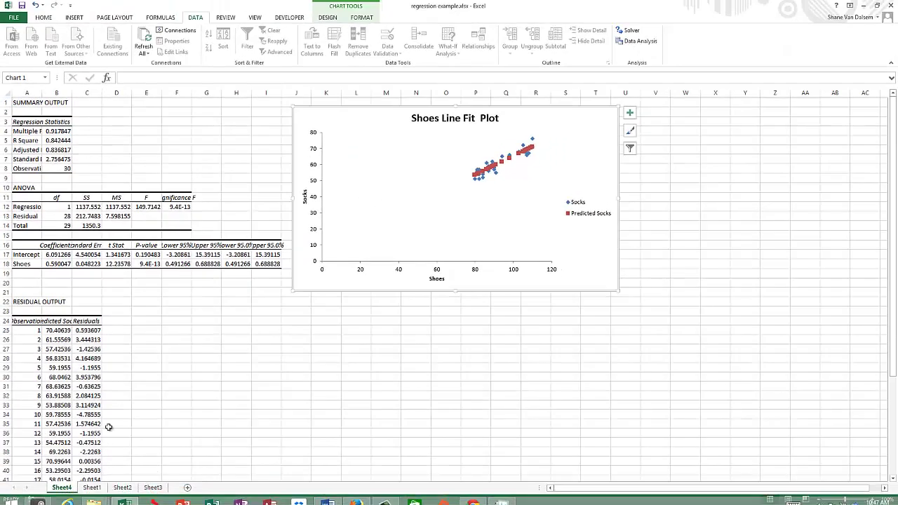
Step: Compare the manual R-Square, slope and intercept on Sheet1 with the regression output on Sheet4
left_click(92, 487)
scroll(590, 276, "up", 2)
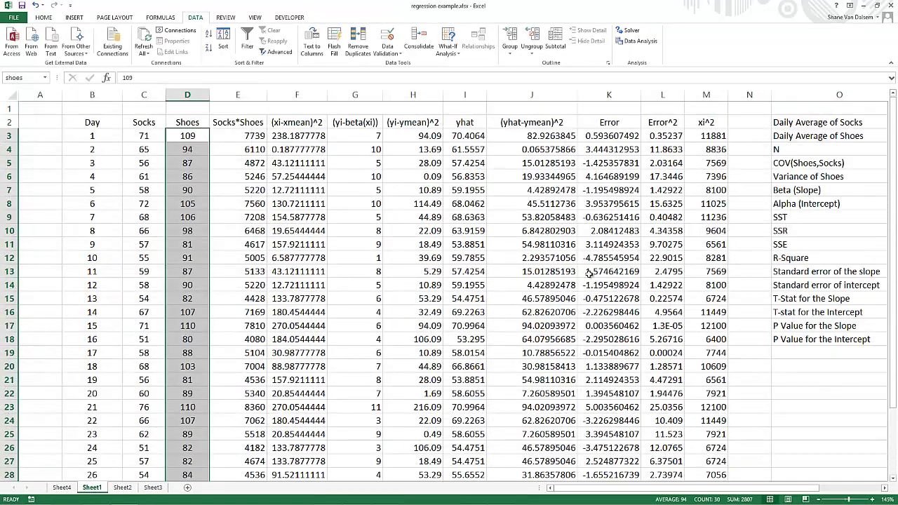
left_click(802, 258)
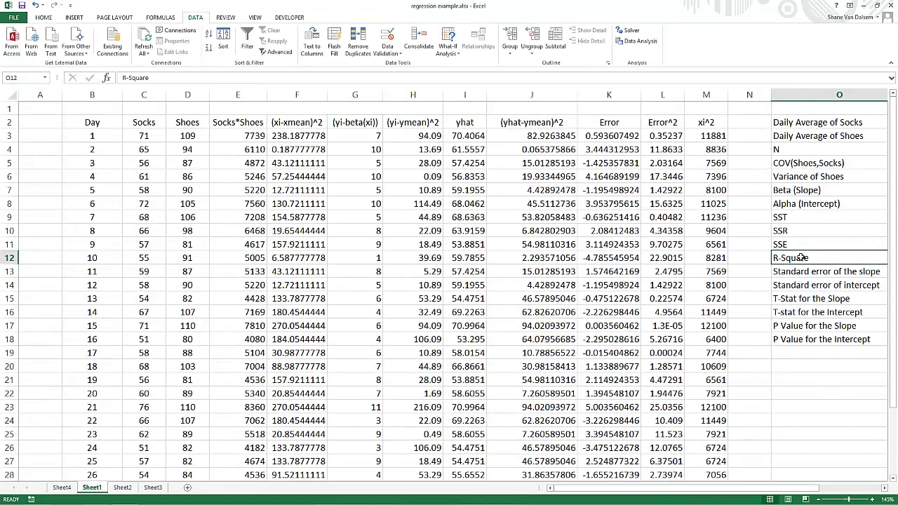
key("Right")
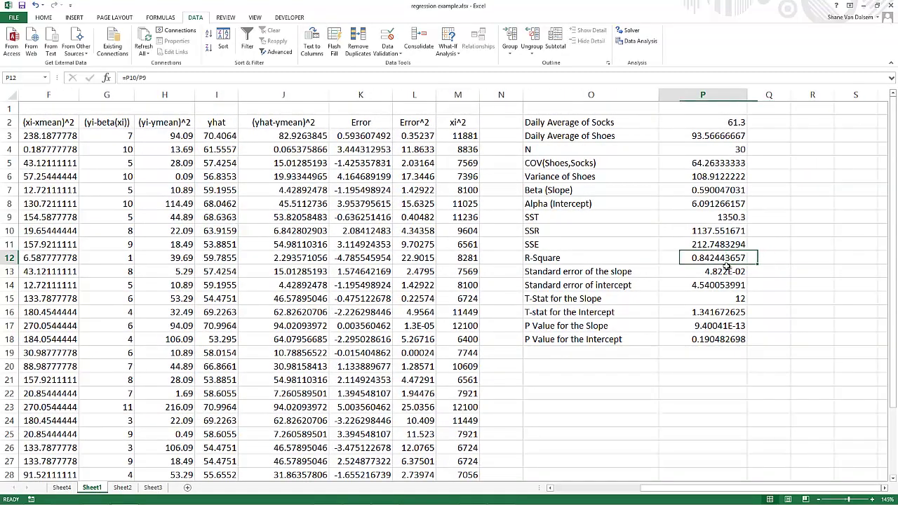
left_click(68, 490)
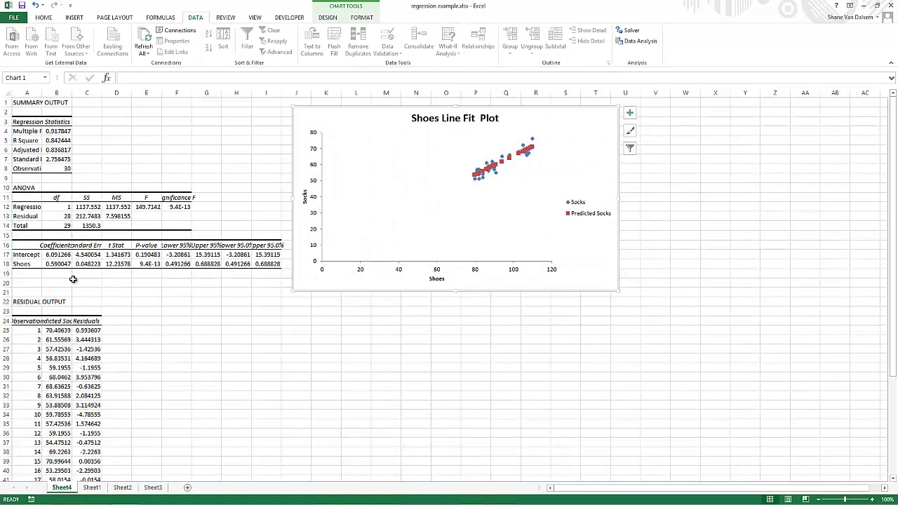
left_click(92, 488)
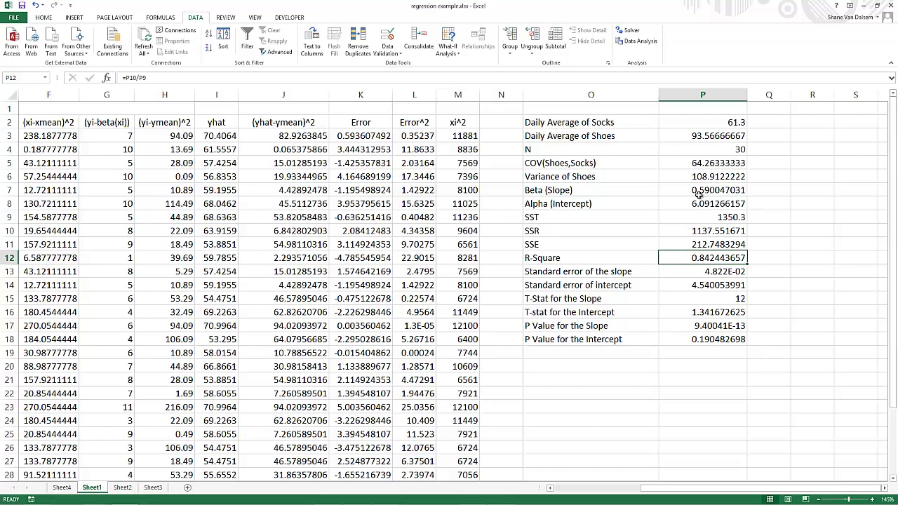
left_click(68, 489)
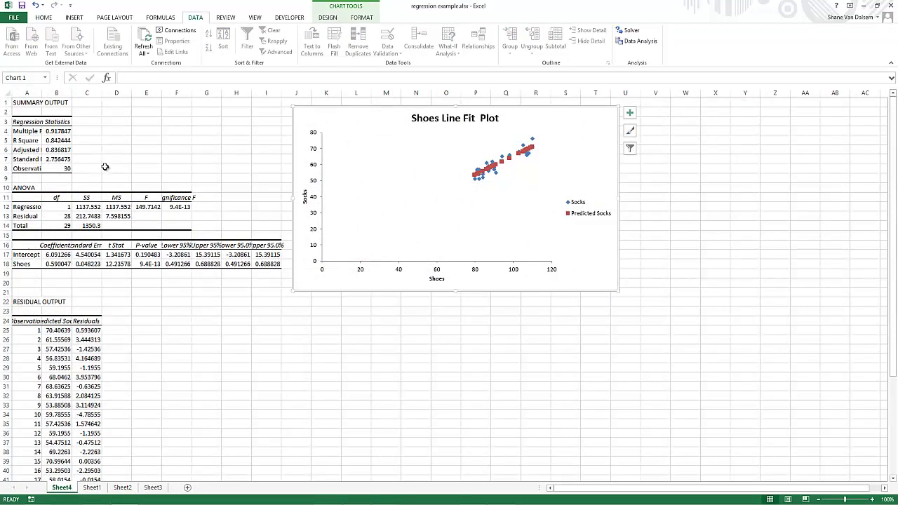
Step: Widen column A of the regression output on Sheet4 to fit its labels
scroll(105, 166, "up", 2, "ctrl")
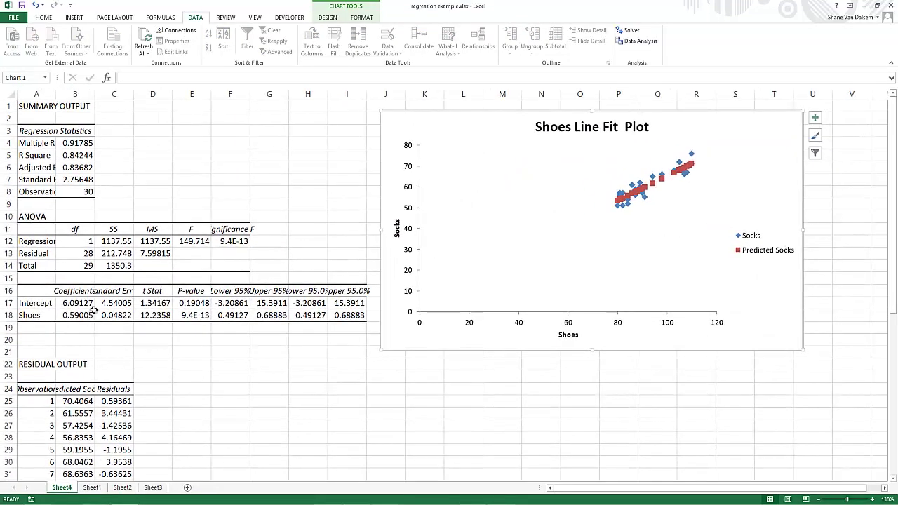
left_click(252, 198)
left_click(225, 165)
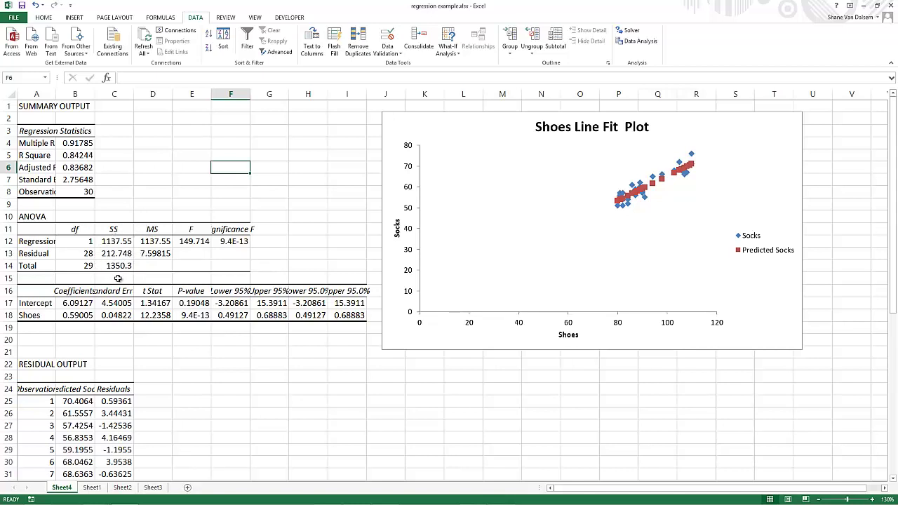
double_click(56, 94)
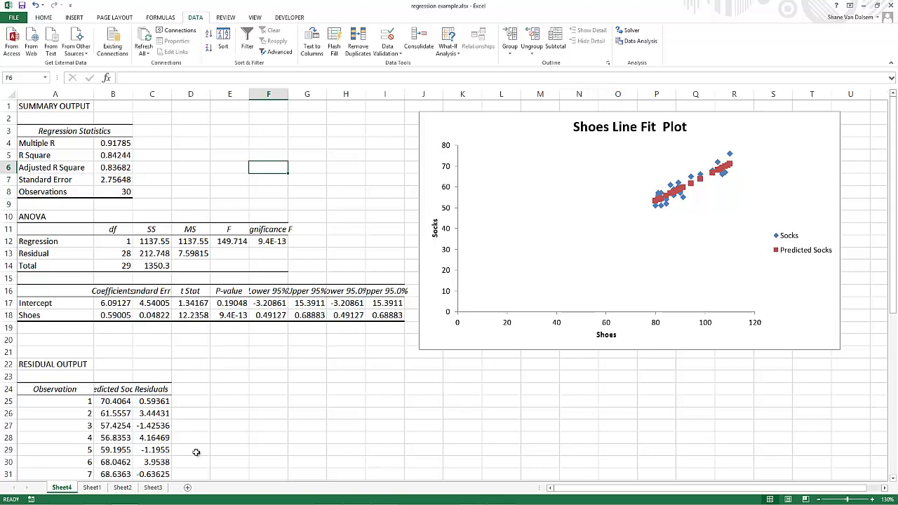
Step: Show three more decimal places for the slope's T-stat in P15 on Sheet1, and return to the regression output on Sheet4
left_click(94, 489)
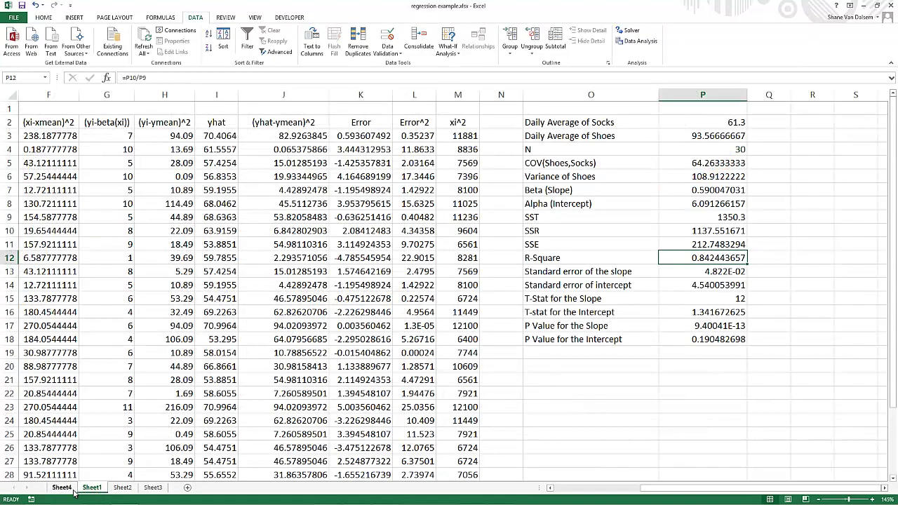
left_click(64, 488)
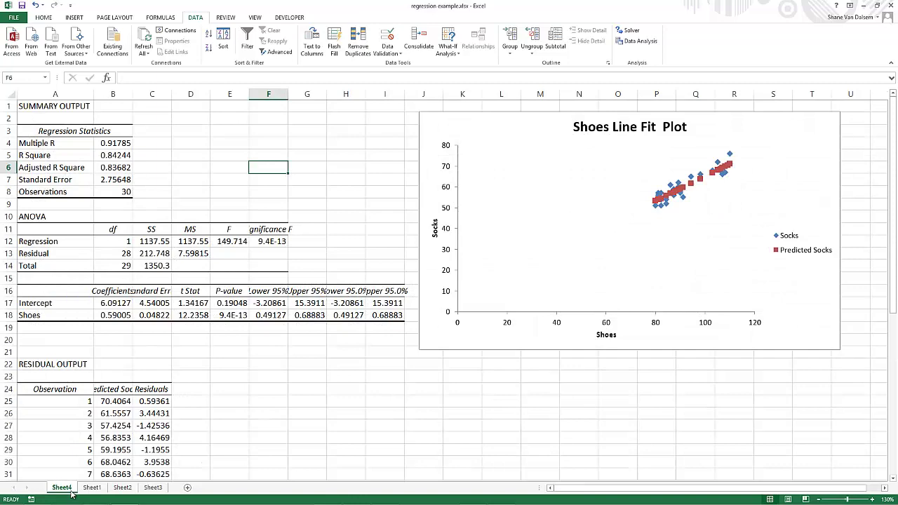
left_click(92, 489)
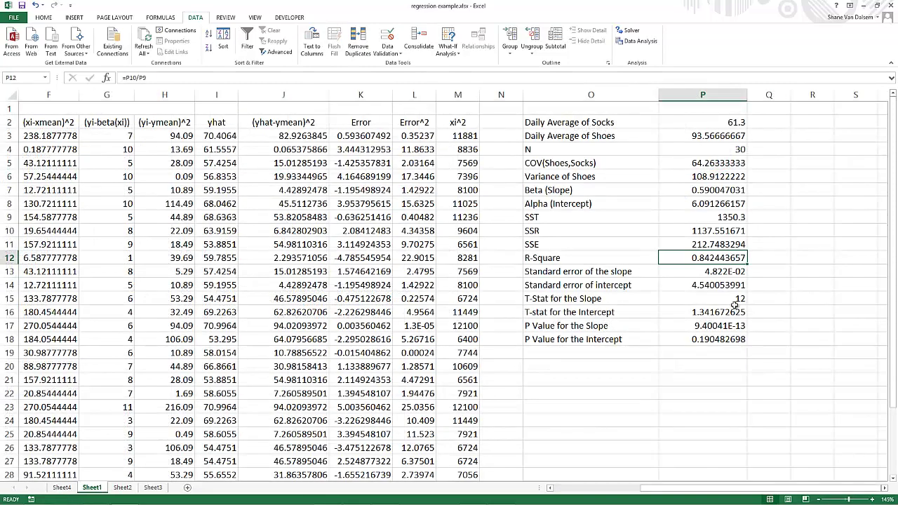
left_click(734, 297)
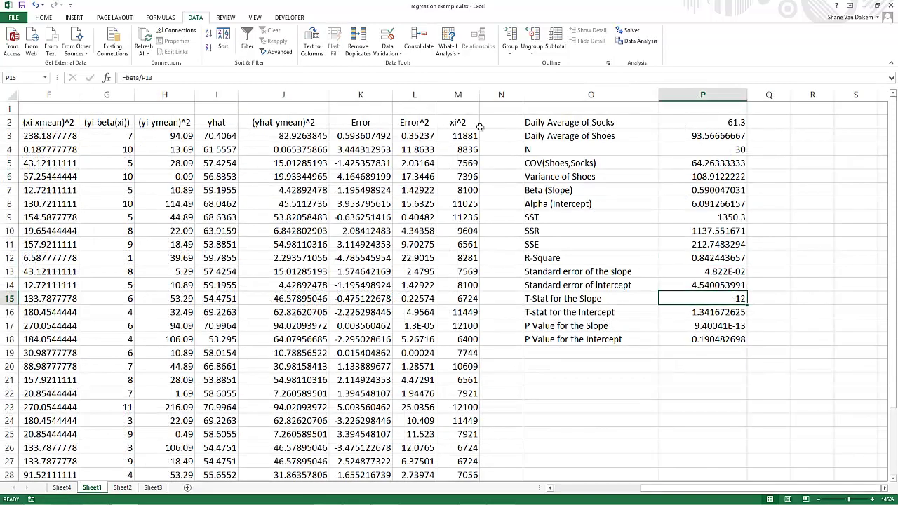
left_click(44, 21)
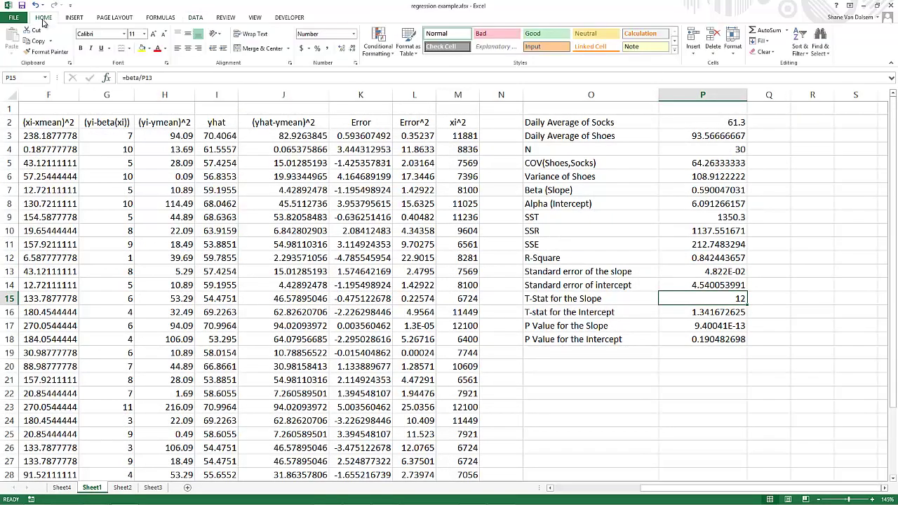
left_click(342, 47)
left_click(342, 47)
left_click(342, 48)
left_click(62, 488)
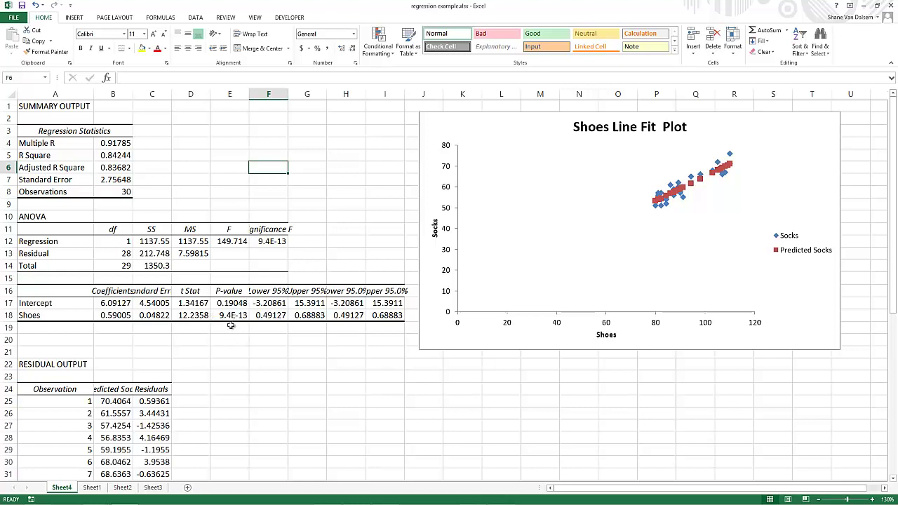
Step: Move the plot area to the right within the Shoes Line Fit Plot chart, and check the R Square value in B5
left_click(285, 411)
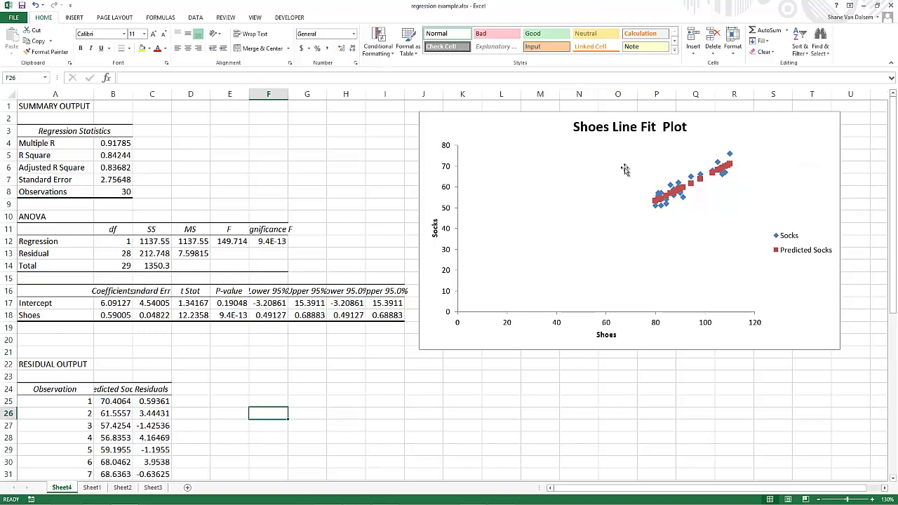
left_click_drag(637, 213, 747, 195)
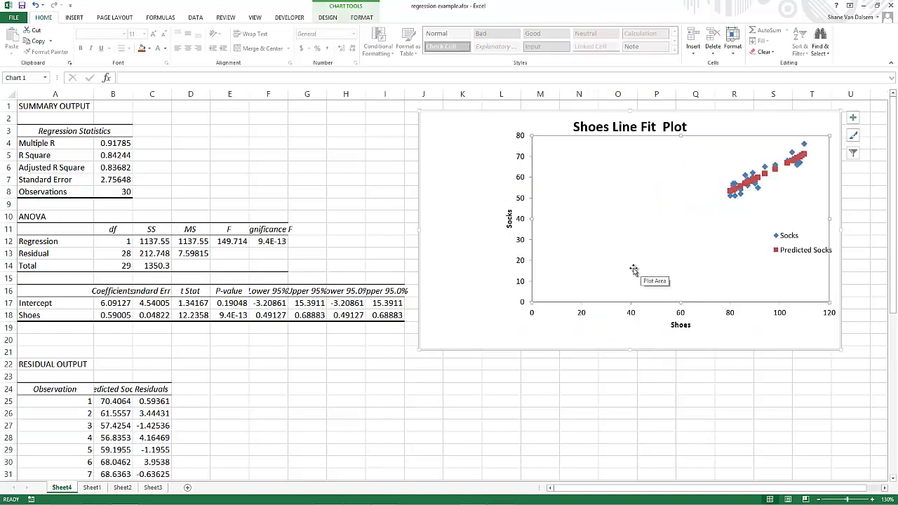
left_click(98, 155)
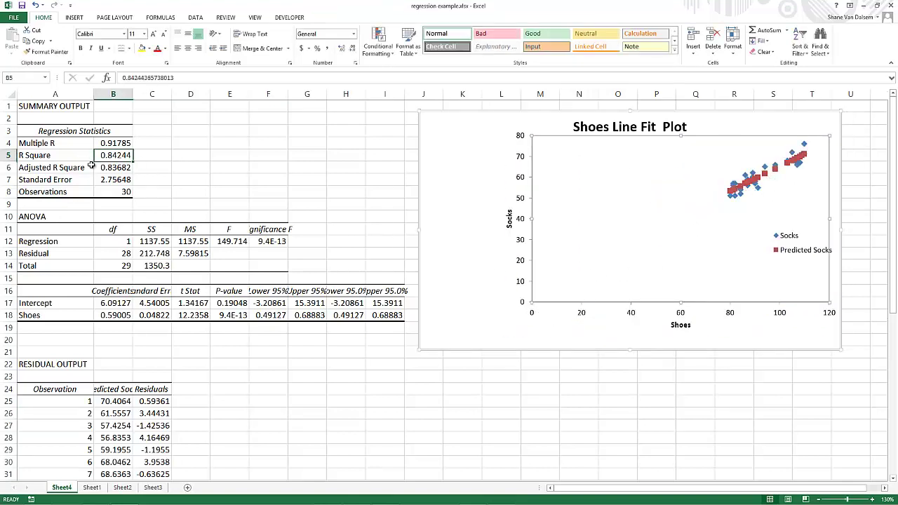
left_click(286, 455)
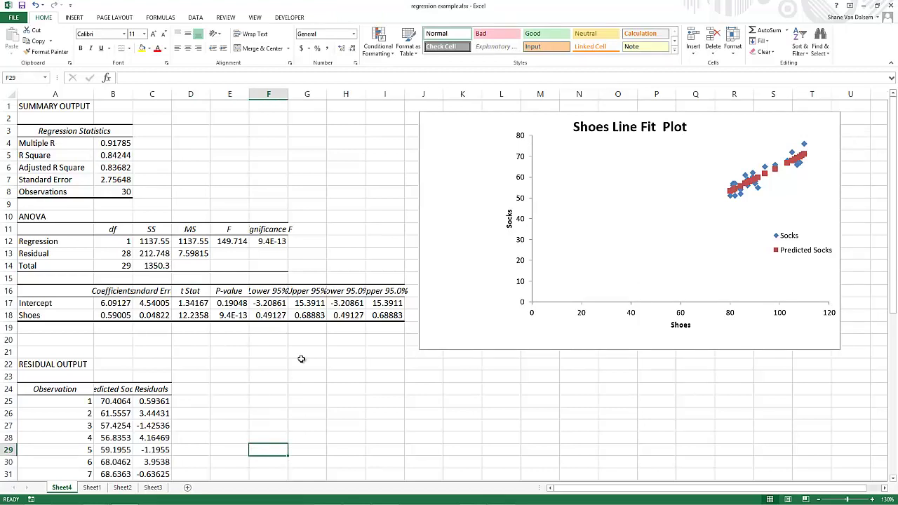
Step: Minimize the Excel workbook to bring the Regression Equations document in Word into view
left_click(388, 251)
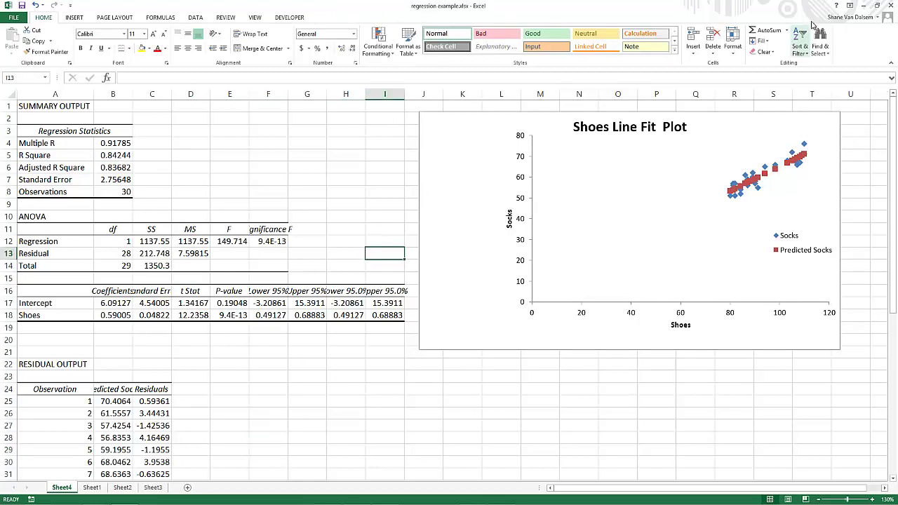
left_click(863, 5)
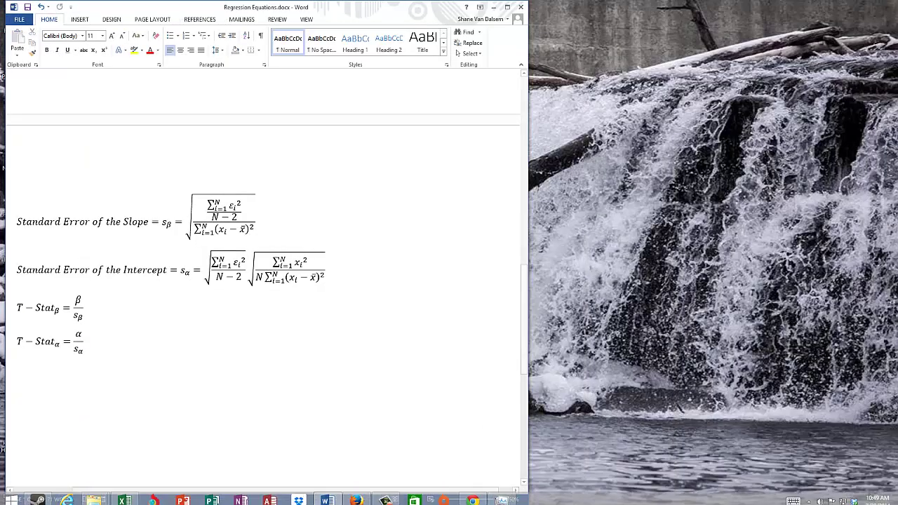